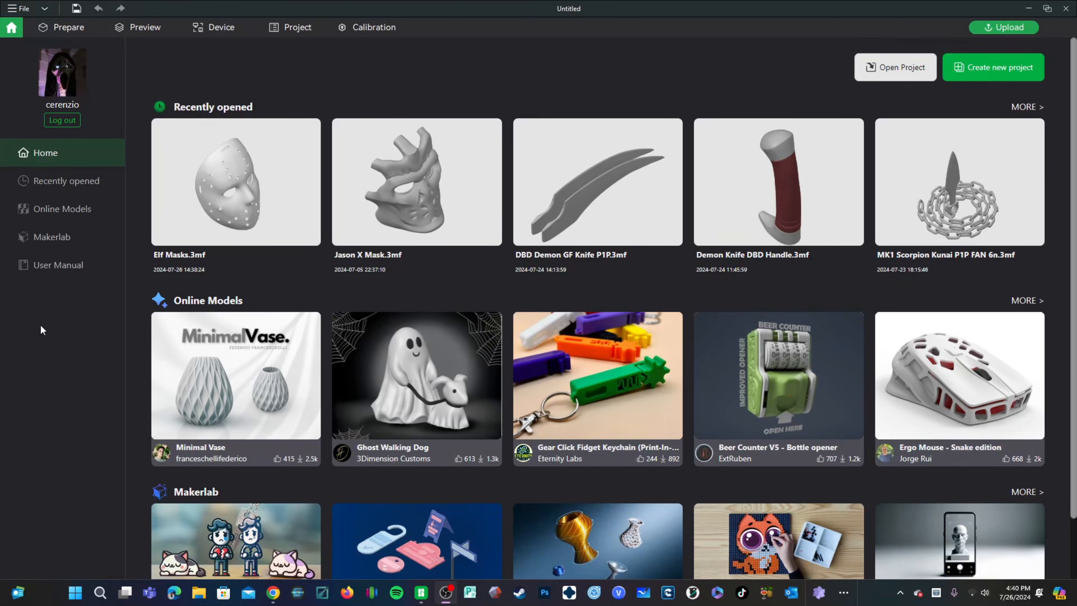
# Step: Switch to the browser and open the MakerLab page on MakerWorld from Bambu Studio's Makerlab section
pyautogui.click(274, 592)
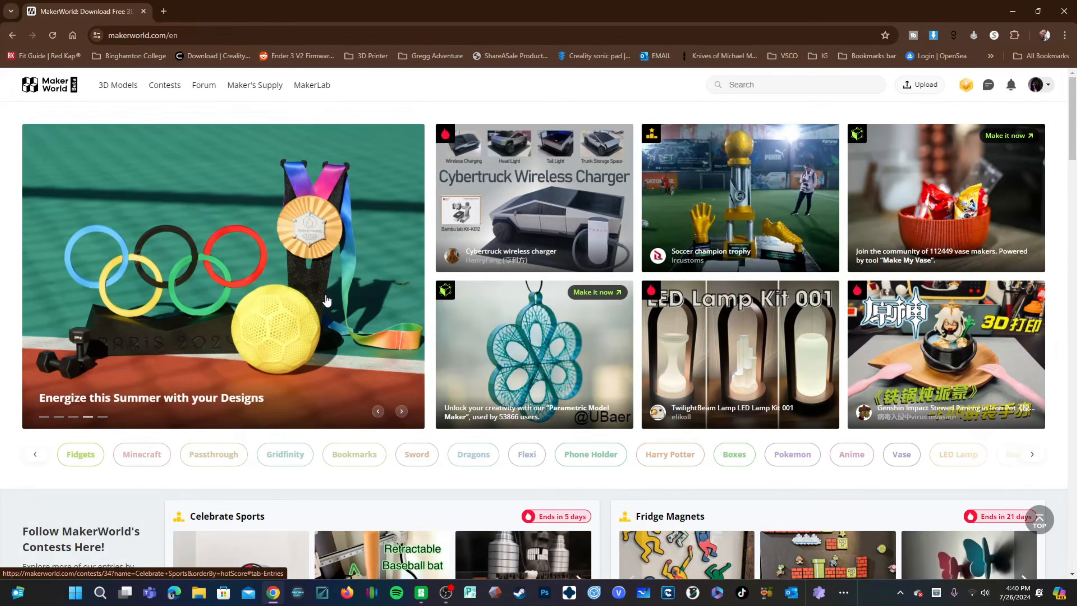
pyautogui.click(421, 593)
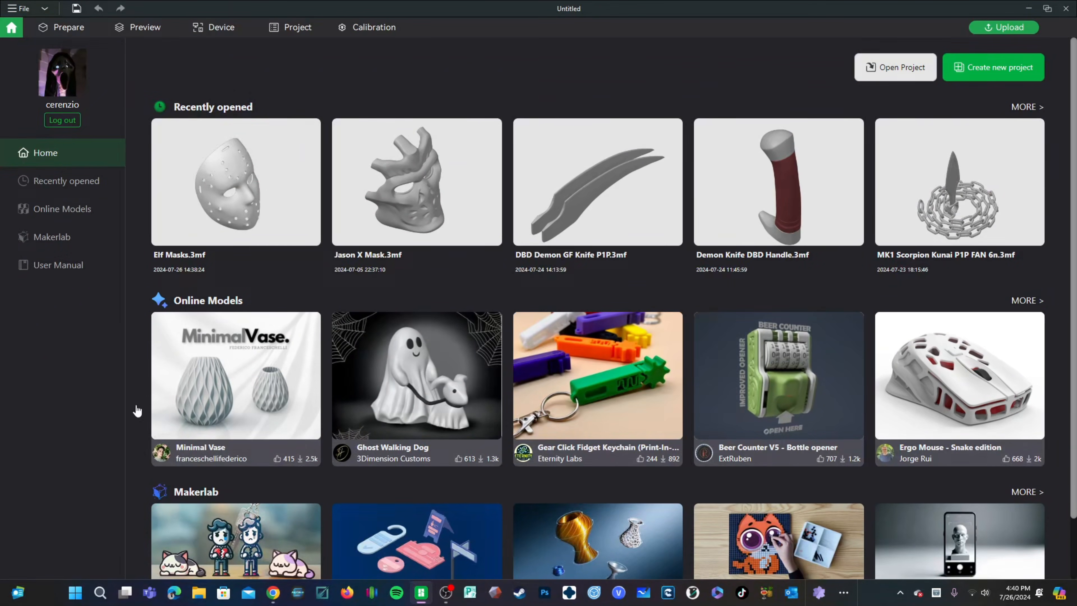
pyautogui.click(52, 238)
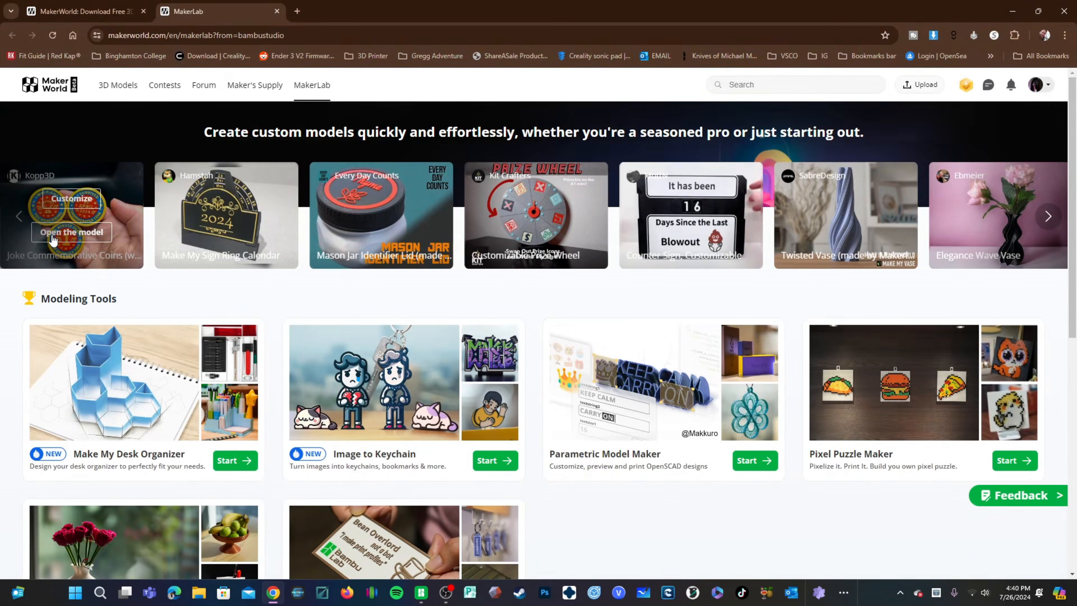
pyautogui.click(143, 11)
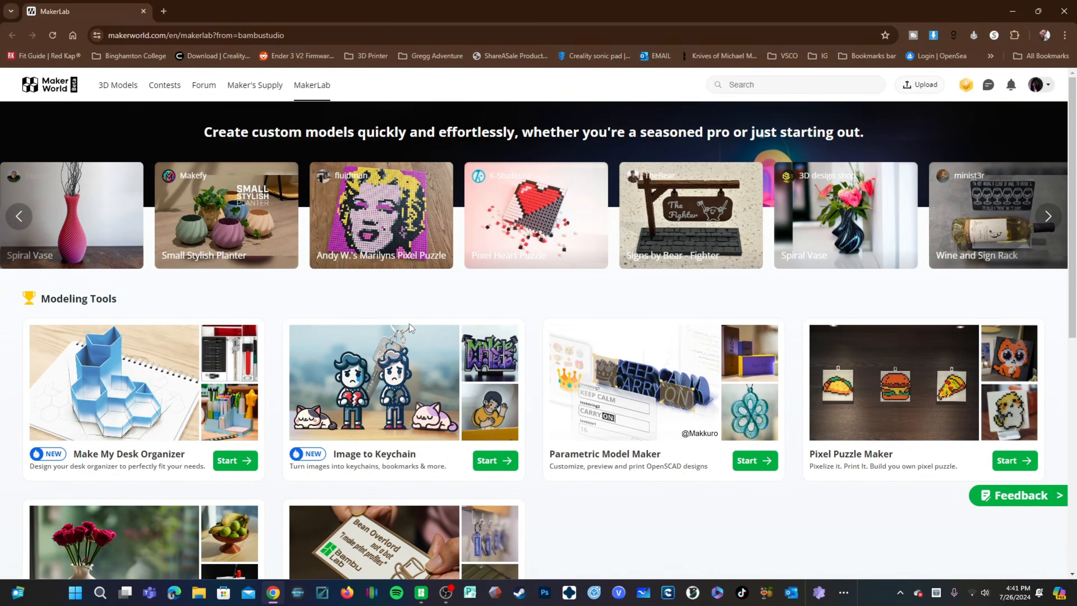
pyautogui.click(118, 85)
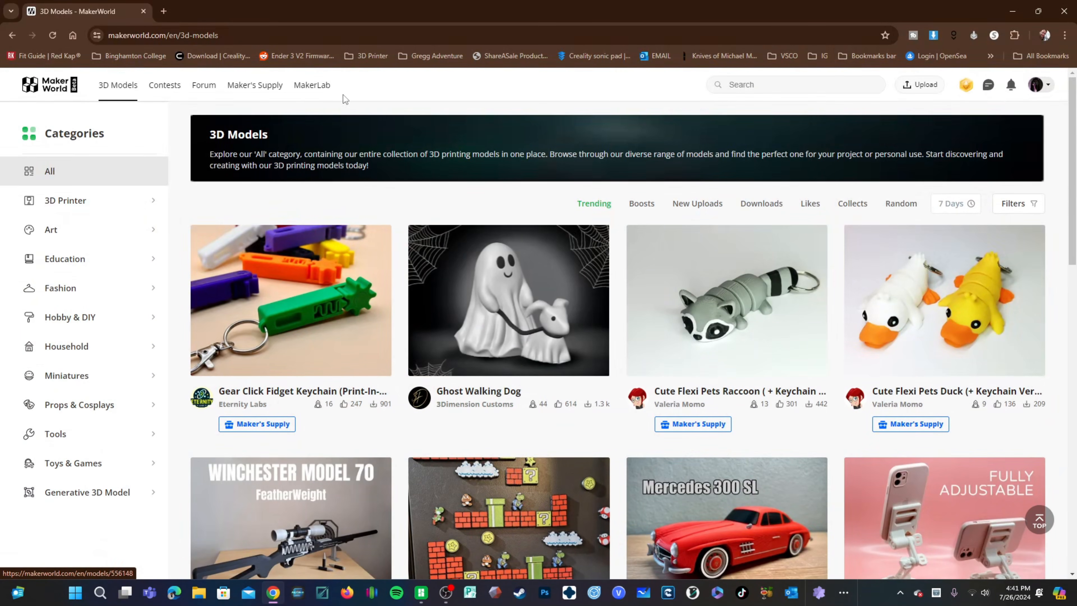
pyautogui.click(311, 85)
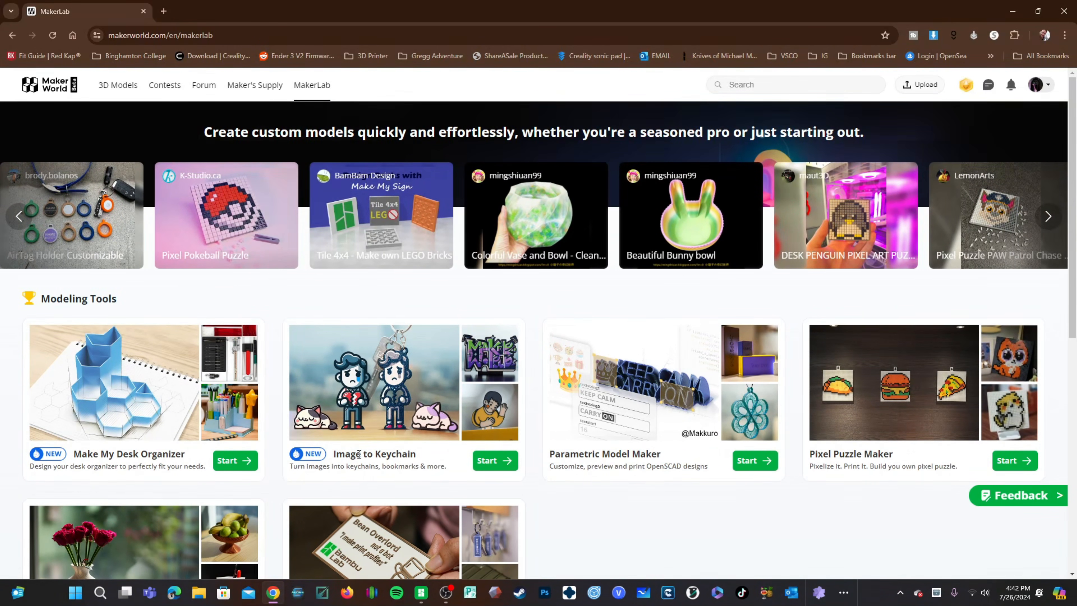
# Step: Start the Image to Keychain tool and dismiss the What's new notice
pyautogui.click(504, 469)
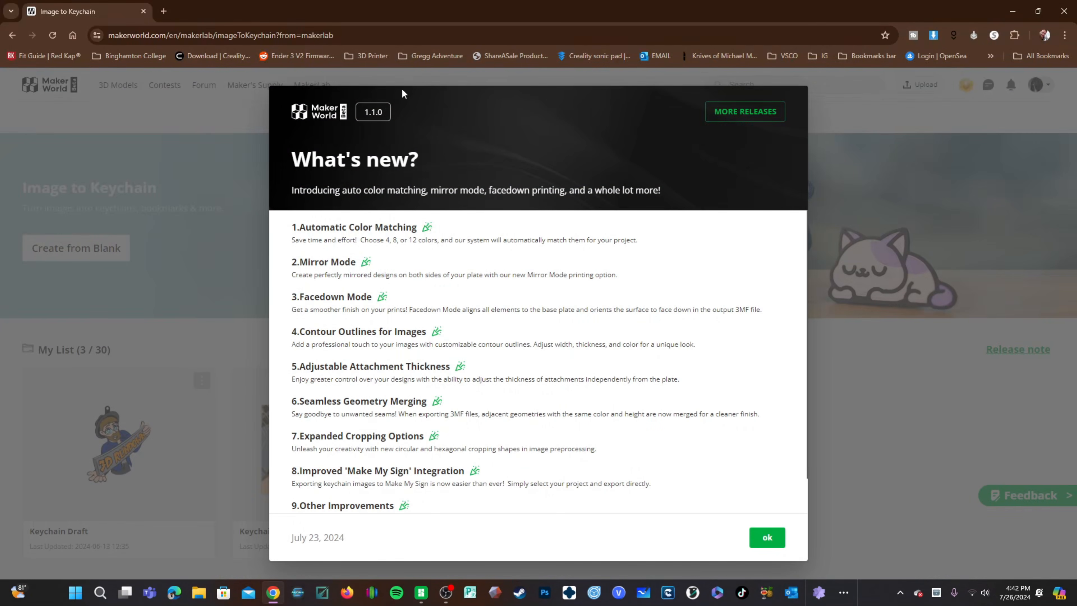
pyautogui.moveTo(293, 167); pyautogui.dragTo(418, 154)
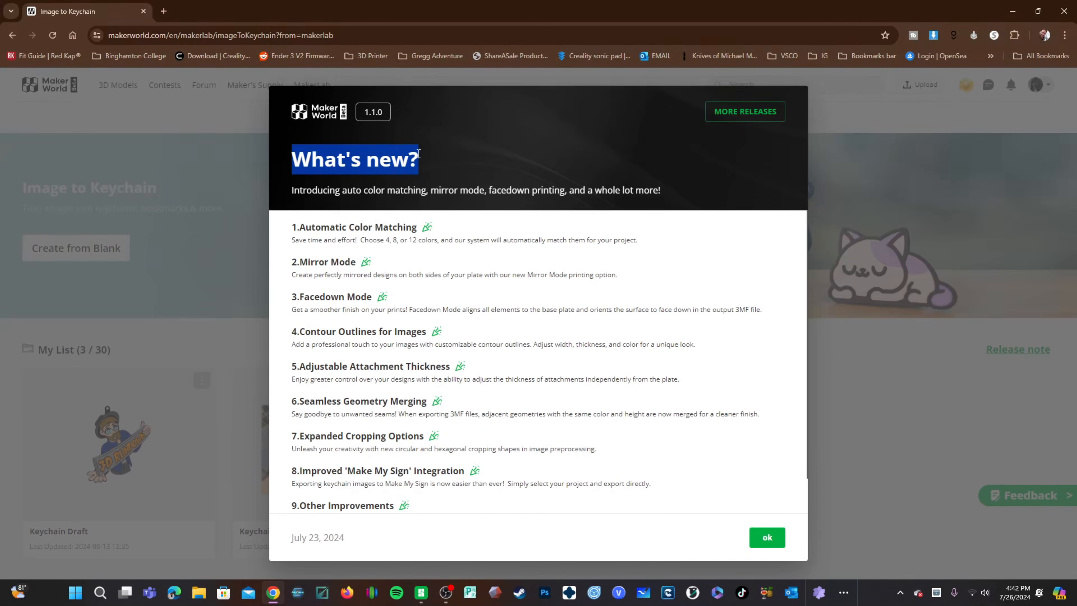
pyautogui.click(286, 225)
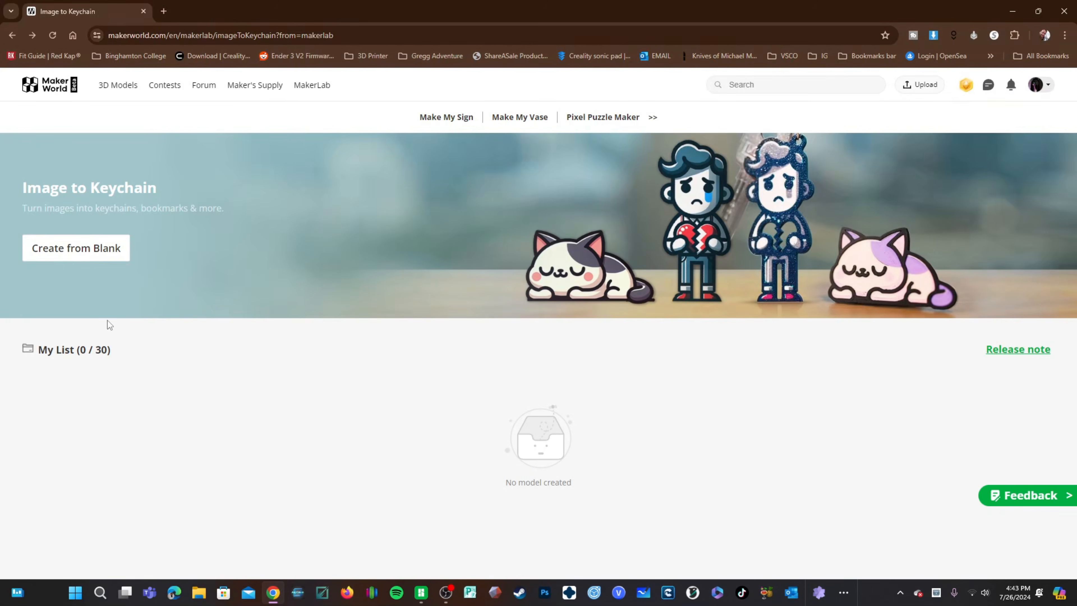
# Step: Create a keychain from blank and upload the mascot image Untitled150_20240419095821.png
pyautogui.click(96, 256)
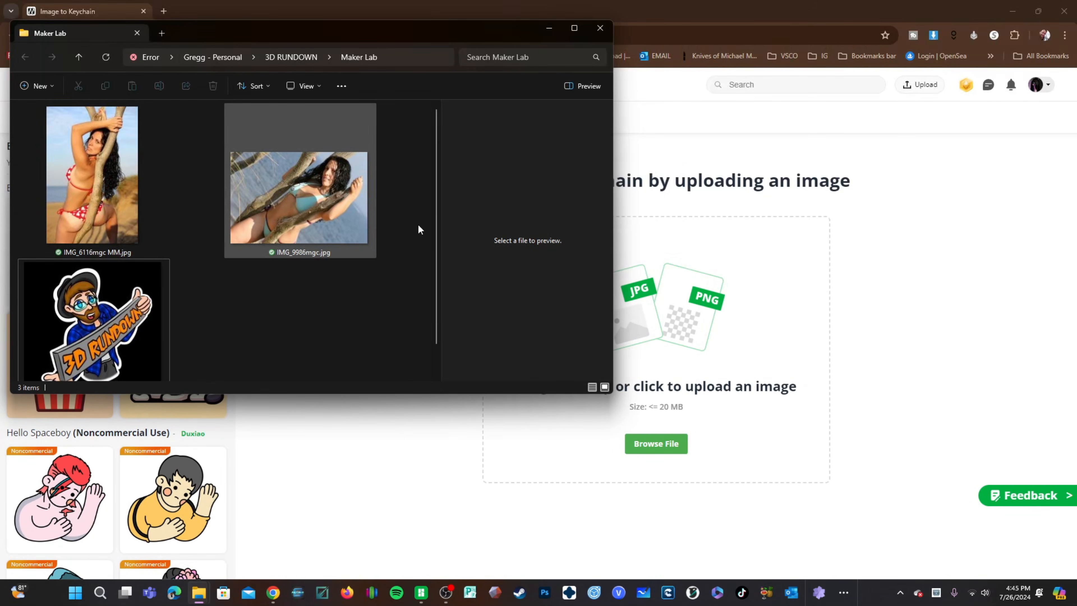
pyautogui.scroll(-1, 120, 310)
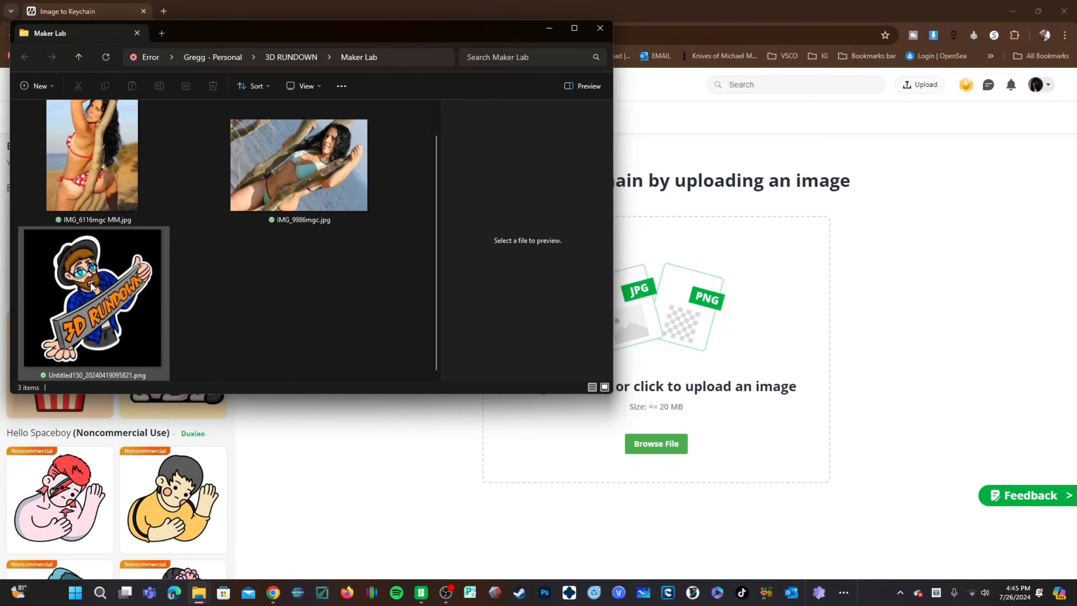
pyautogui.click(72, 282)
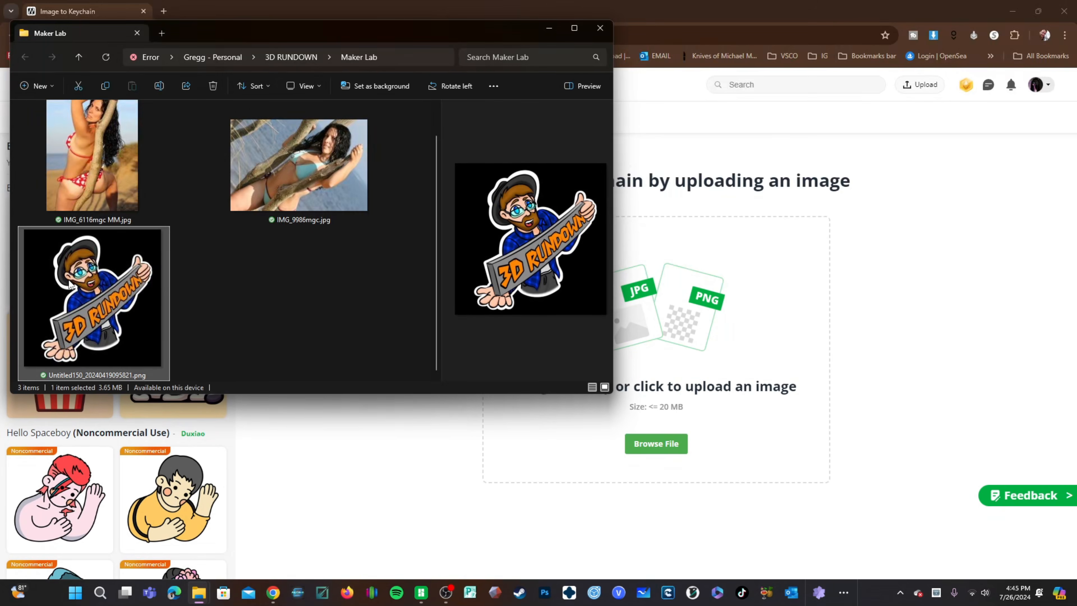
pyautogui.moveTo(70, 284); pyautogui.dragTo(692, 337)
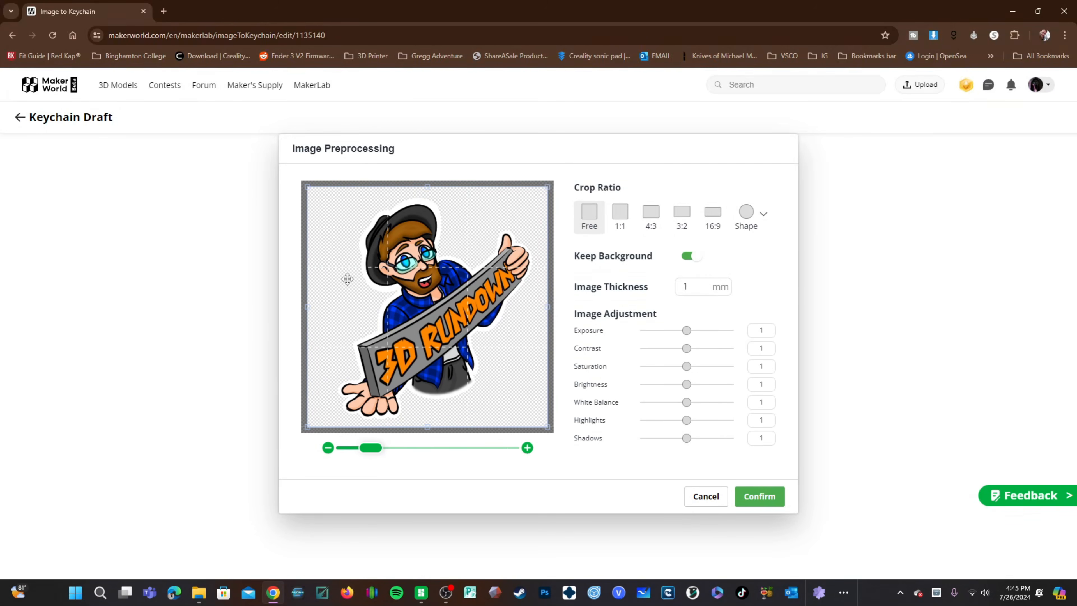
# Step: Set the crop ratio to 1:1 and adjust the zoom so the whole mascot fits the crop frame
pyautogui.click(621, 214)
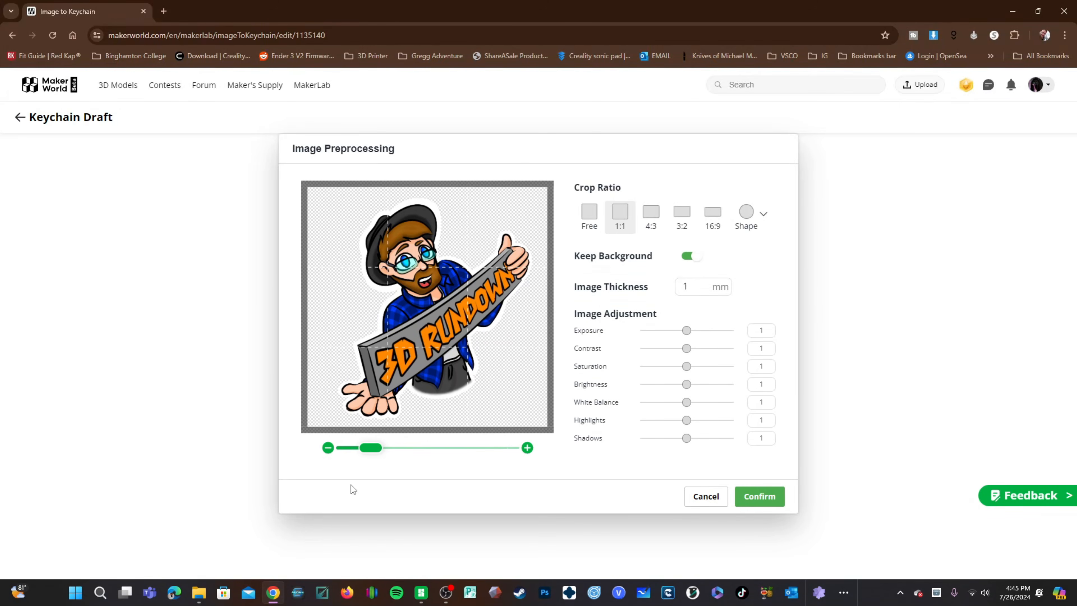
pyautogui.moveTo(372, 450); pyautogui.dragTo(330, 461)
pyautogui.click(397, 455)
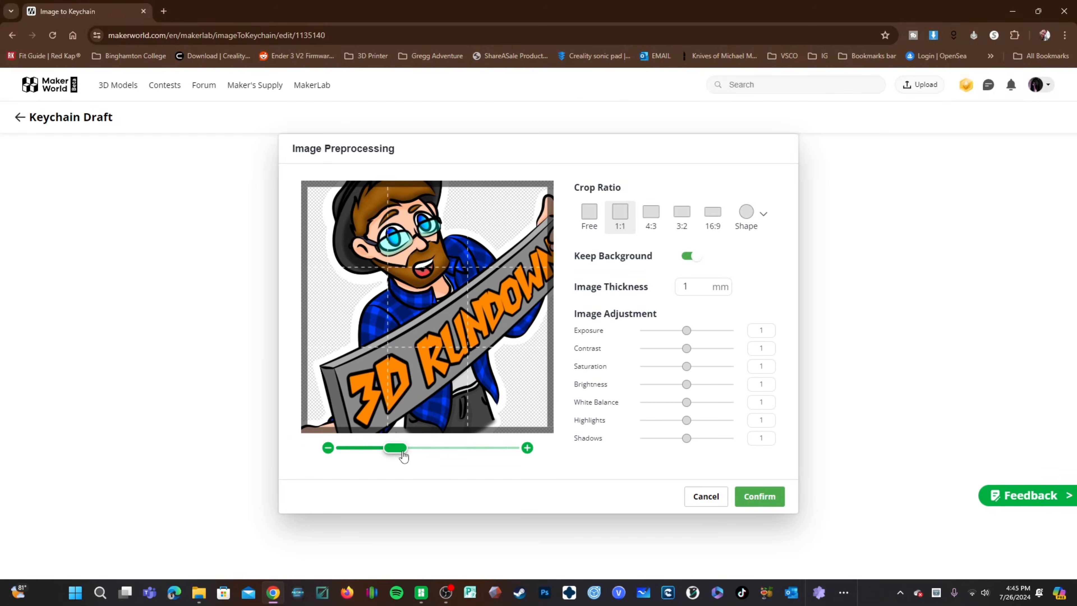
pyautogui.click(438, 456)
pyautogui.moveTo(381, 453)
pyautogui.mouseDown()
pyautogui.moveTo(356, 451)
pyautogui.moveTo(386, 452)
pyautogui.mouseUp()
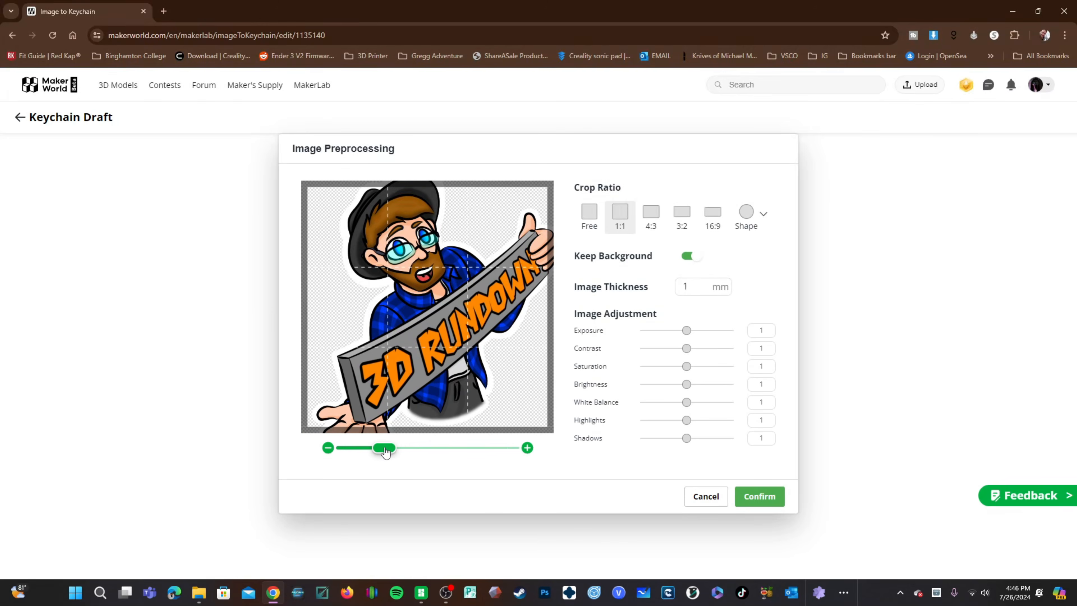
pyautogui.click(415, 452)
pyautogui.click(445, 453)
pyautogui.moveTo(445, 452); pyautogui.dragTo(375, 463)
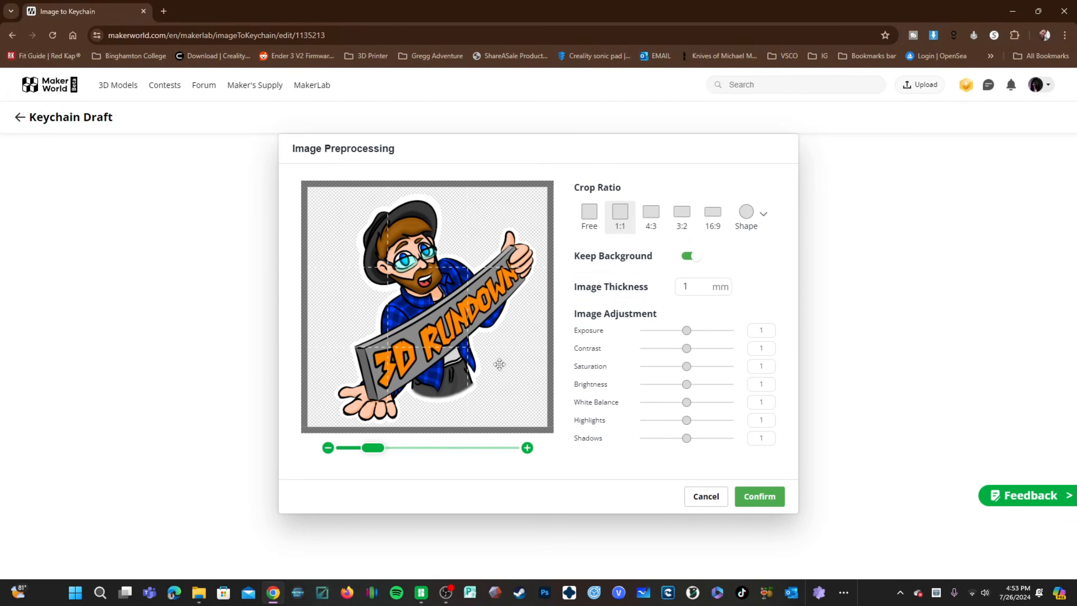
# Step: Toggle the Keep Background option off and back on
pyautogui.click(699, 260)
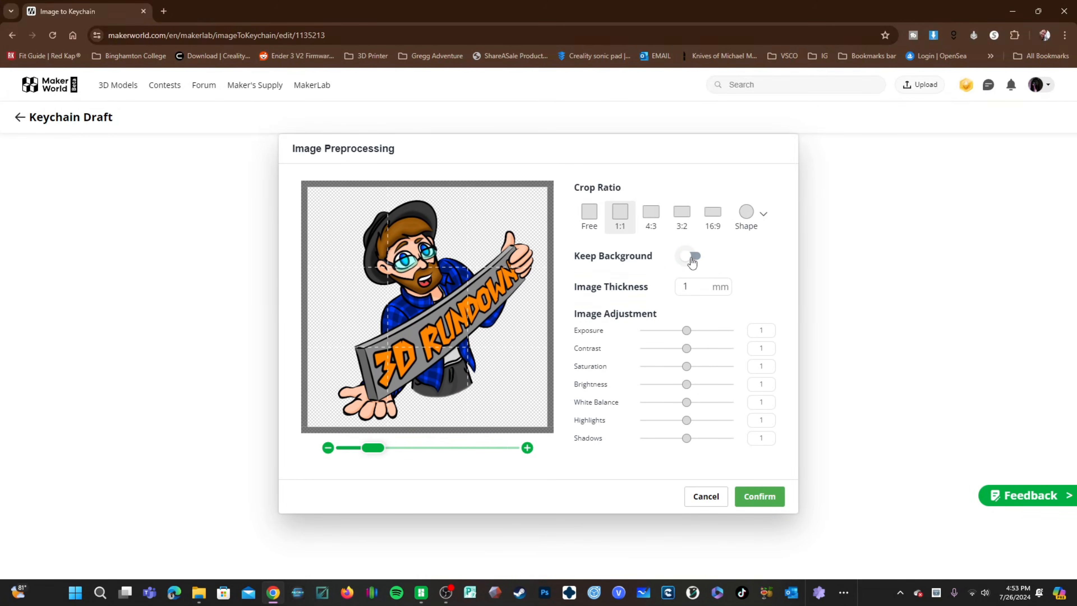
pyautogui.click(691, 259)
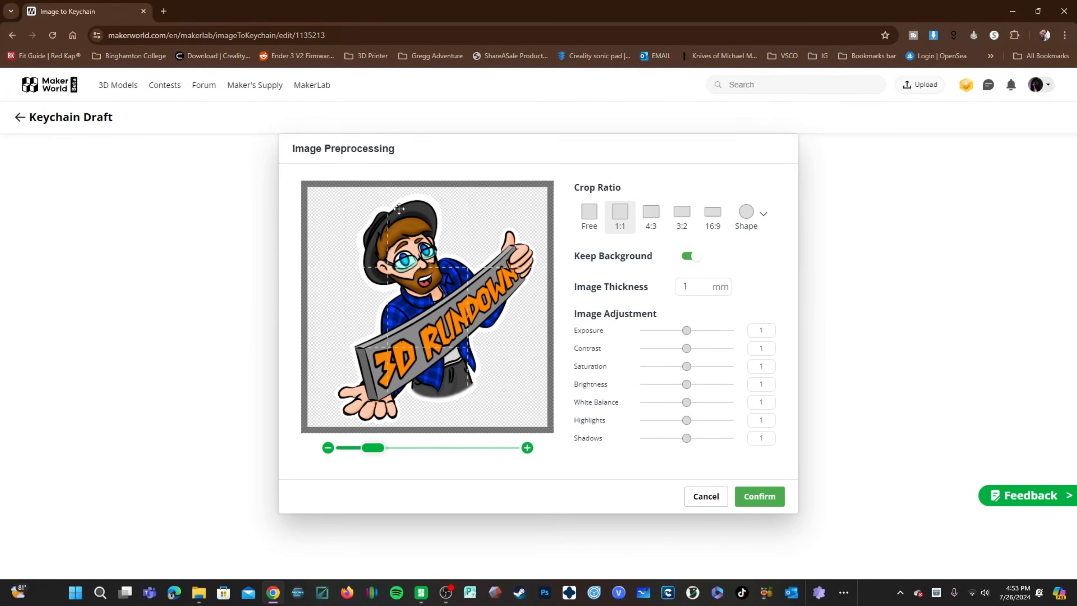
pyautogui.click(689, 257)
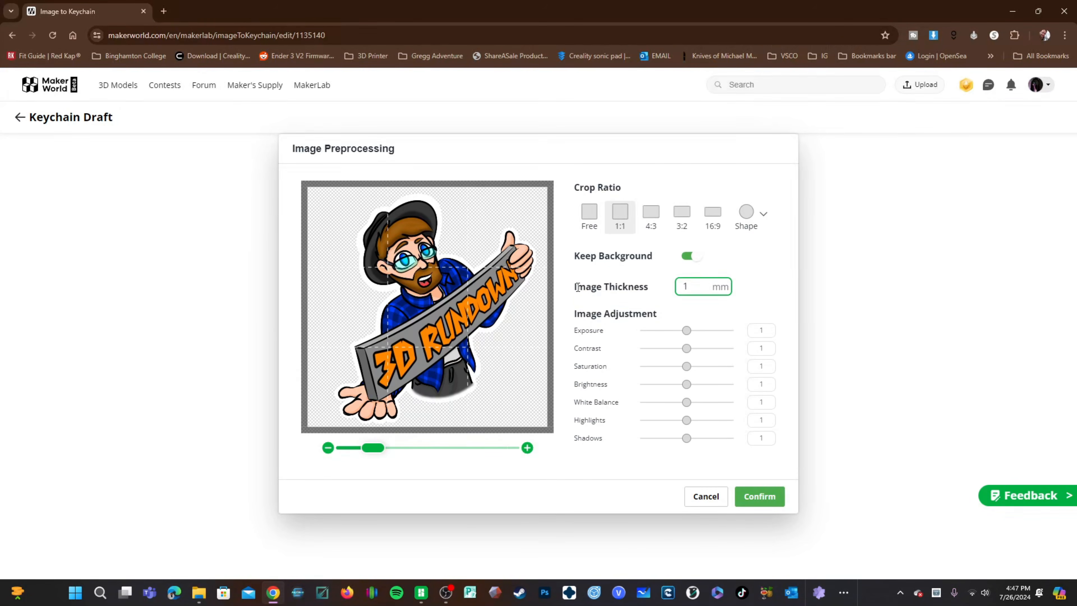
# Step: Confirm the image preprocessing with a 1 mm image thickness
pyautogui.moveTo(575, 287); pyautogui.dragTo(652, 296)
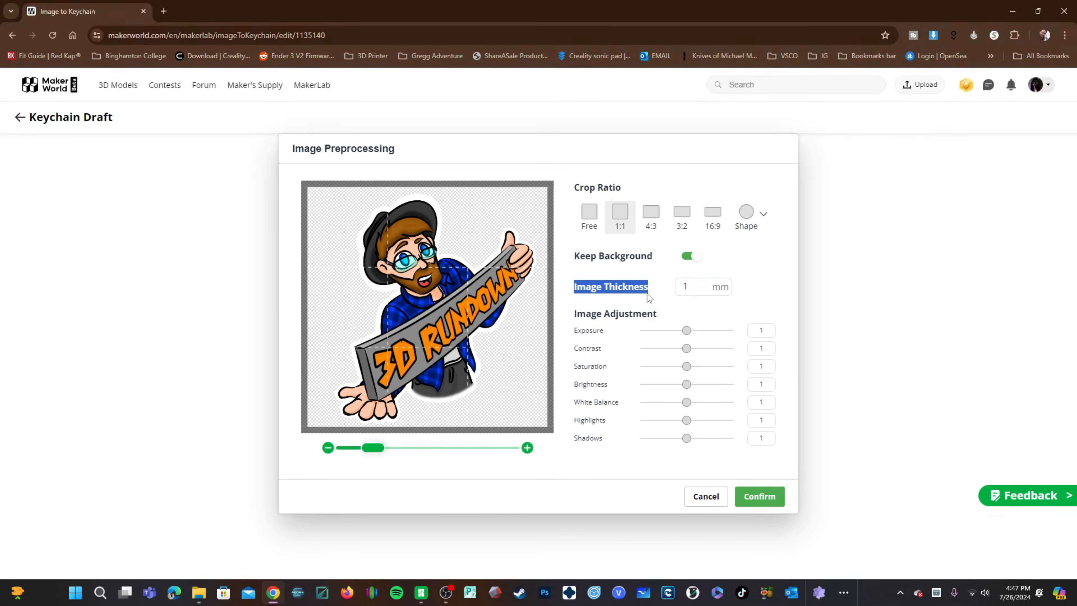
pyautogui.click(701, 290)
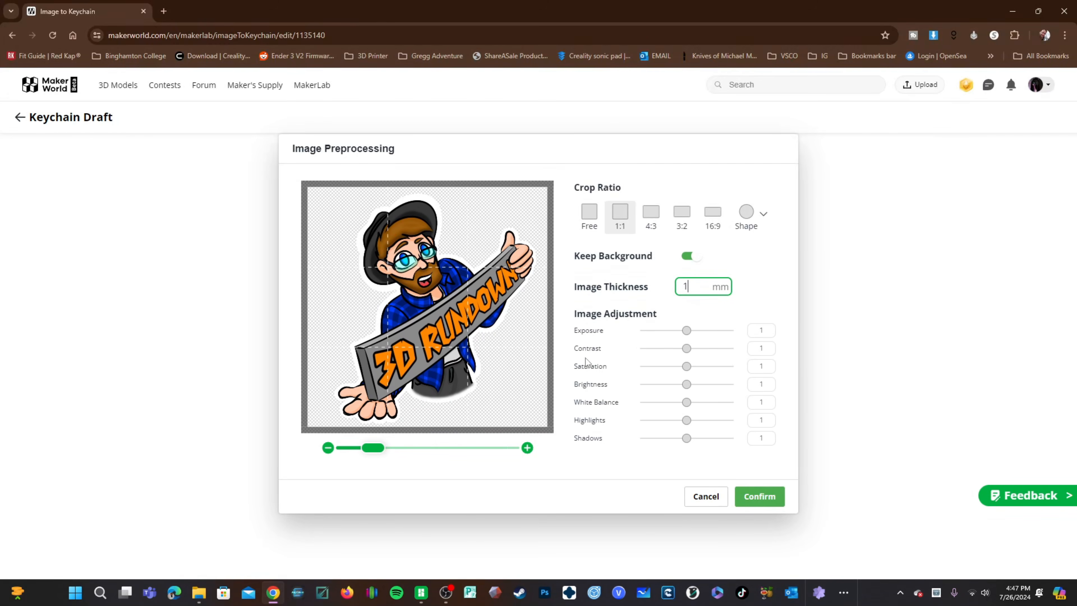
pyautogui.click(759, 497)
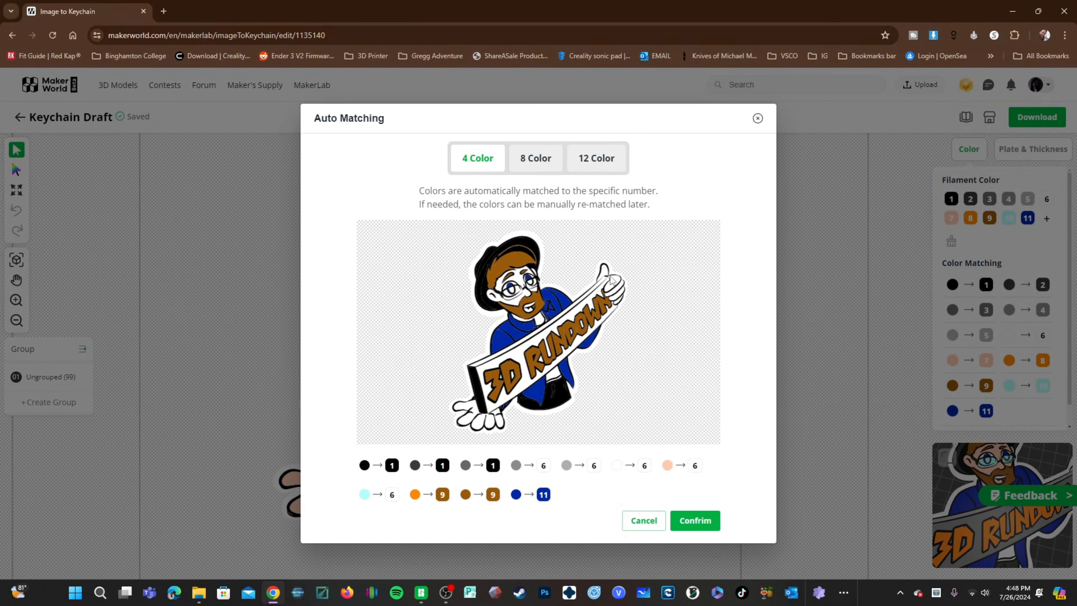
# Step: Compare the 4, 8 and 12 color auto matching previews and confirm matching with 8 colors
pyautogui.click(537, 161)
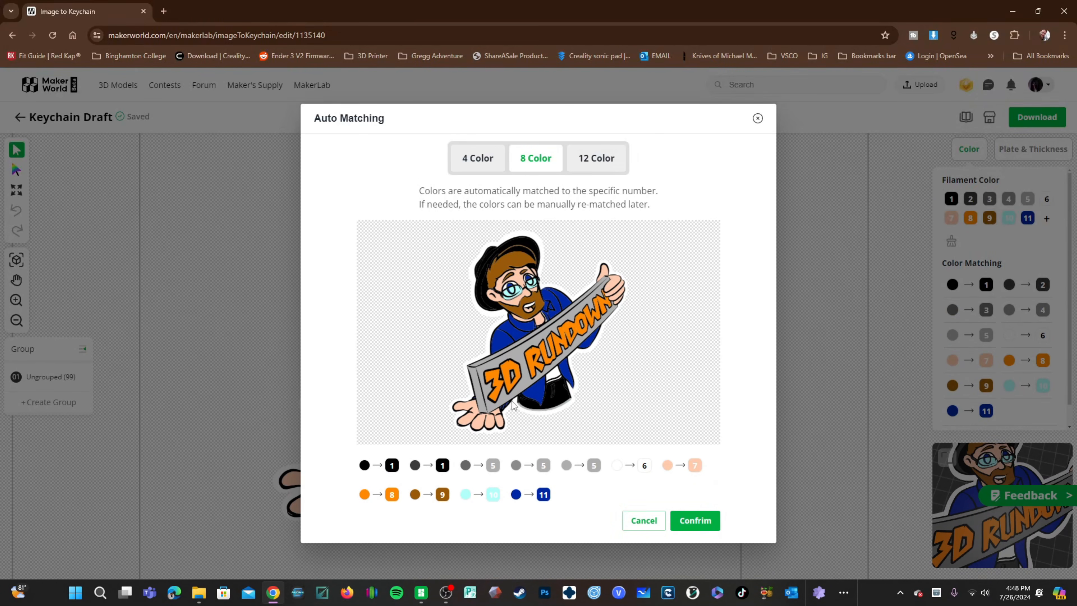
pyautogui.click(473, 164)
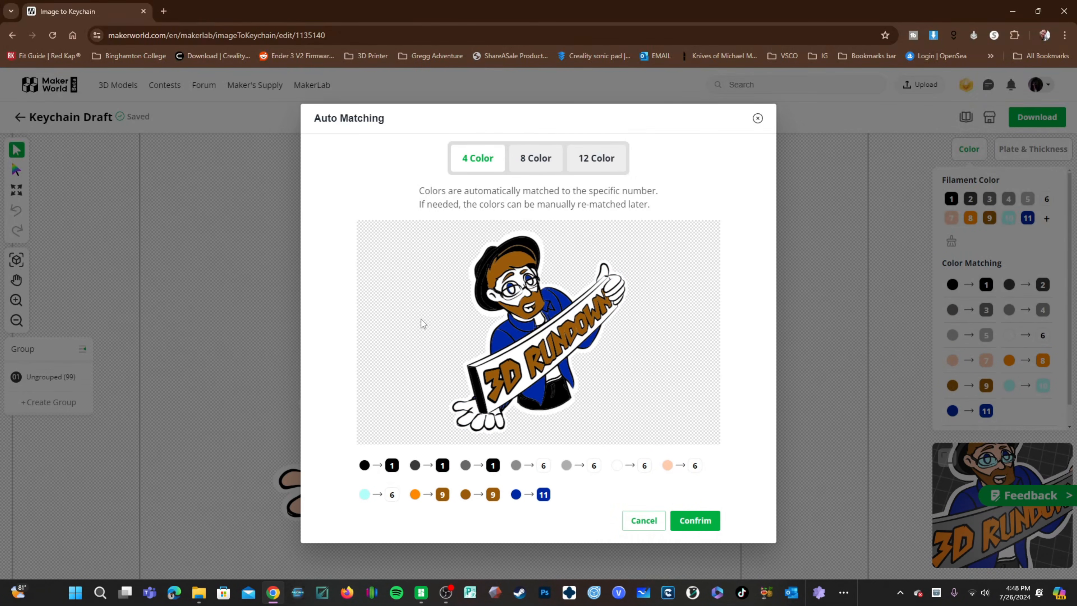
pyautogui.click(543, 164)
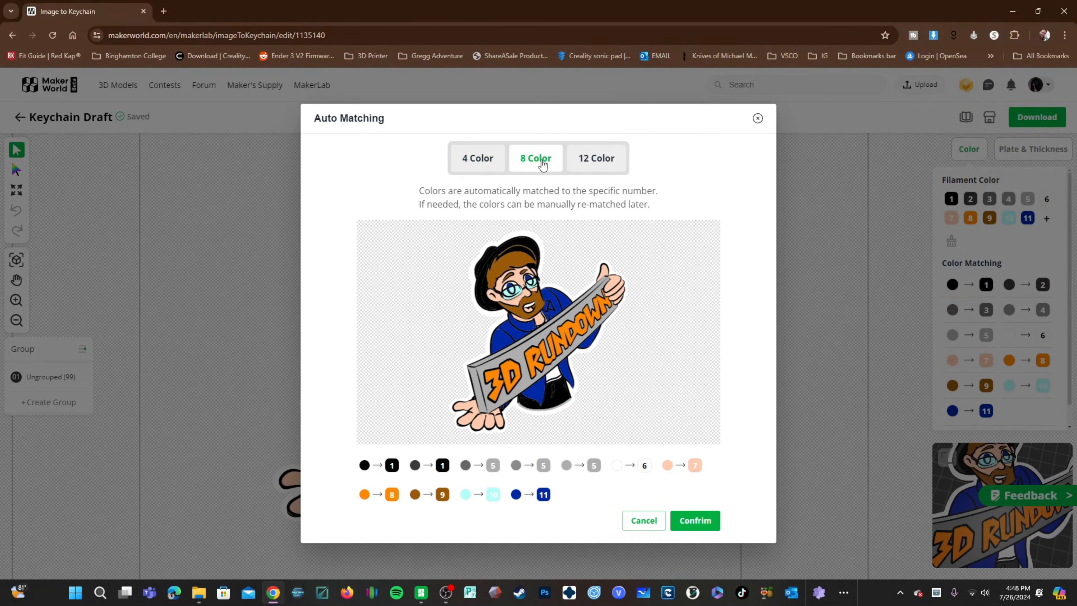
pyautogui.click(477, 166)
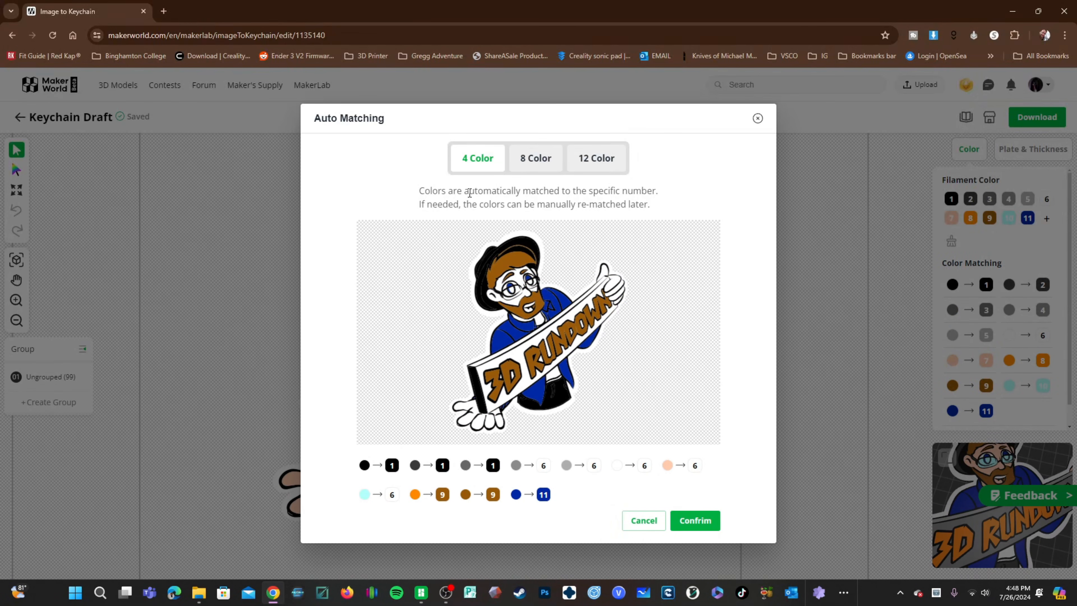
pyautogui.click(595, 165)
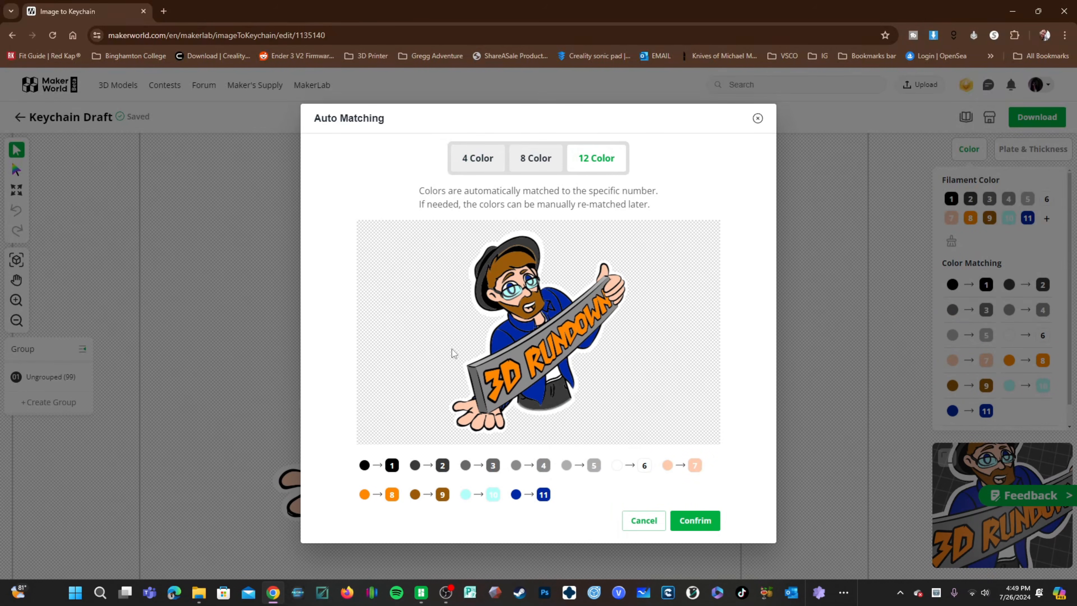
pyautogui.click(531, 162)
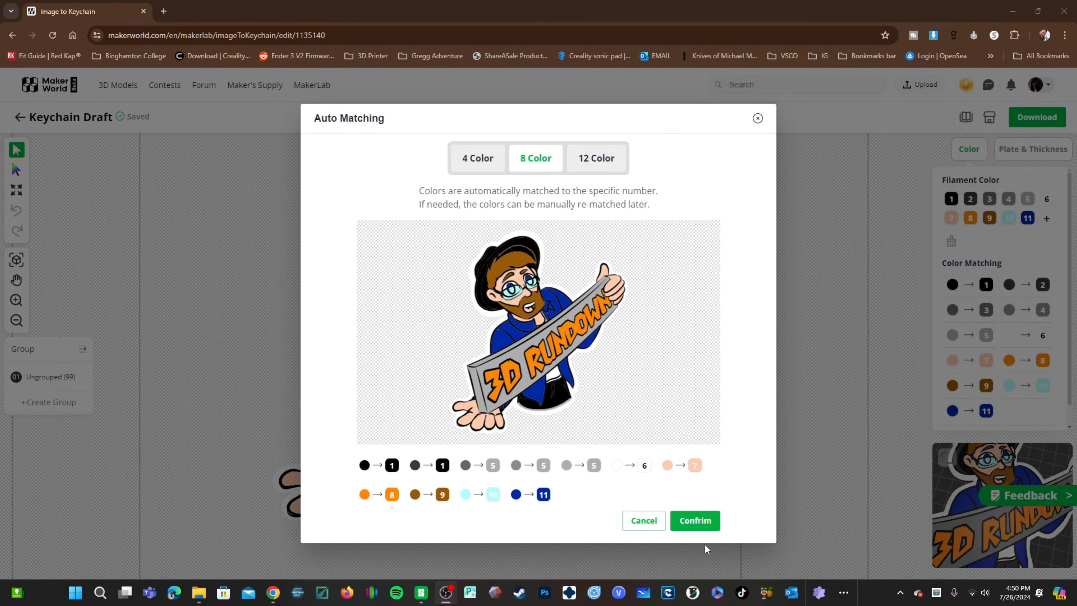
pyautogui.click(704, 525)
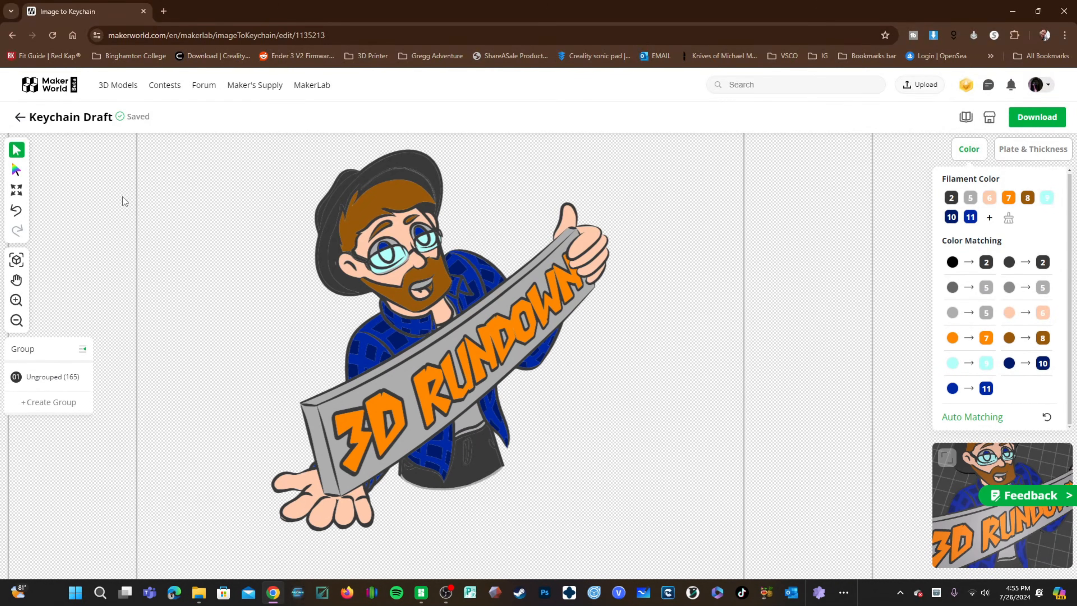
# Step: Rename the keychain draft to 3DR Mascot
pyautogui.click(62, 121)
pyautogui.moveTo(100, 116); pyautogui.dragTo(37, 127)
pyautogui.press('BackSpace')
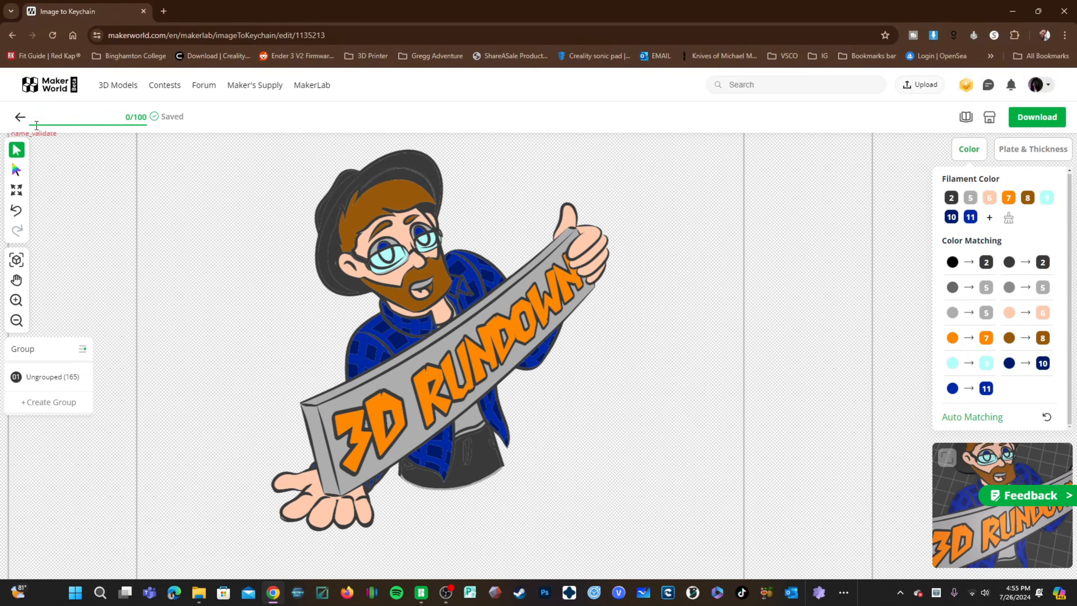
pyautogui.write('3DR Mascot')
pyautogui.press('Return')
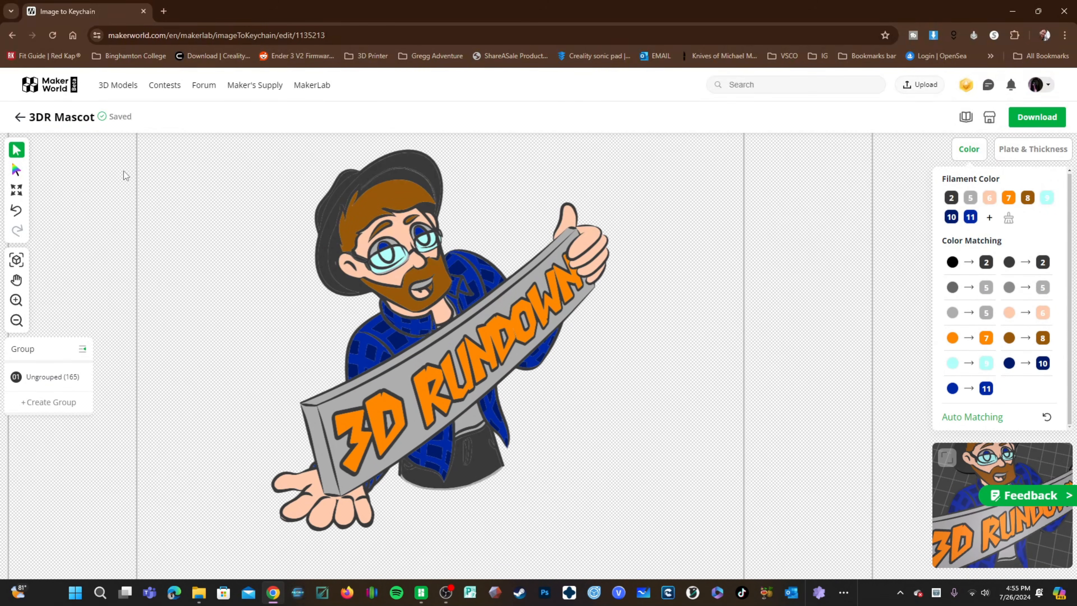
# Step: Review the 8 and 12 color auto matching previews again and cancel without applying them
pyautogui.moveTo(110, 115); pyautogui.dragTo(138, 121)
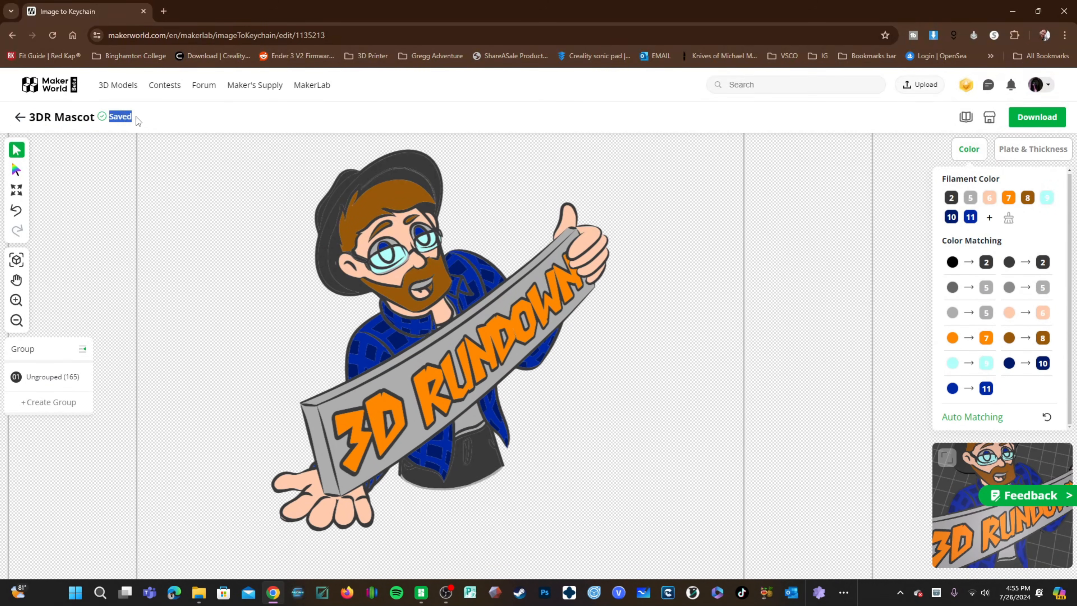
pyautogui.click(152, 156)
pyautogui.click(959, 420)
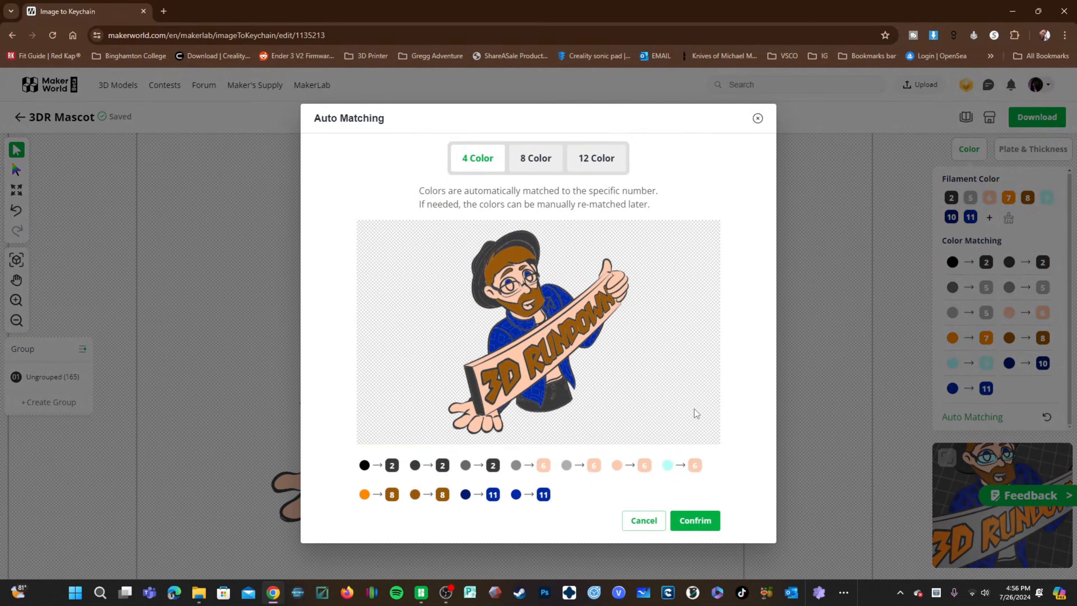
pyautogui.click(541, 169)
pyautogui.click(607, 164)
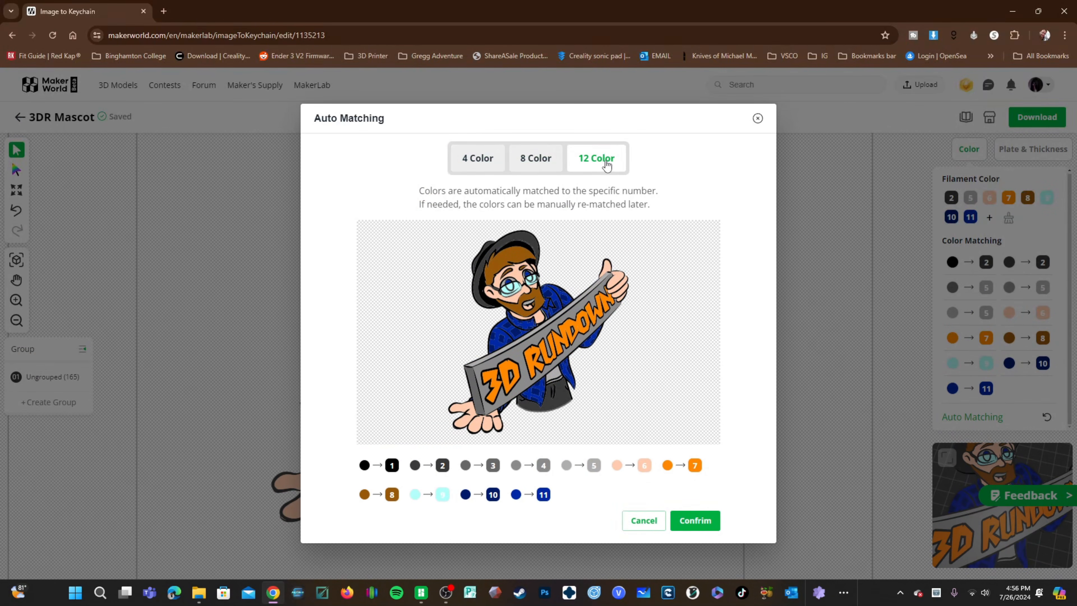
pyautogui.click(524, 159)
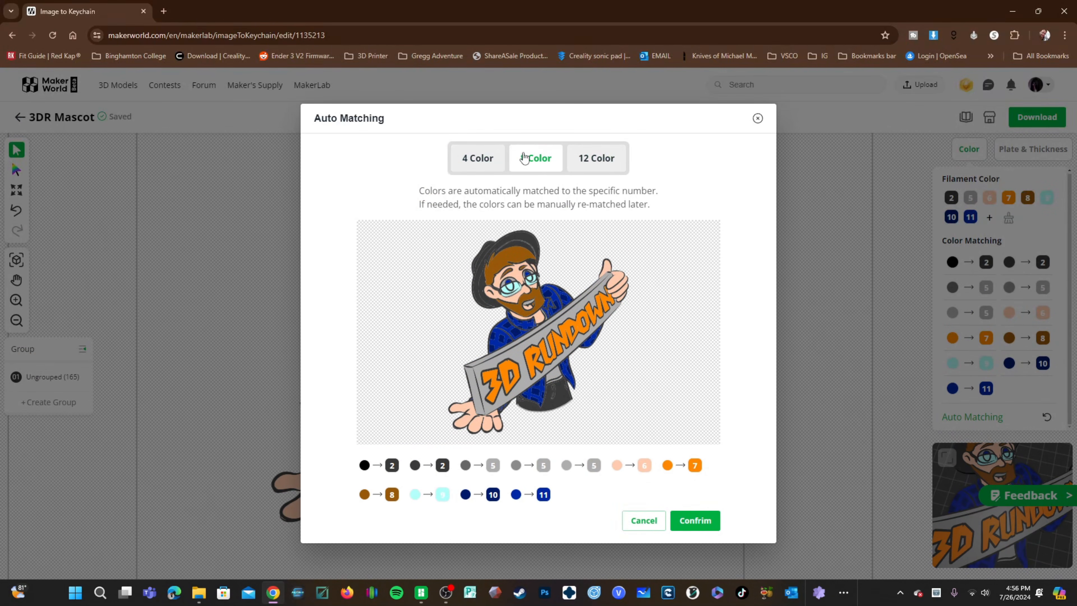
pyautogui.click(641, 521)
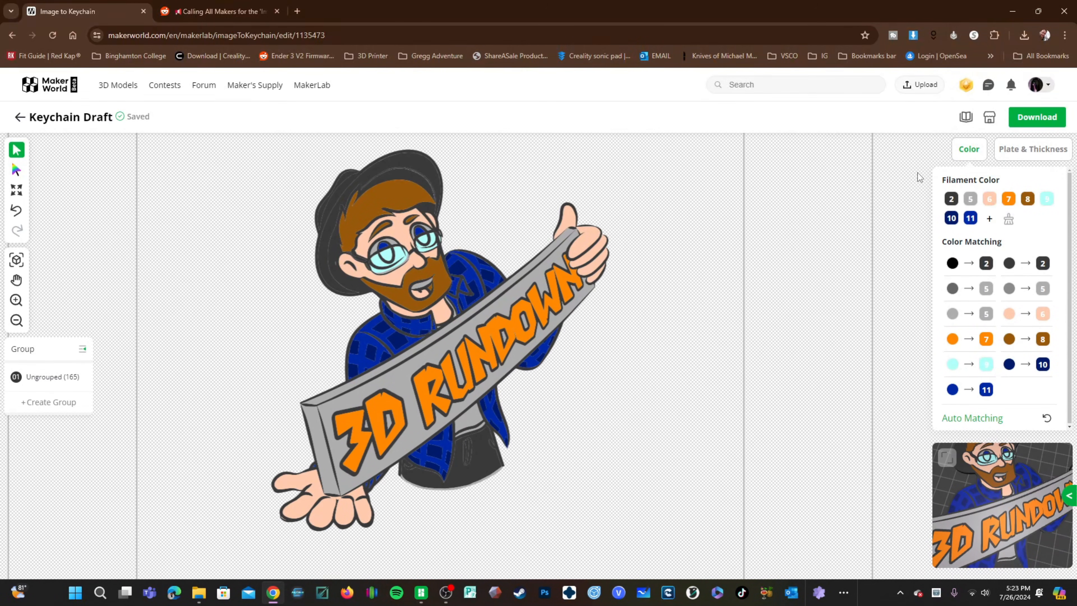
# Step: In the second keychain draft, remap the bright blue image color to filament 10
pyautogui.moveTo(999, 180); pyautogui.dragTo(950, 183)
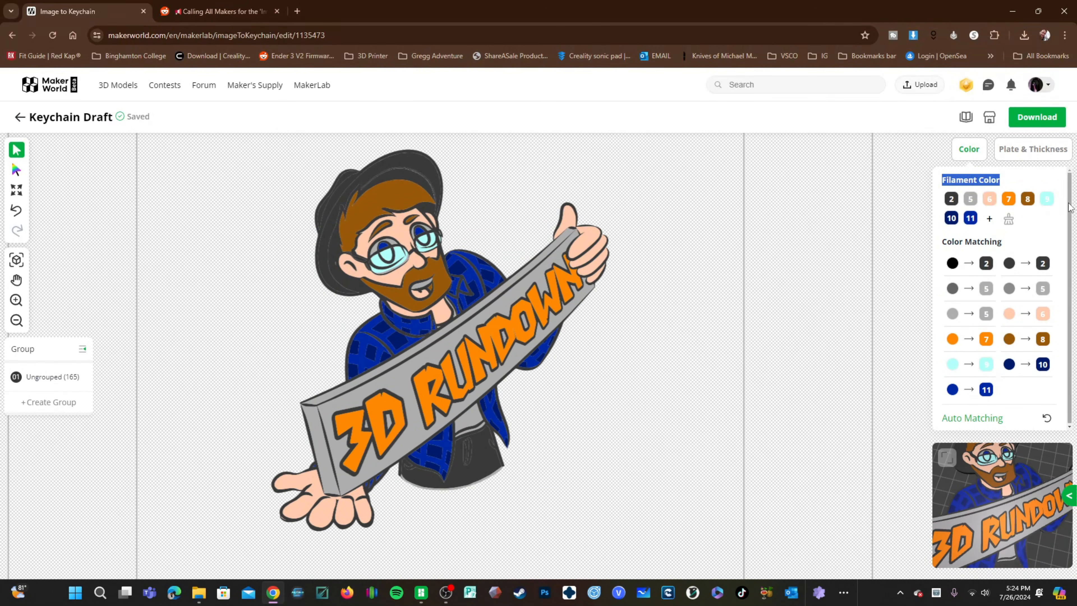
pyautogui.click(892, 196)
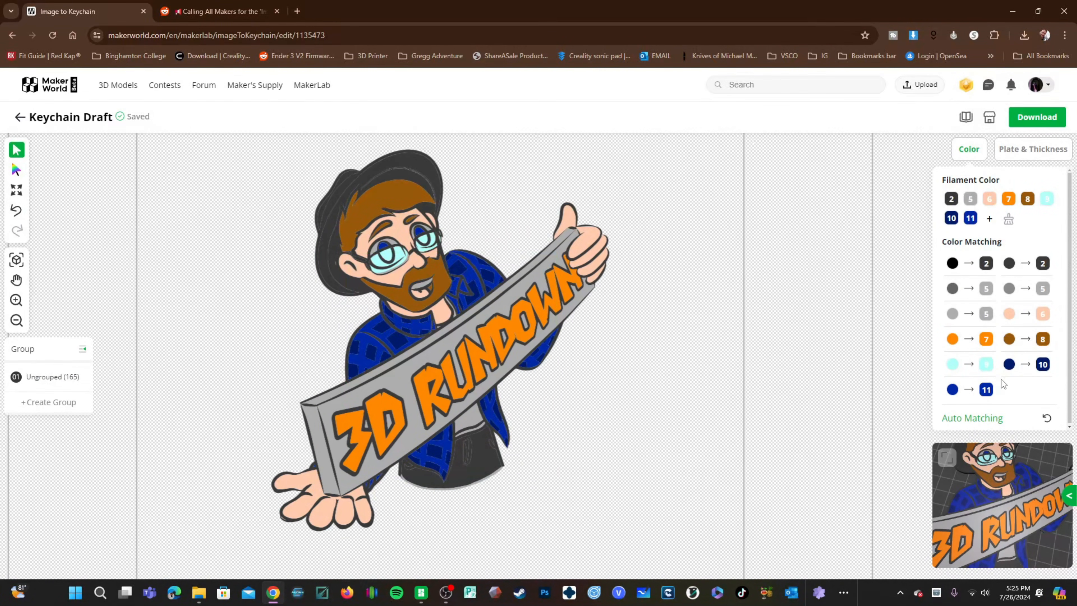
pyautogui.click(1042, 366)
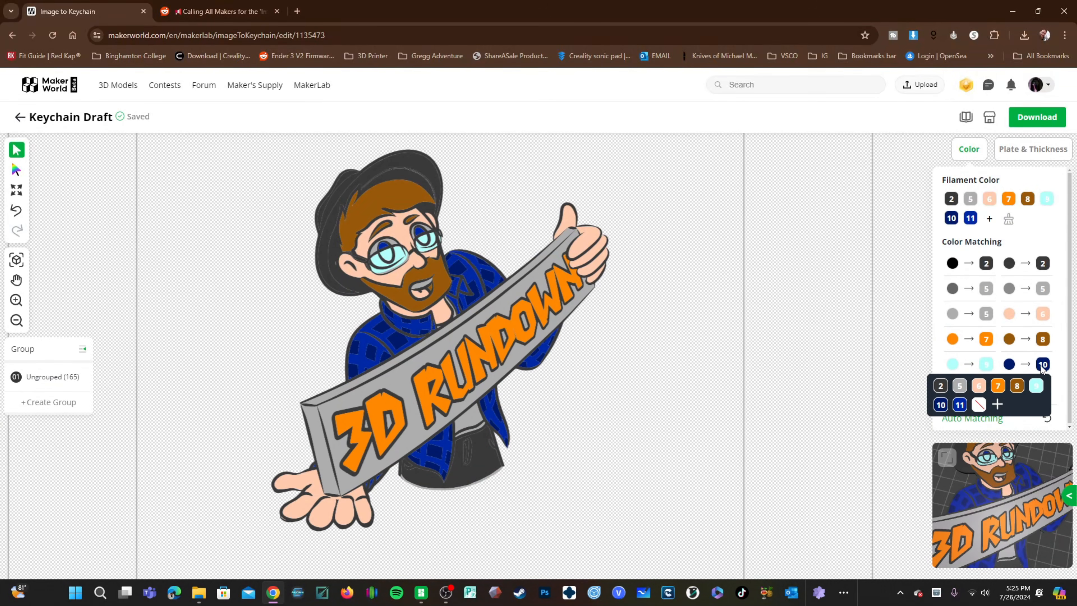
pyautogui.click(908, 437)
pyautogui.click(986, 390)
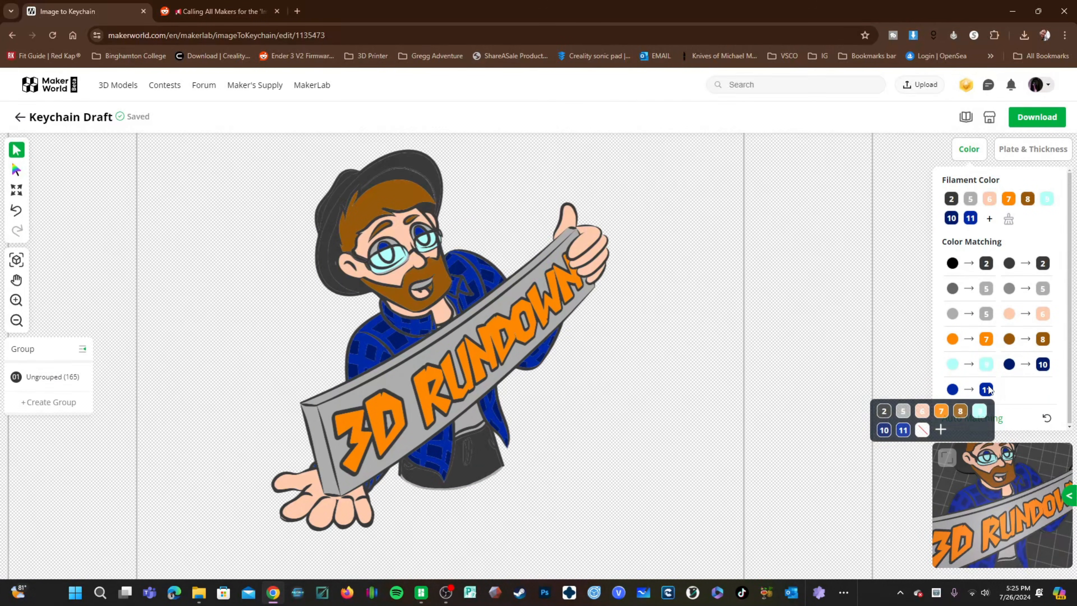
pyautogui.click(885, 428)
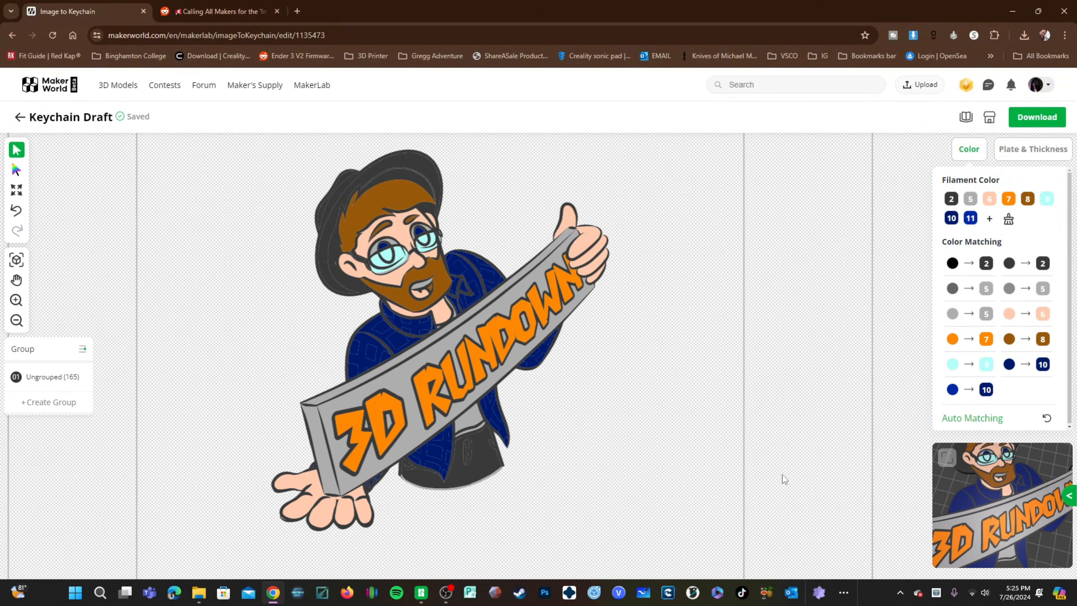
# Step: Add a new red filament #FF0443 and map the gray image color to it
pyautogui.click(986, 390)
pyautogui.click(1023, 291)
pyautogui.click(834, 335)
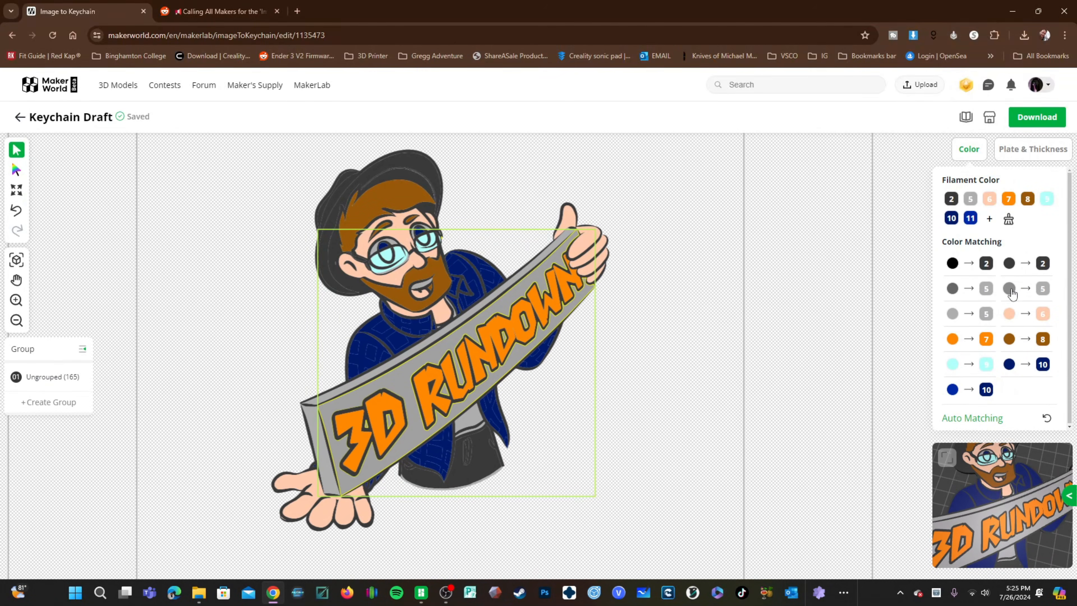
pyautogui.click(1026, 291)
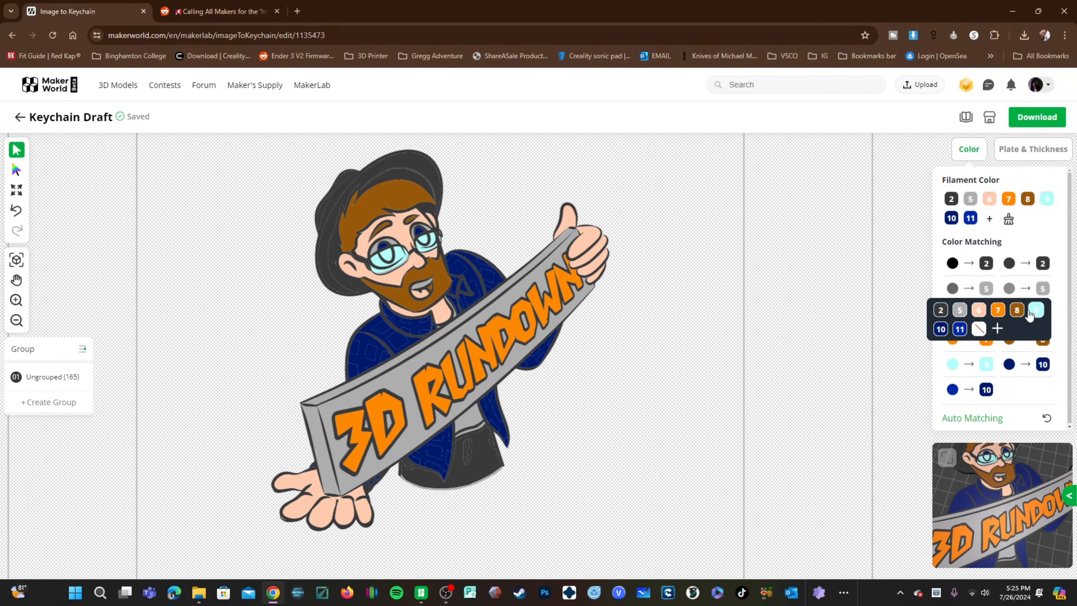
pyautogui.click(996, 328)
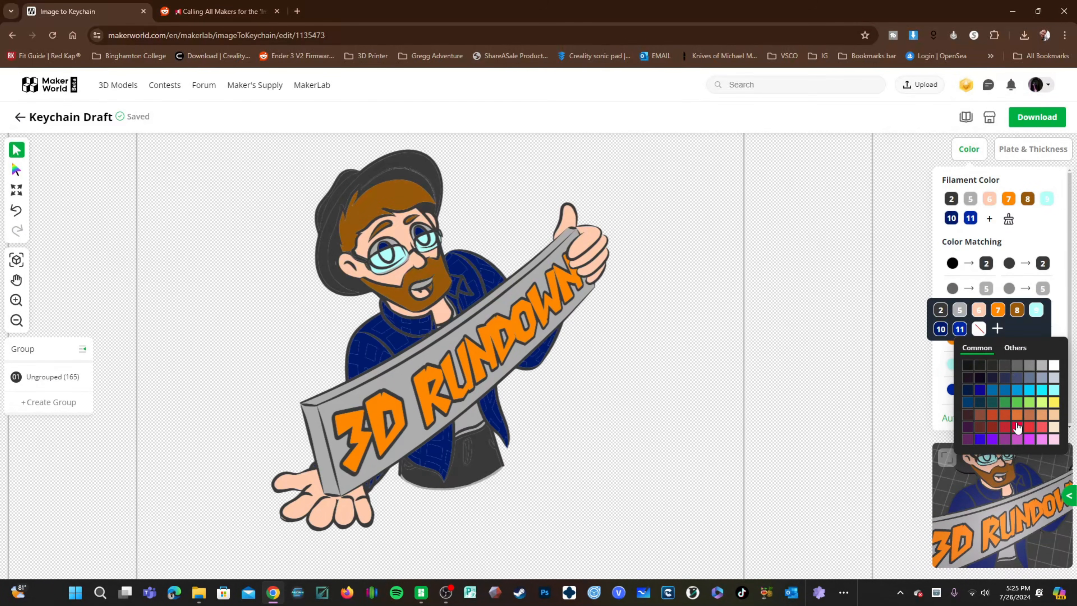
pyautogui.click(1017, 426)
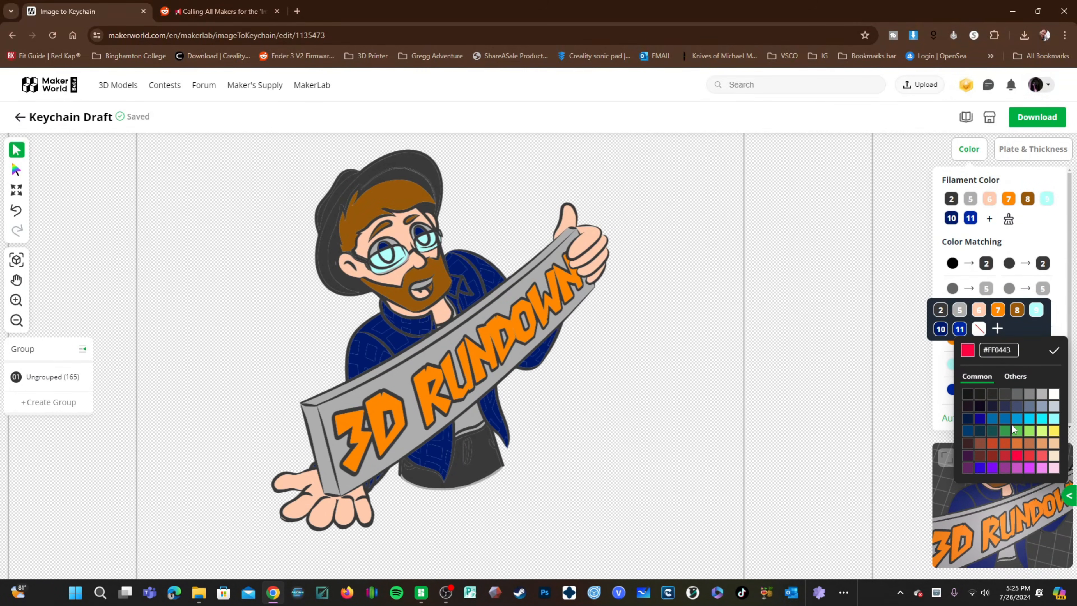
pyautogui.click(1055, 352)
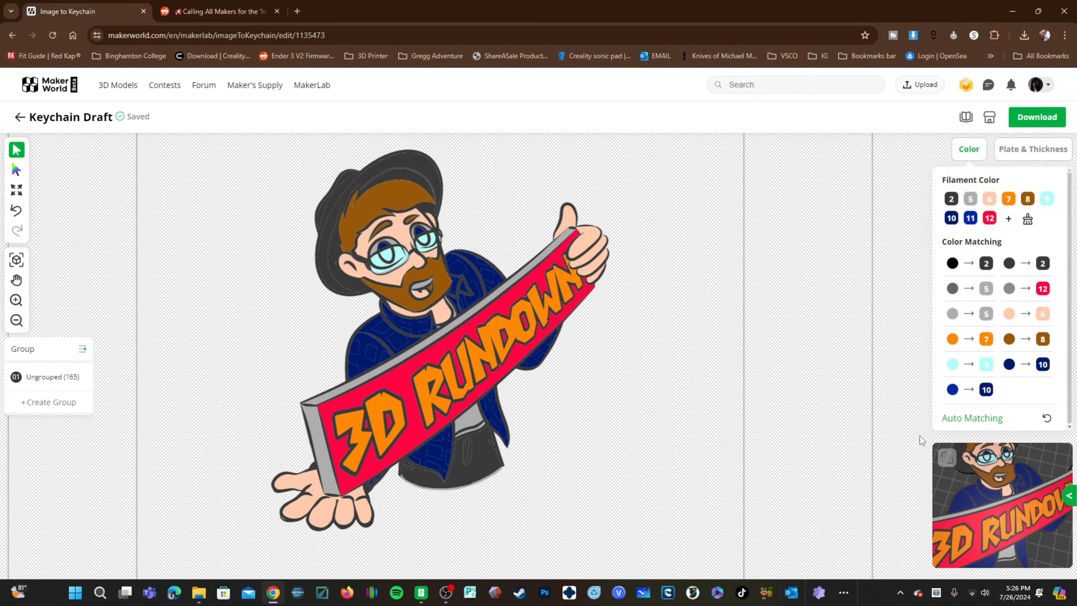
# Step: Reset the color matching to the automatic assignment
pyautogui.click(1046, 420)
pyautogui.click(666, 350)
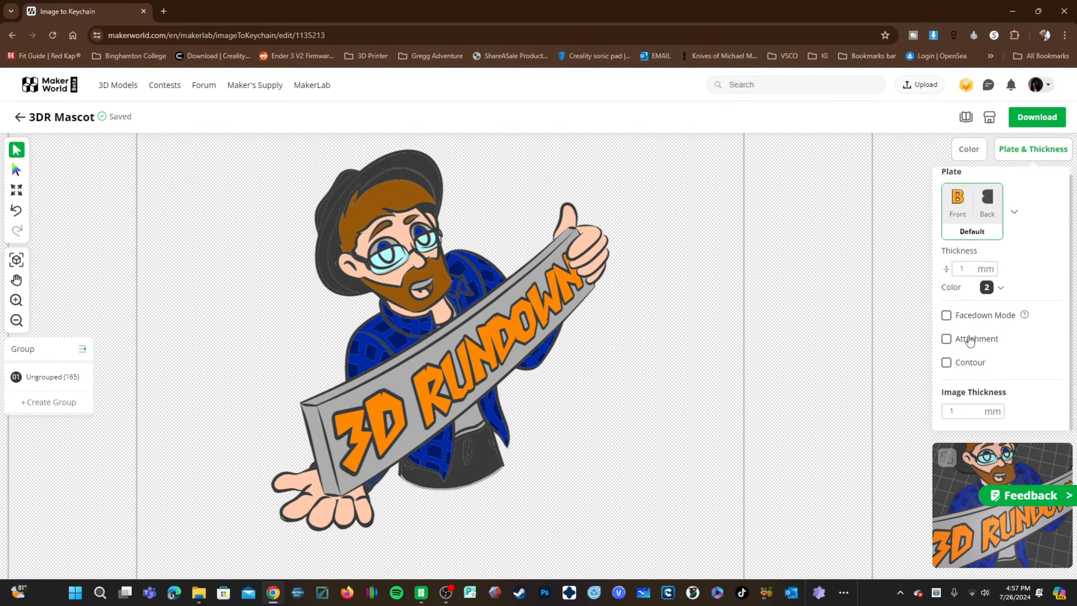
# Step: Enable Facedown Mode and add a hook attachment, moving it above the mascot's hat
pyautogui.click(947, 319)
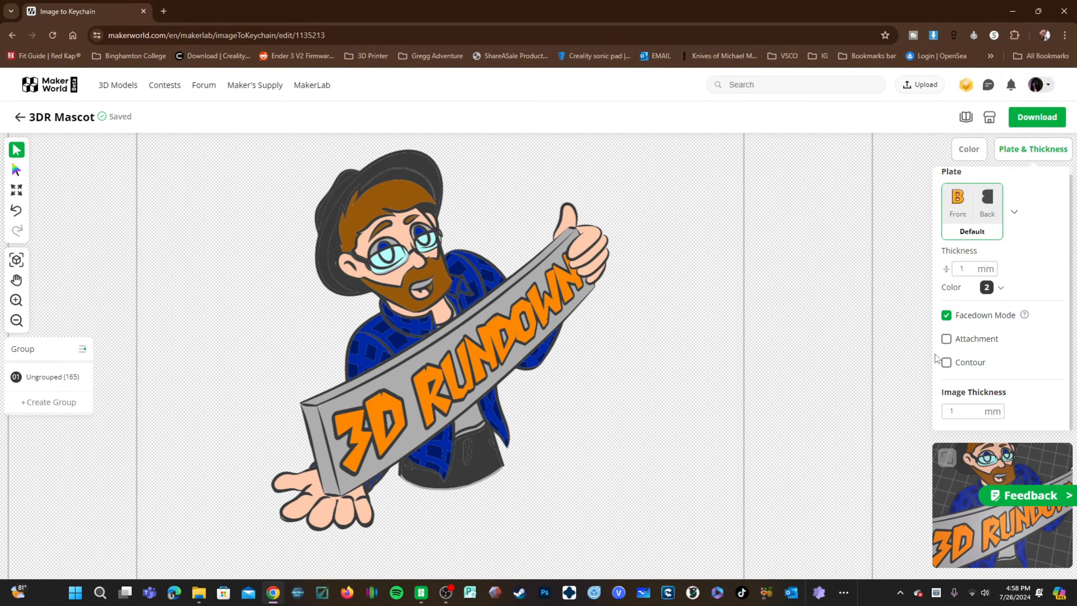
pyautogui.click(946, 338)
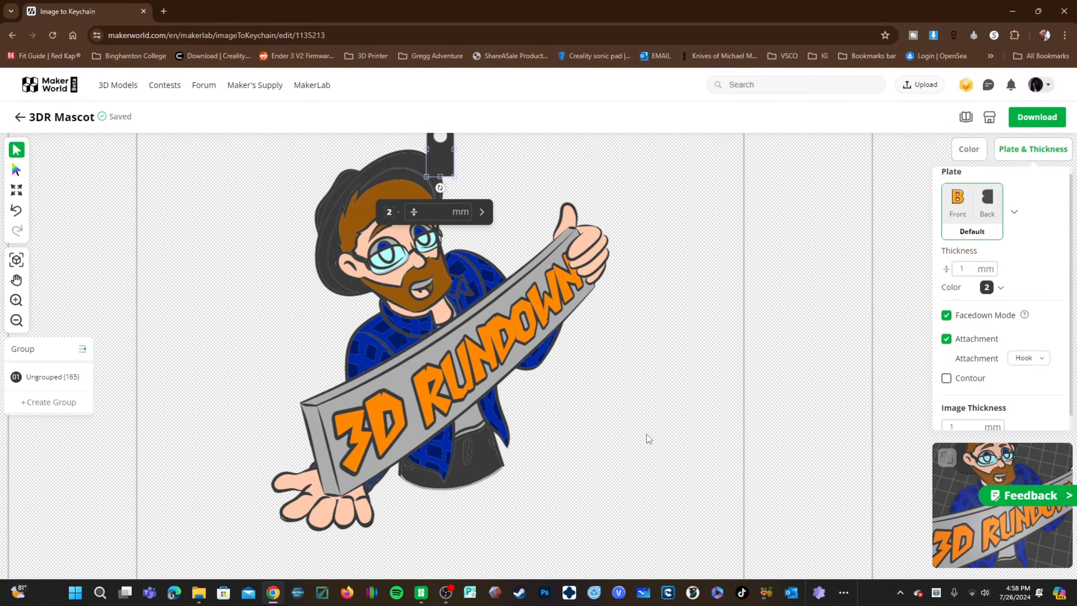
pyautogui.moveTo(696, 348); pyautogui.dragTo(692, 445)
pyautogui.moveTo(438, 256); pyautogui.dragTo(322, 393)
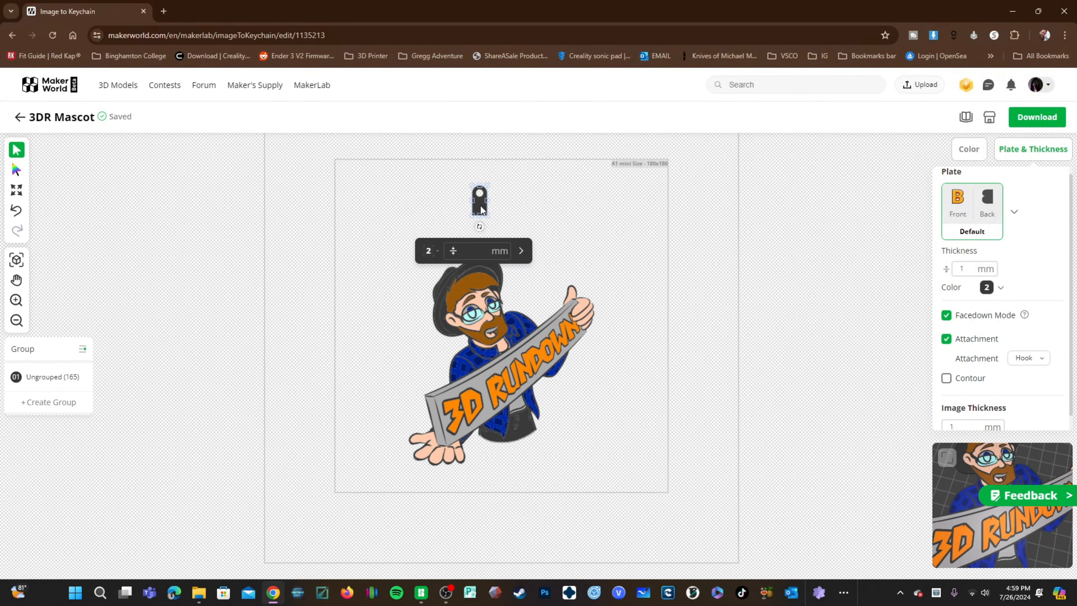
pyautogui.moveTo(481, 205); pyautogui.dragTo(427, 203)
# Step: Change the attachment type to Bookmark
pyautogui.click(1024, 358)
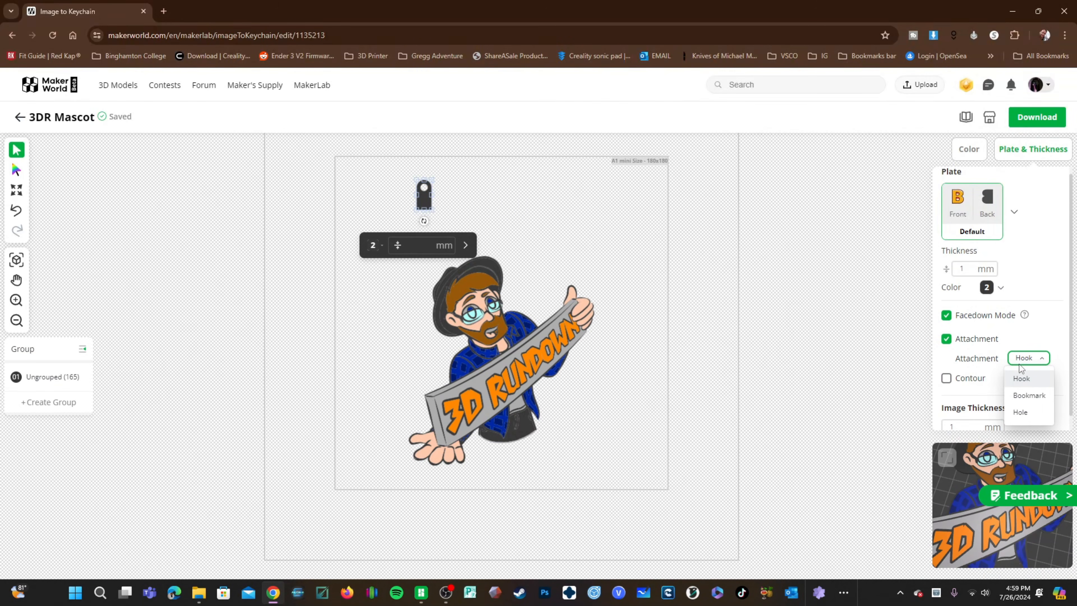
pyautogui.click(1029, 395)
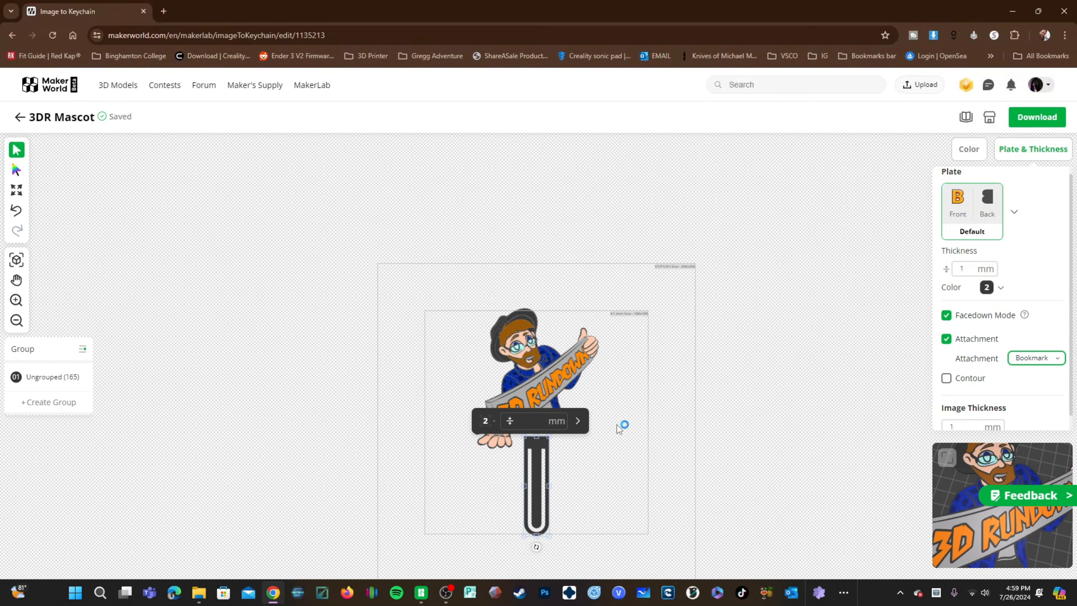
pyautogui.moveTo(522, 376); pyautogui.dragTo(523, 335)
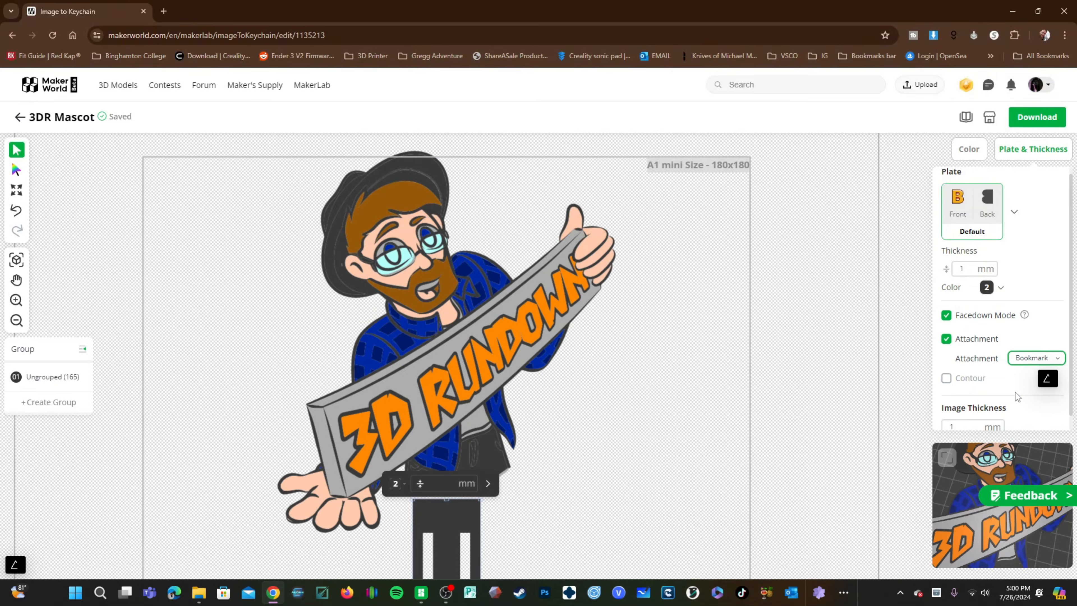
# Step: Change the attachment type to Hole and place the hole on top of the mascot's hat
pyautogui.click(1022, 358)
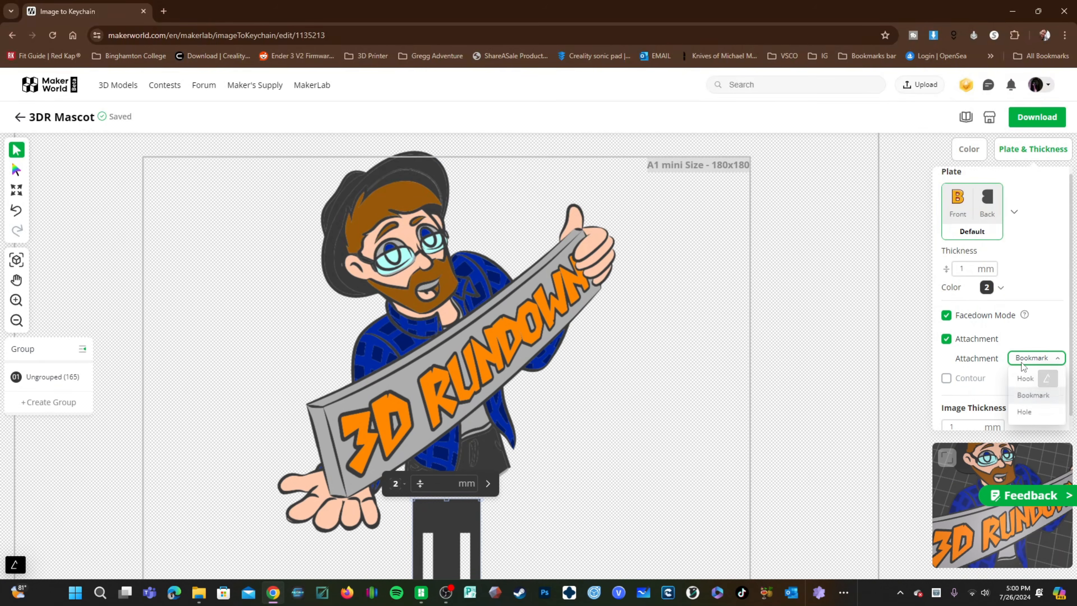
pyautogui.click(1019, 411)
pyautogui.moveTo(448, 153); pyautogui.dragTo(407, 167)
pyautogui.scroll(3, 288, 210)
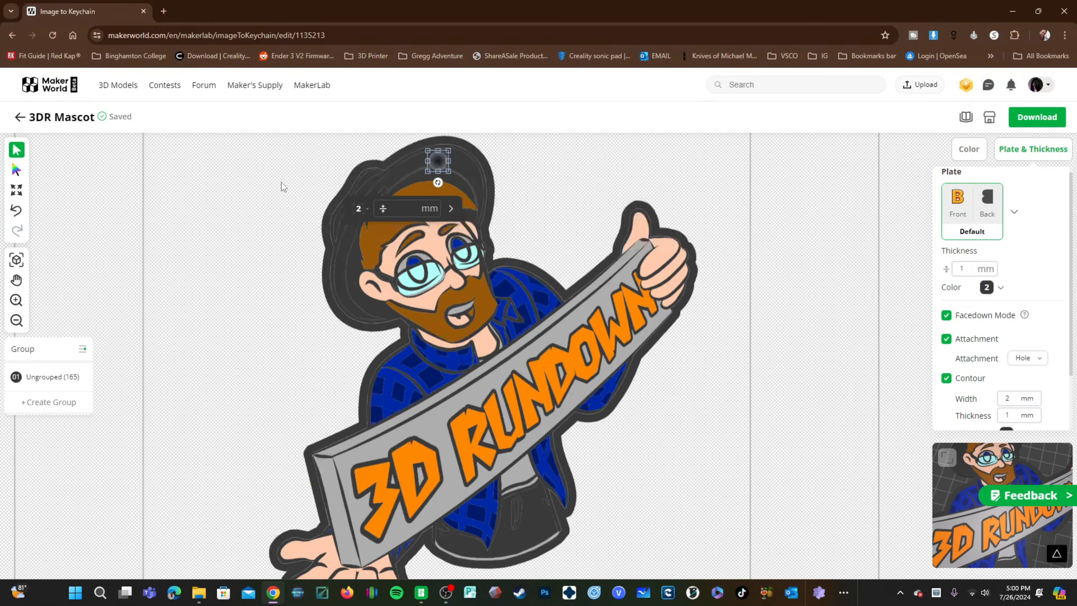
# Step: Turn the attachment off
pyautogui.click(355, 312)
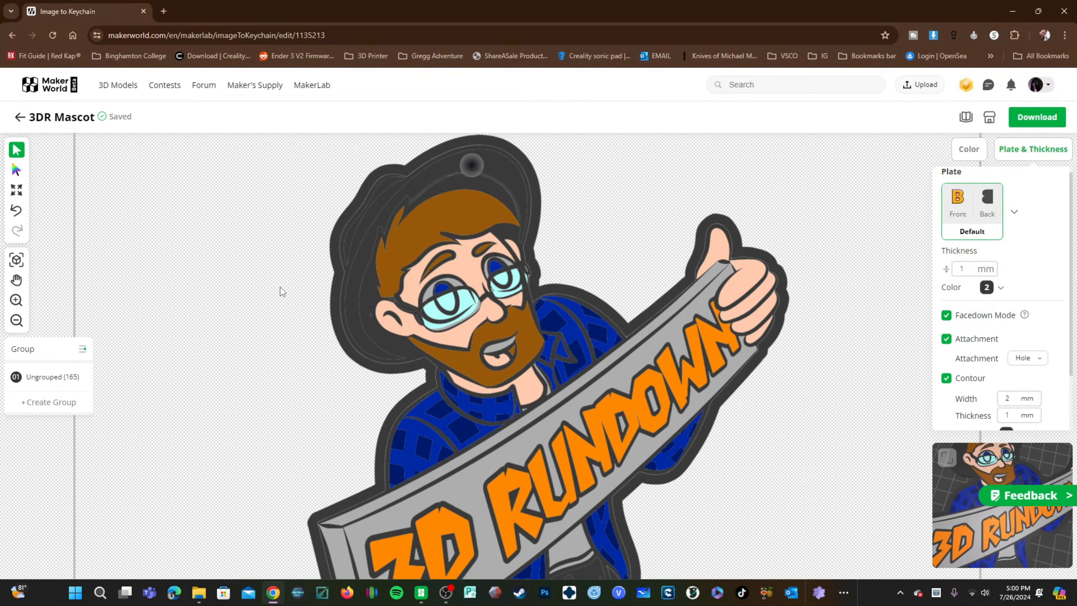
pyautogui.scroll(-3, 281, 293)
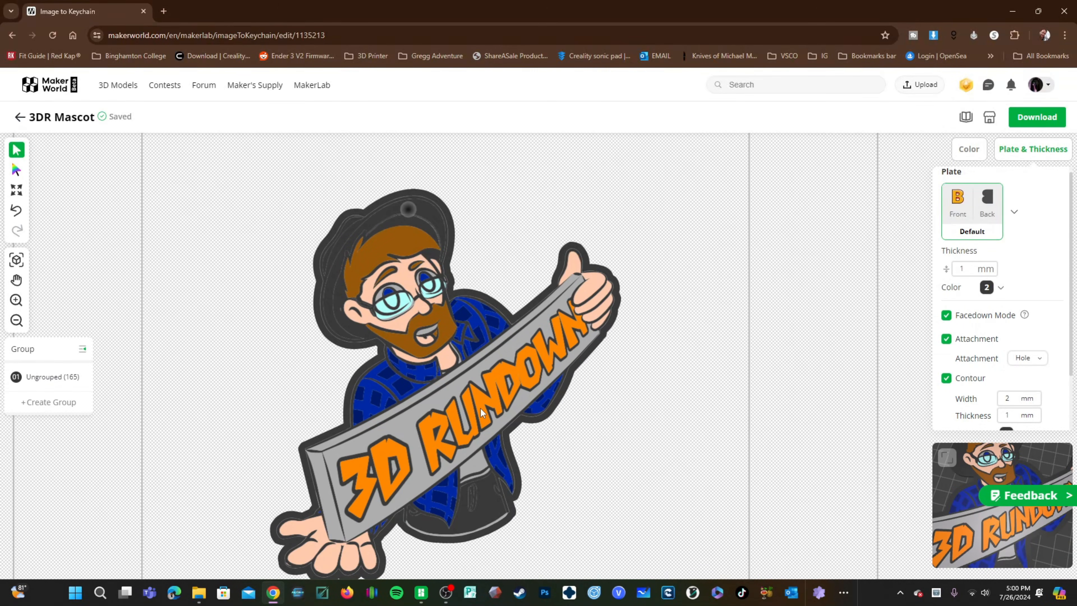
pyautogui.click(946, 339)
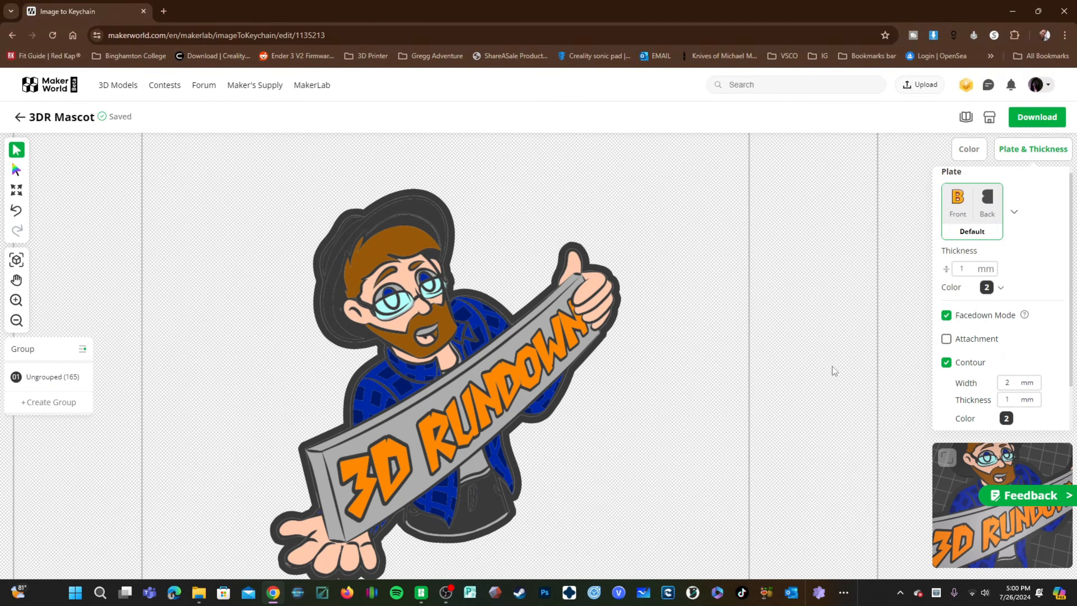
# Step: Set the contour color to filament 6, then turn the contour off
pyautogui.click(946, 362)
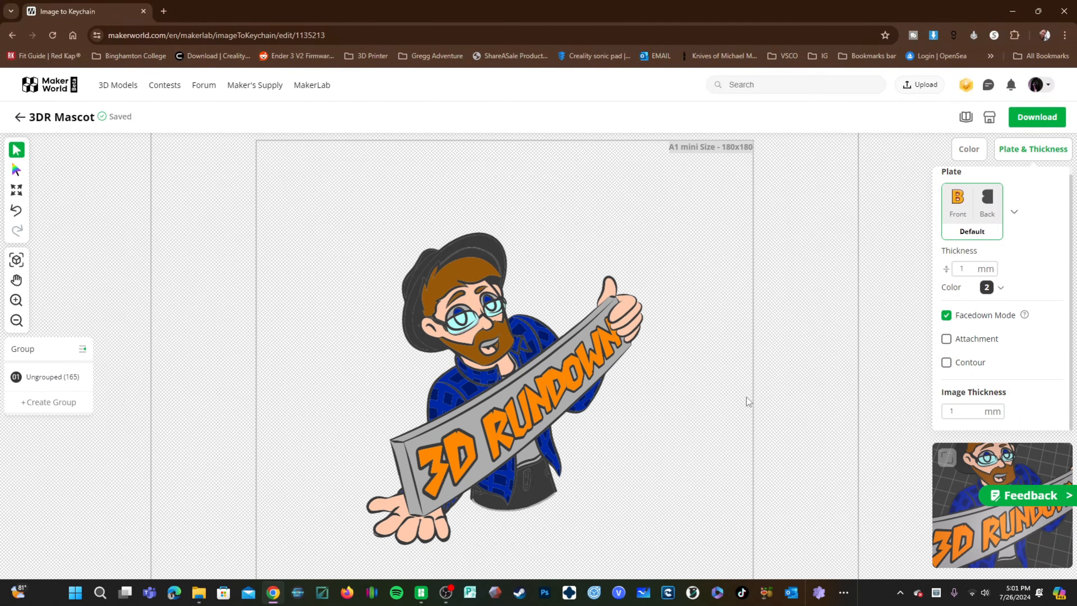
pyautogui.click(944, 365)
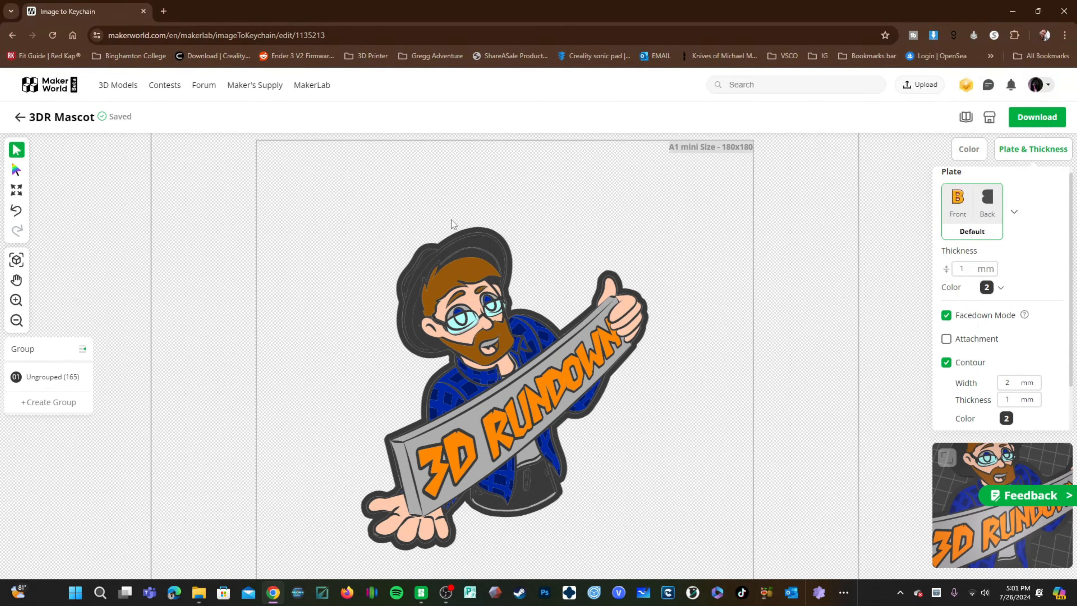
pyautogui.click(1006, 418)
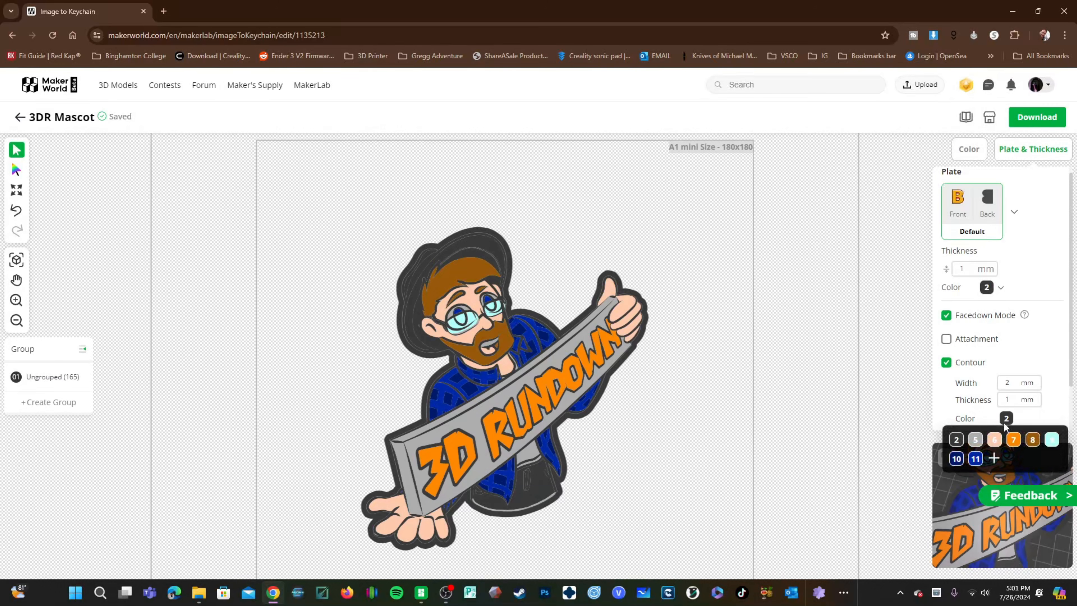
pyautogui.click(993, 442)
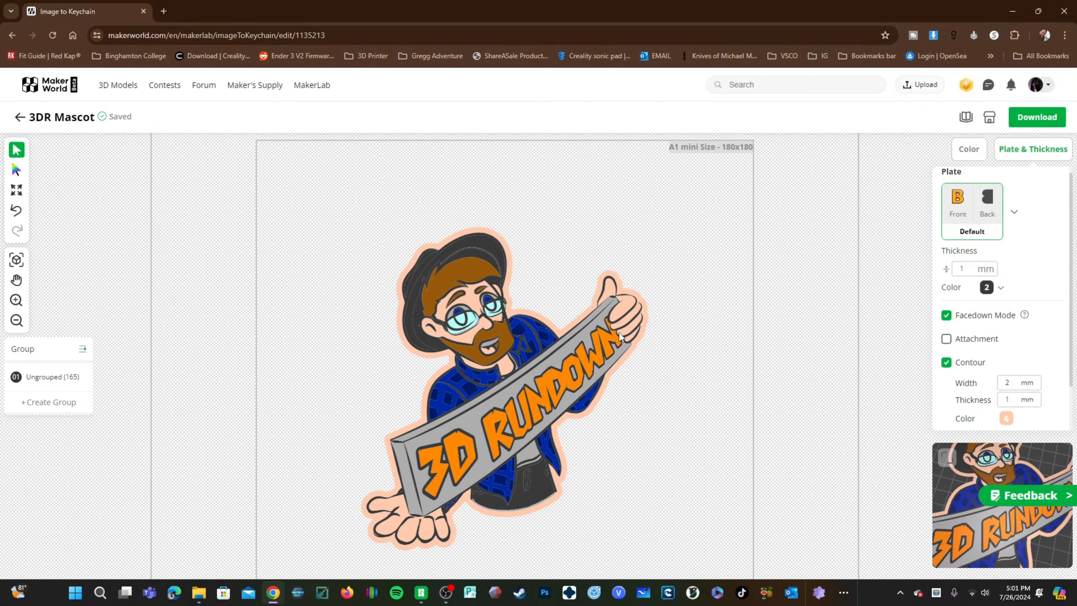
pyautogui.click(946, 362)
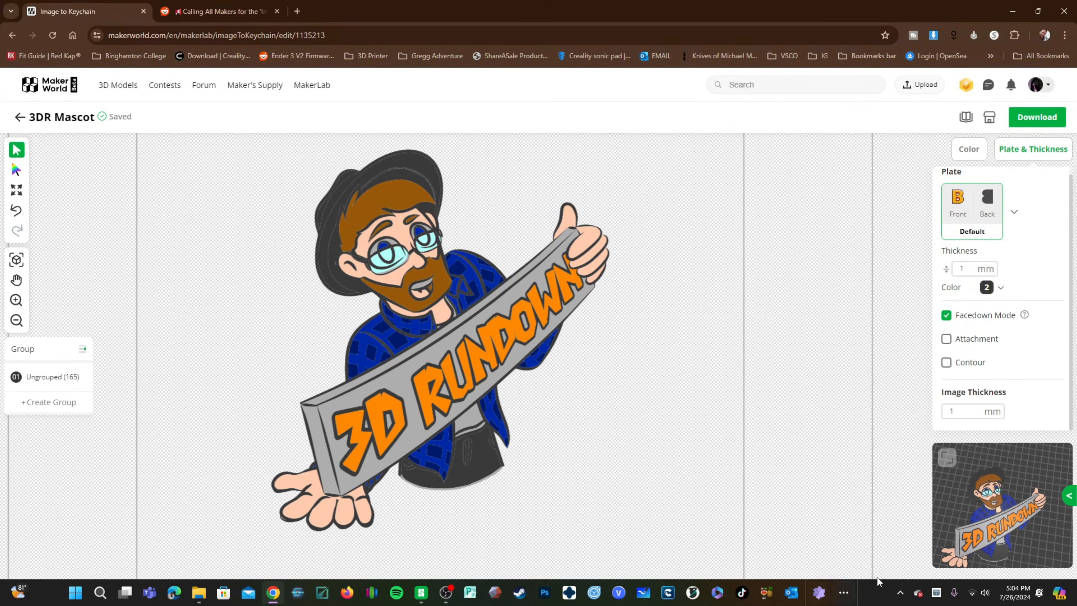
# Step: Switch to the 3D preview and set the plate thickness to 3 mm
pyautogui.click(946, 458)
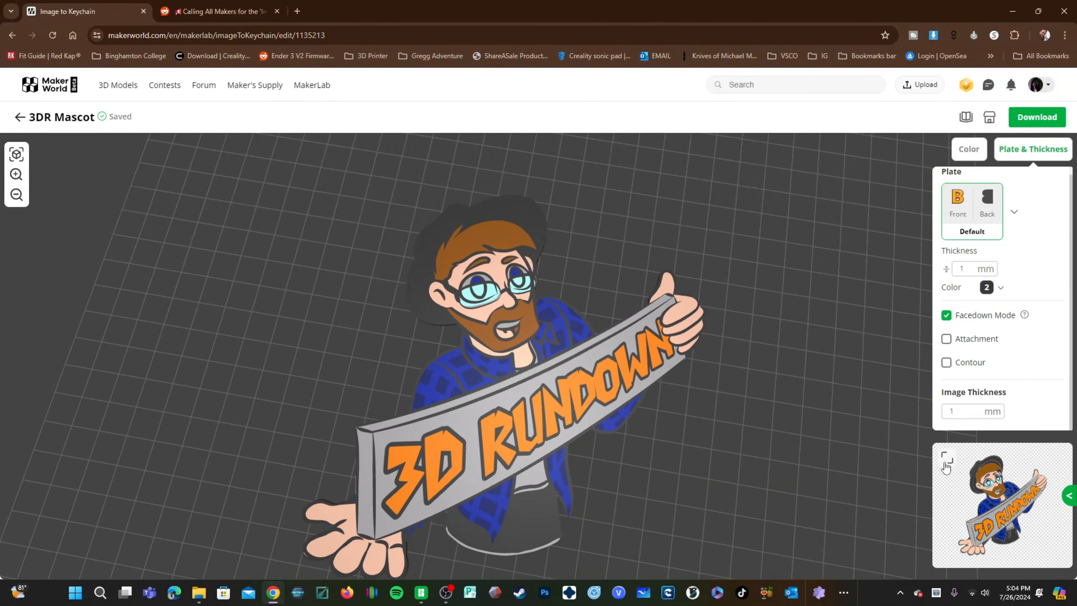
pyautogui.moveTo(706, 506); pyautogui.dragTo(866, 339)
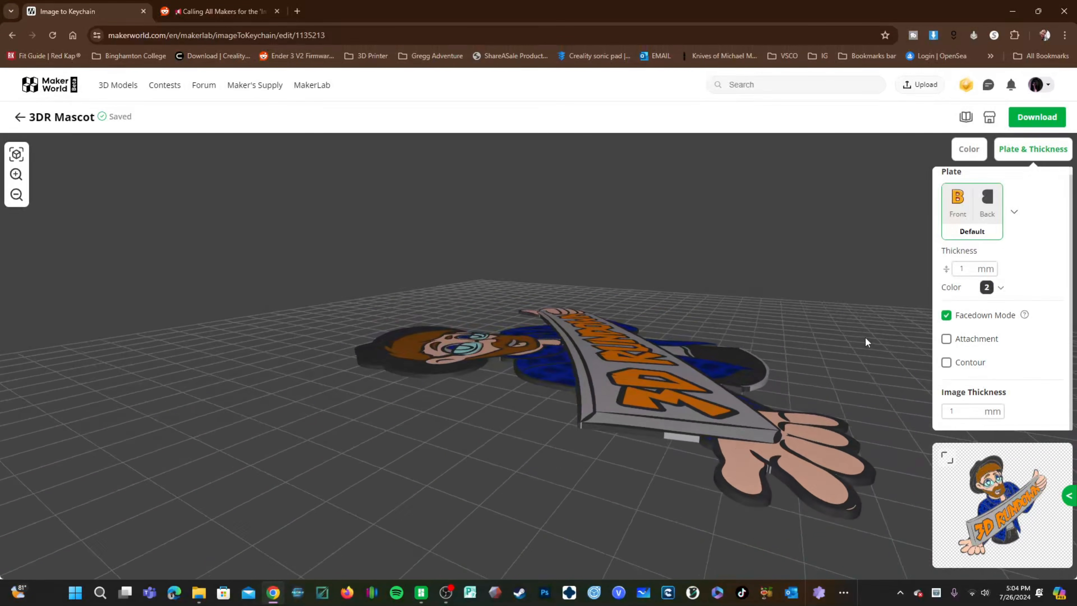
pyautogui.moveTo(973, 271); pyautogui.dragTo(937, 273)
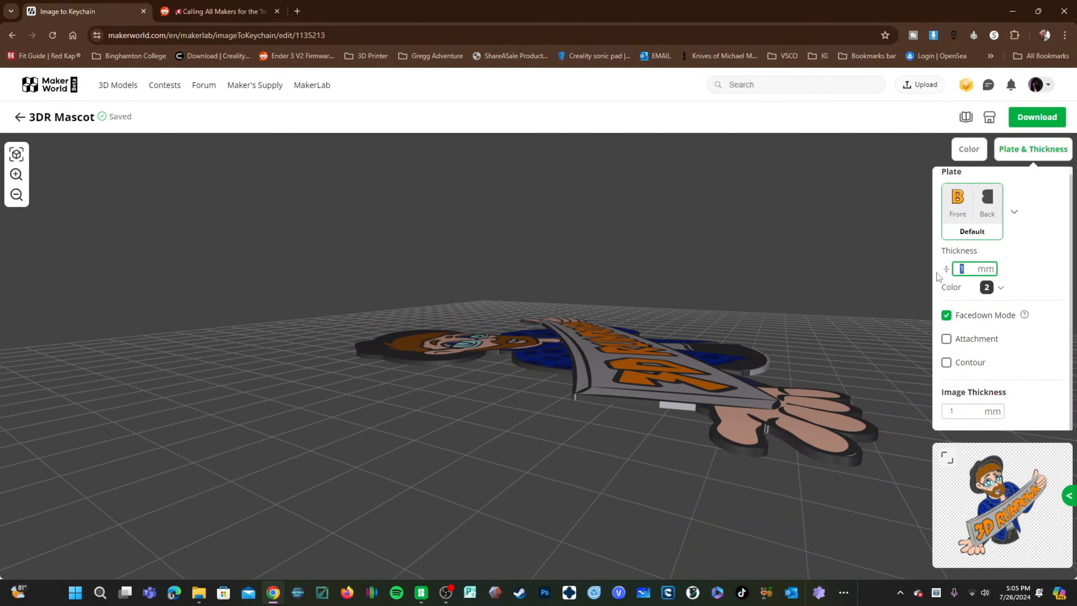
pyautogui.write('3')
pyautogui.click(597, 454)
pyautogui.scroll(3, 615, 423)
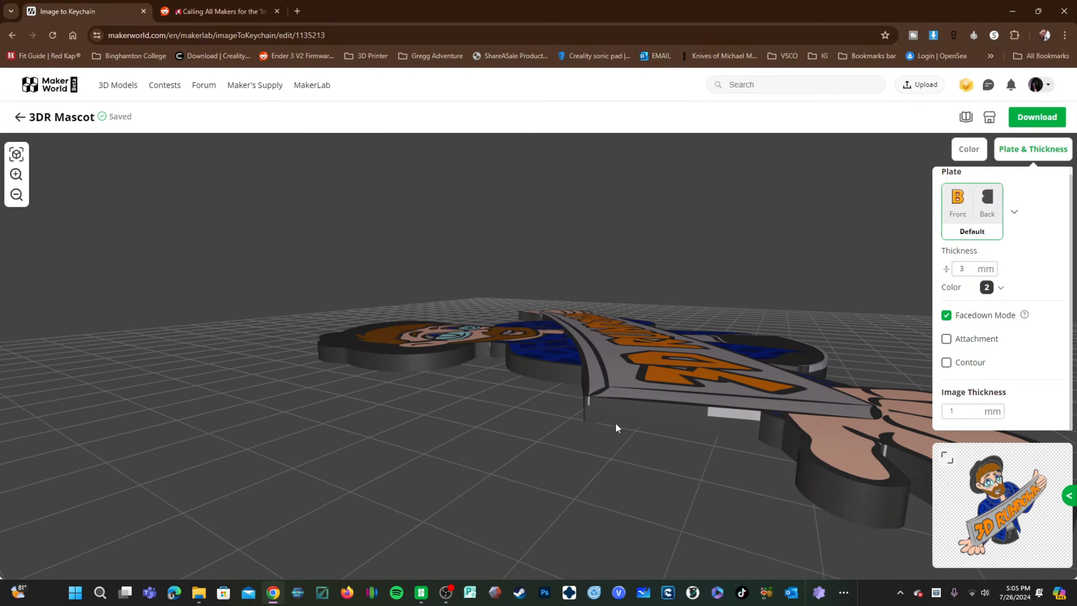
# Step: Set the plate thickness to 1 mm
pyautogui.moveTo(578, 466); pyautogui.dragTo(599, 473)
pyautogui.doubleClick(962, 268)
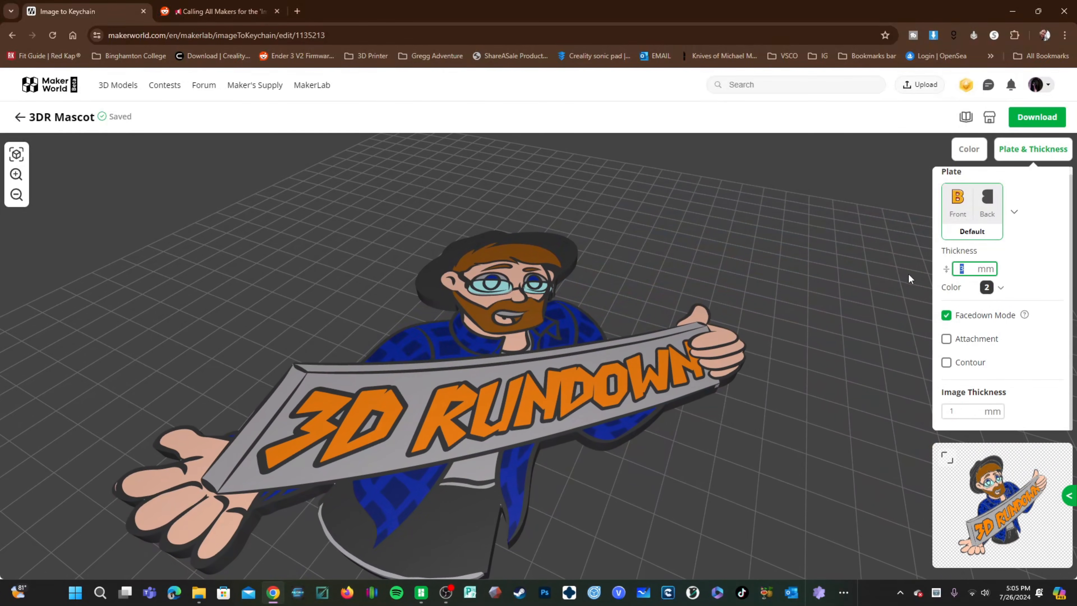
pyautogui.write('1')
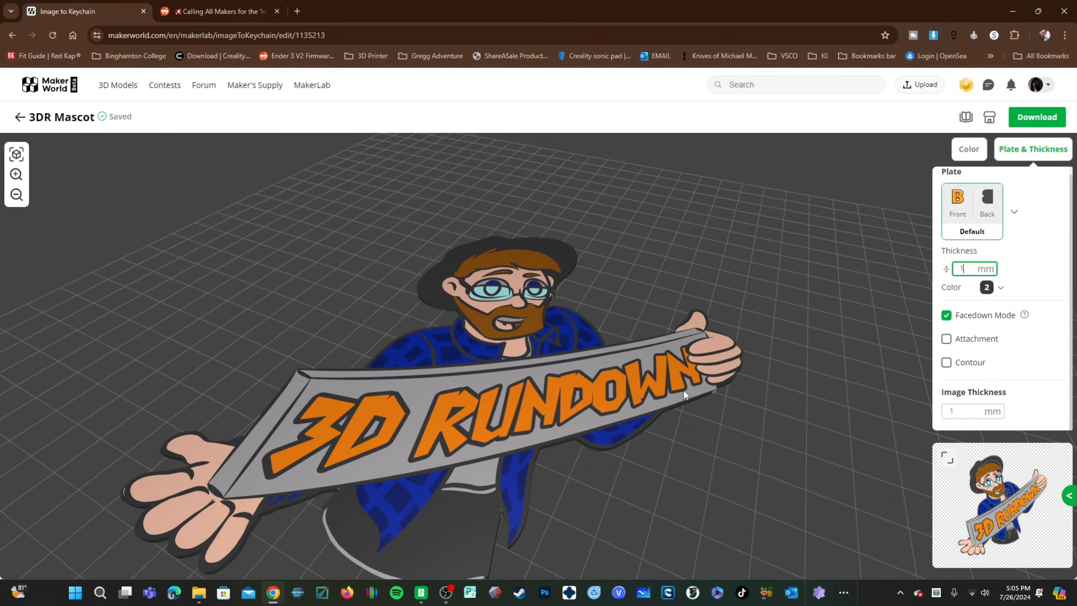
pyautogui.moveTo(661, 483); pyautogui.dragTo(706, 489)
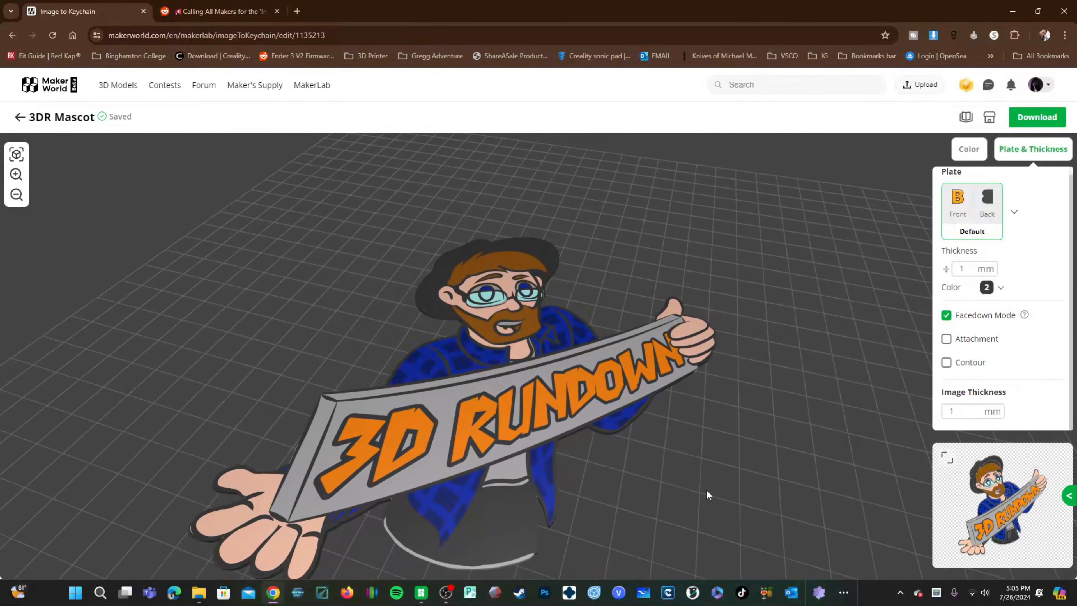
# Step: Return to the 2D color editor and change filament 2's color to black
pyautogui.click(947, 459)
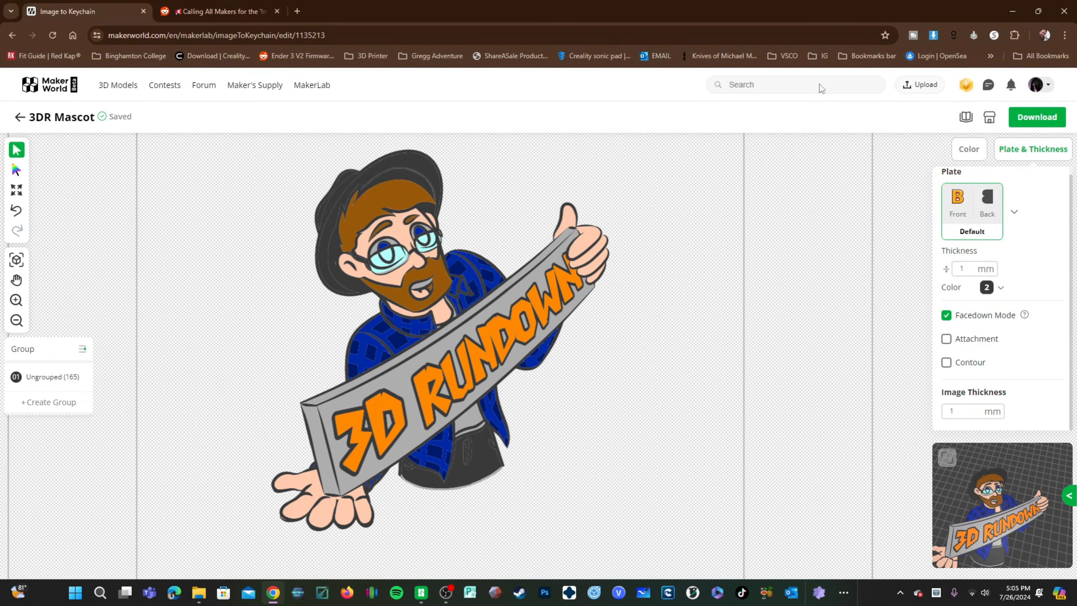
pyautogui.click(969, 150)
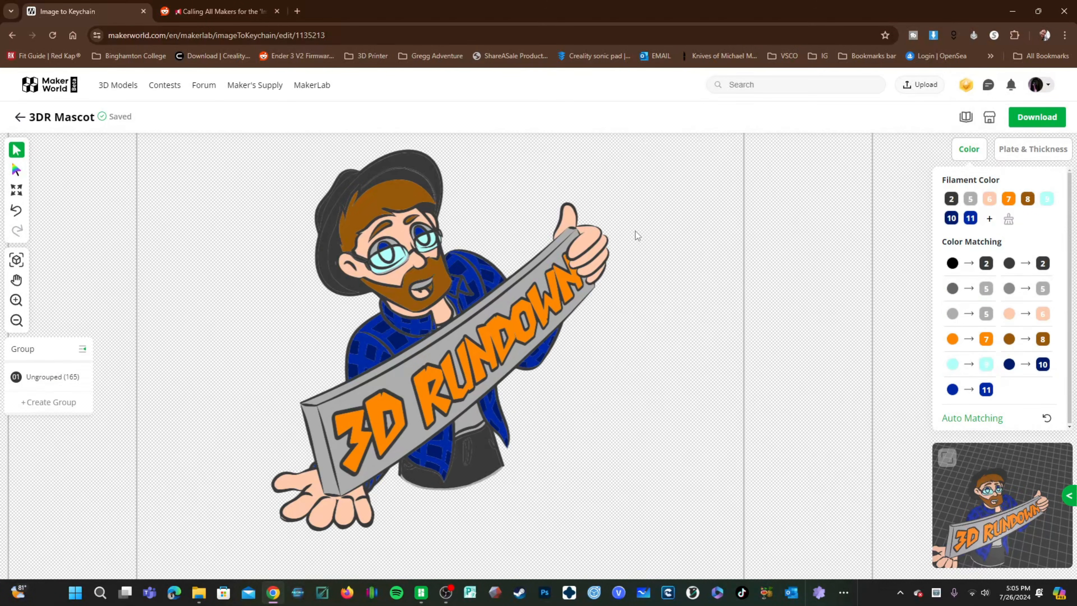
pyautogui.click(337, 212)
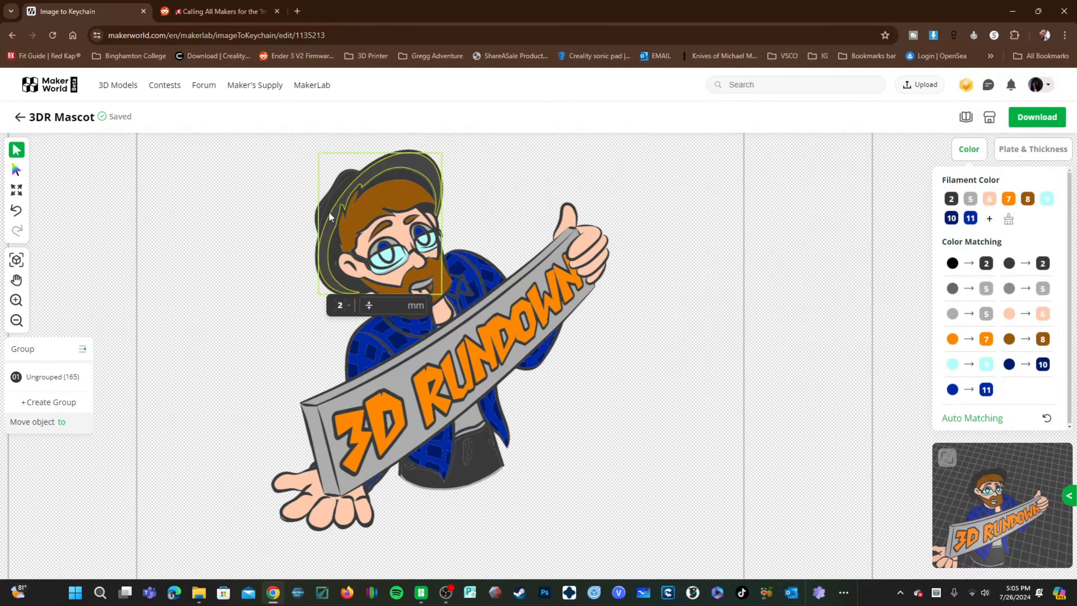
pyautogui.hotkey('ctrl', 'a')
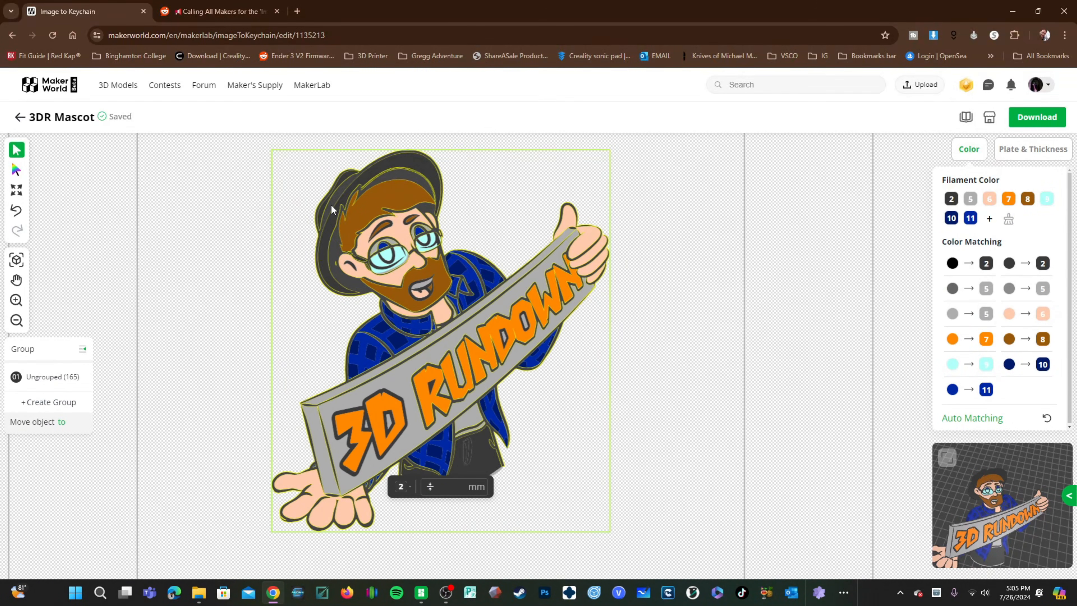
pyautogui.click(187, 343)
pyautogui.moveTo(949, 200)
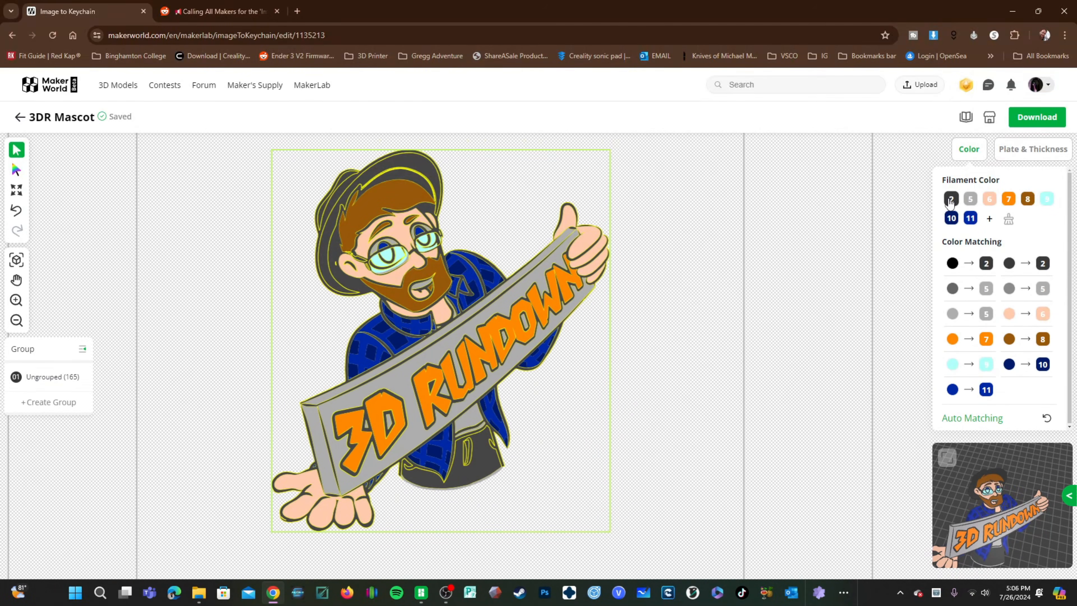
pyautogui.click(950, 200)
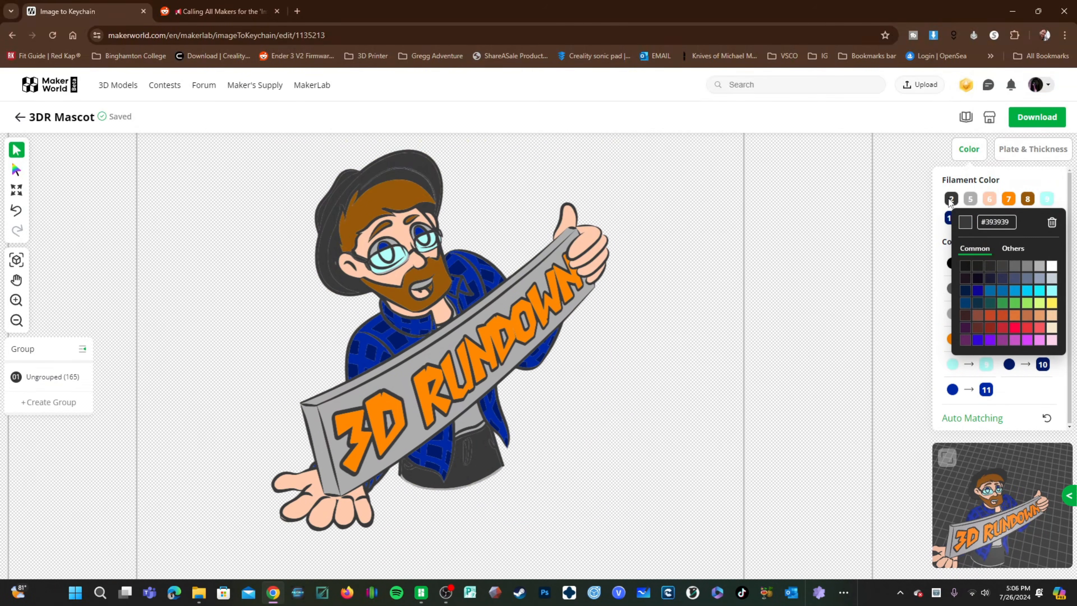
pyautogui.click(965, 266)
pyautogui.click(632, 388)
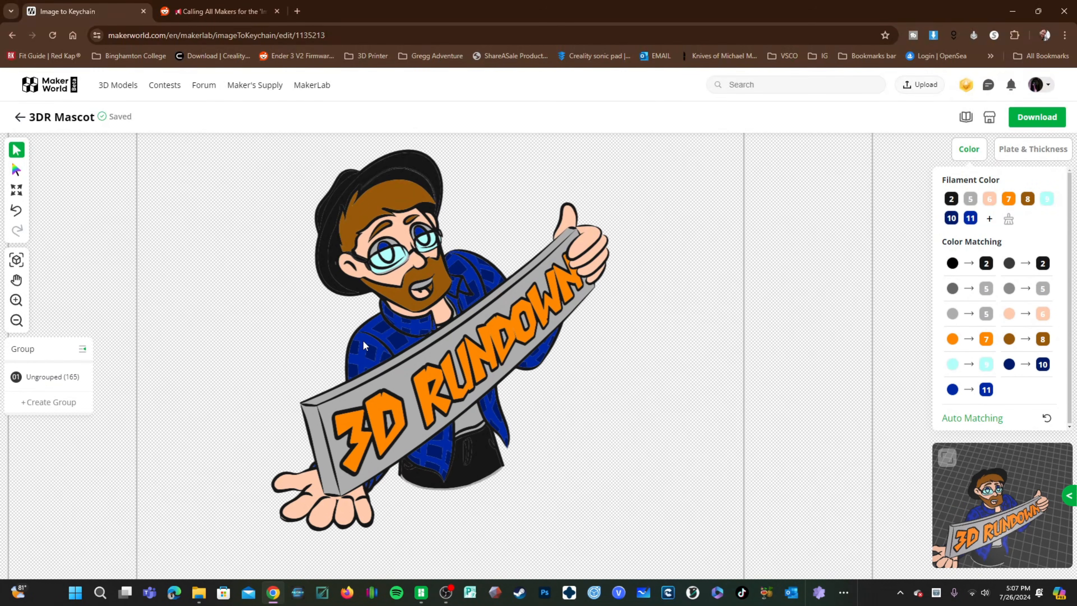
# Step: Change filament 11, used on the shirt, to gray #868686
pyautogui.click(396, 373)
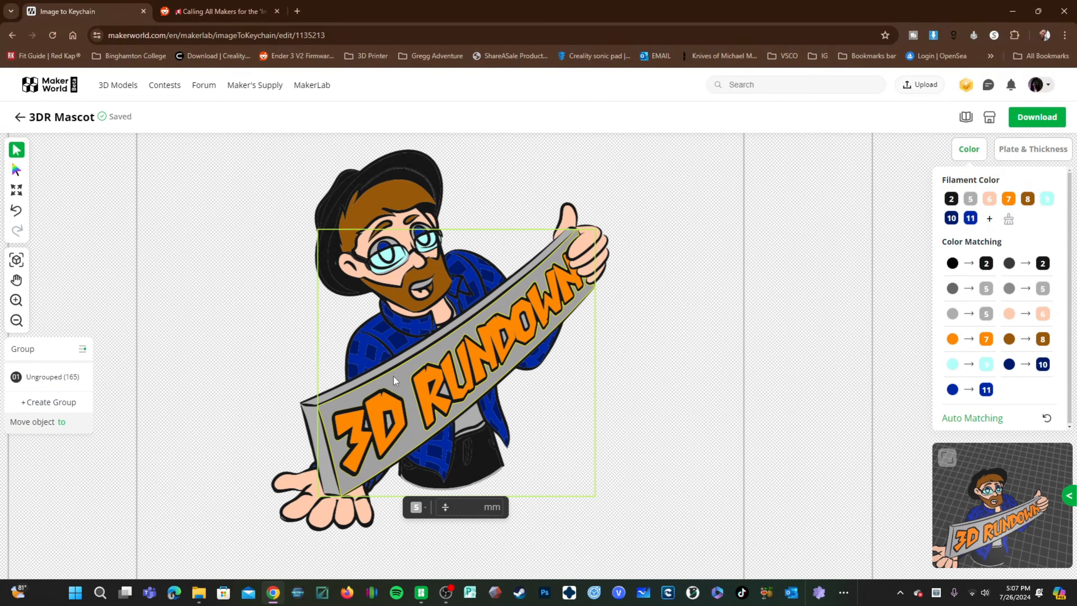
pyautogui.click(366, 342)
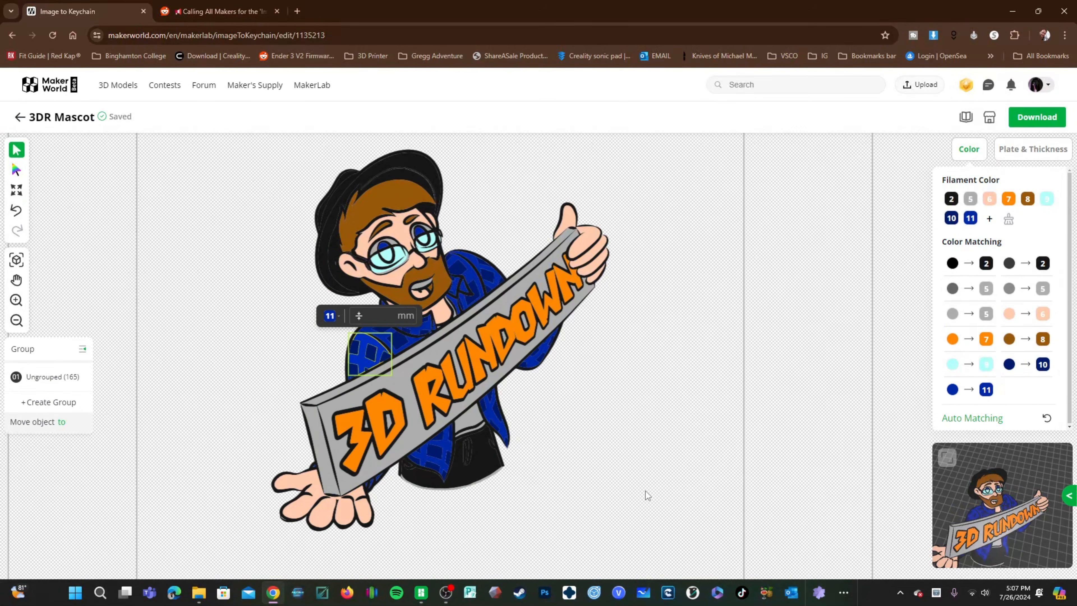
pyautogui.click(971, 219)
pyautogui.click(970, 219)
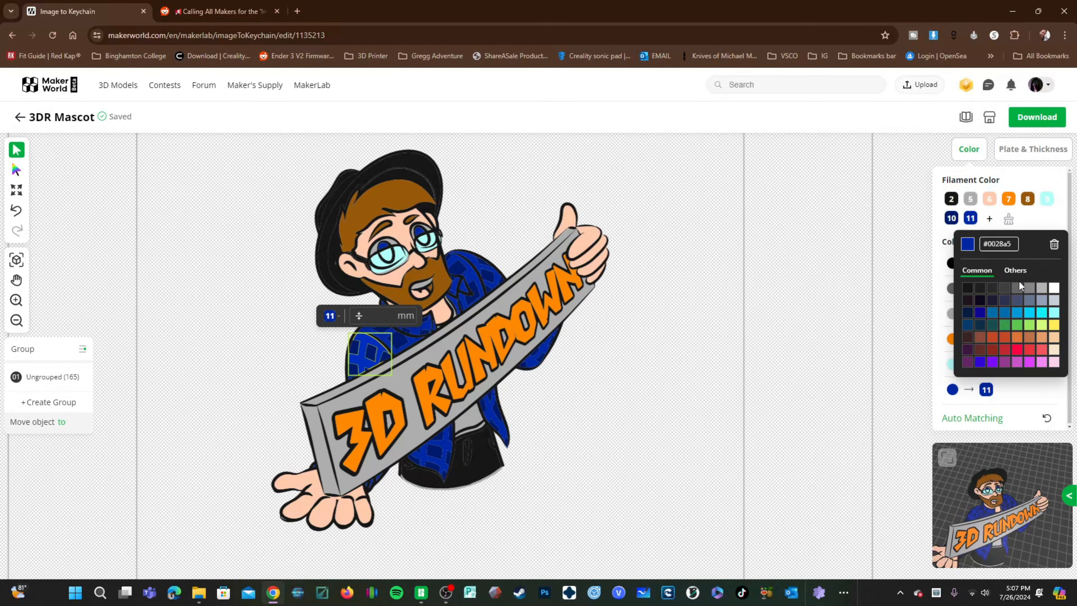
pyautogui.click(1029, 287)
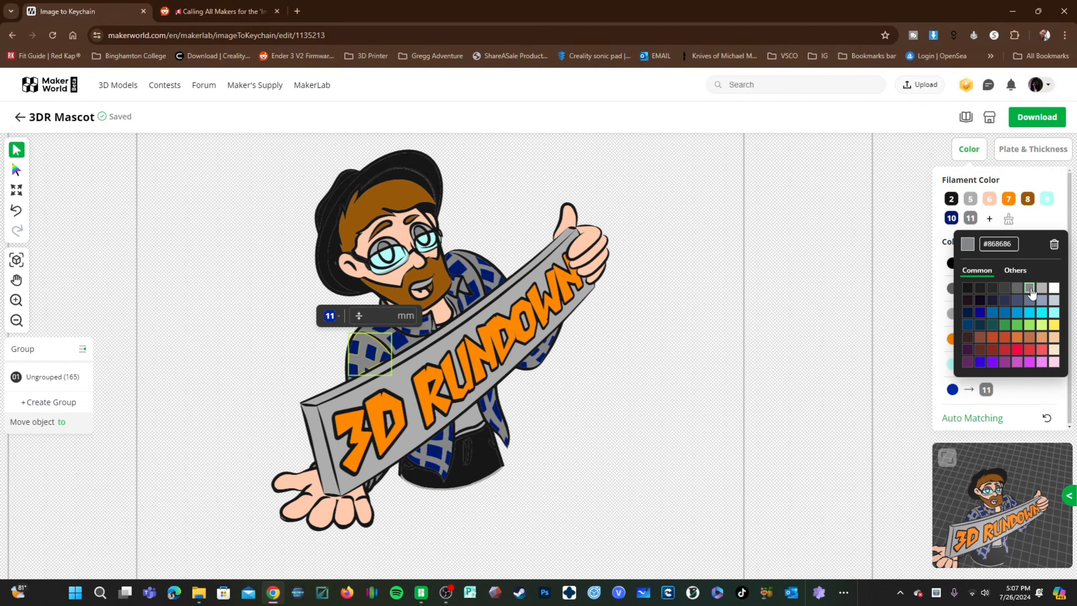
pyautogui.click(748, 479)
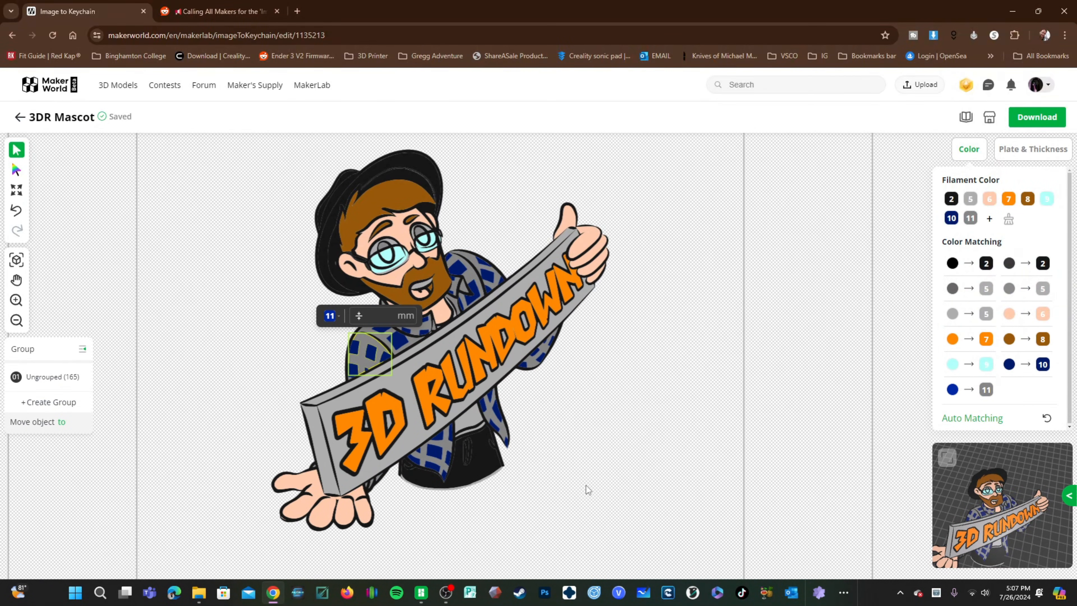
# Step: Change filament 10 to a near-black color
pyautogui.click(461, 273)
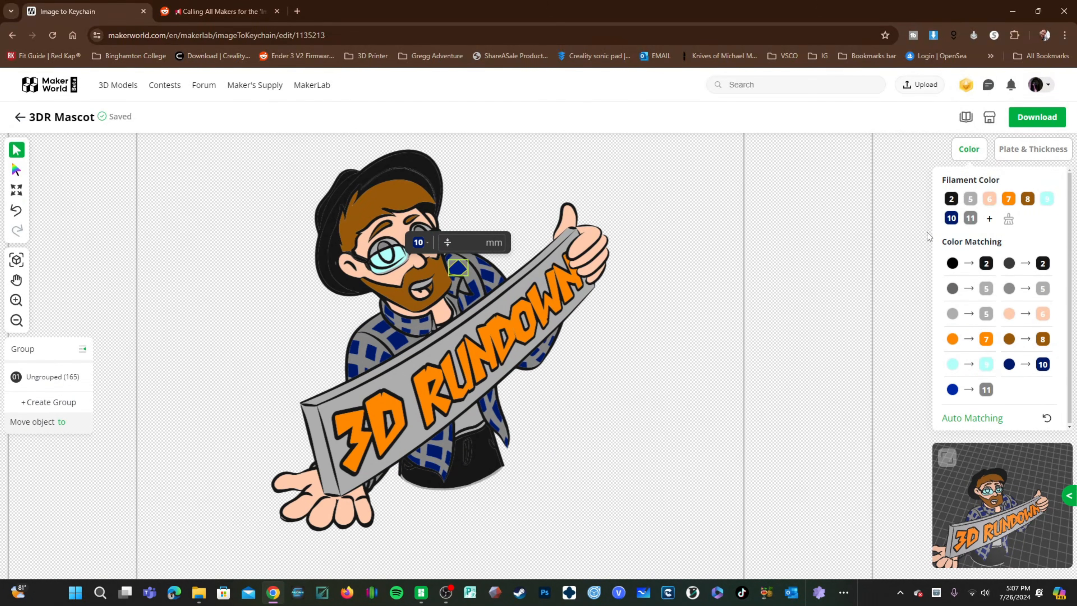
pyautogui.click(951, 218)
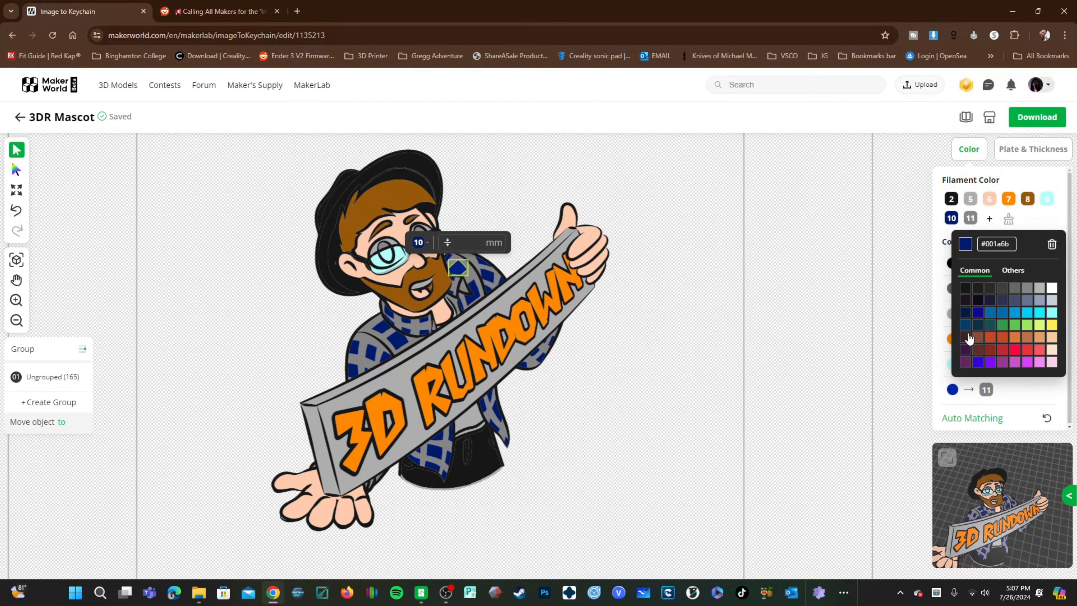
pyautogui.click(965, 288)
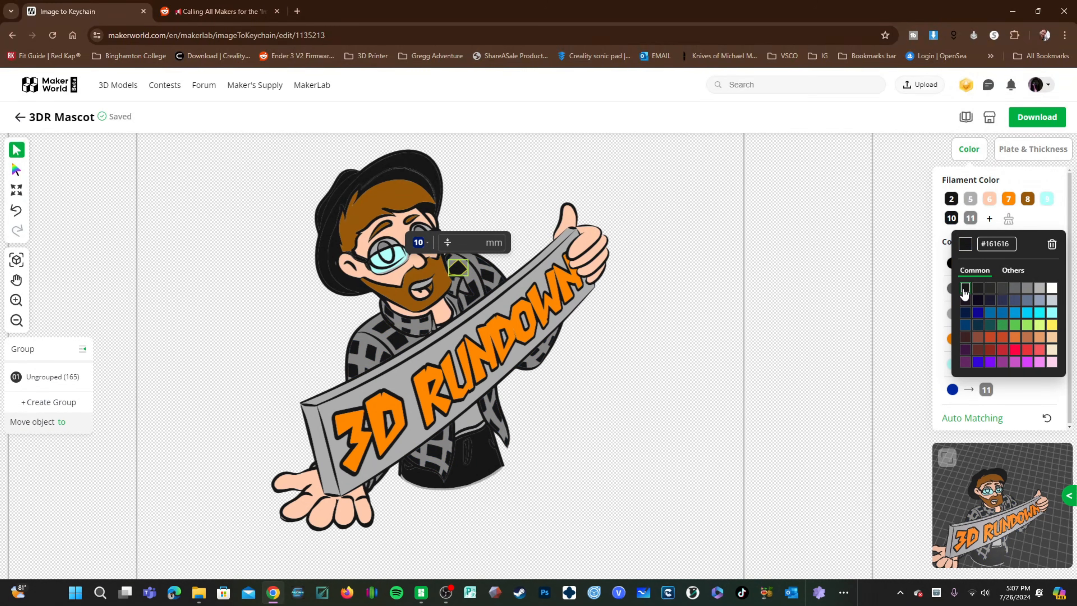
pyautogui.click(681, 399)
pyautogui.click(242, 371)
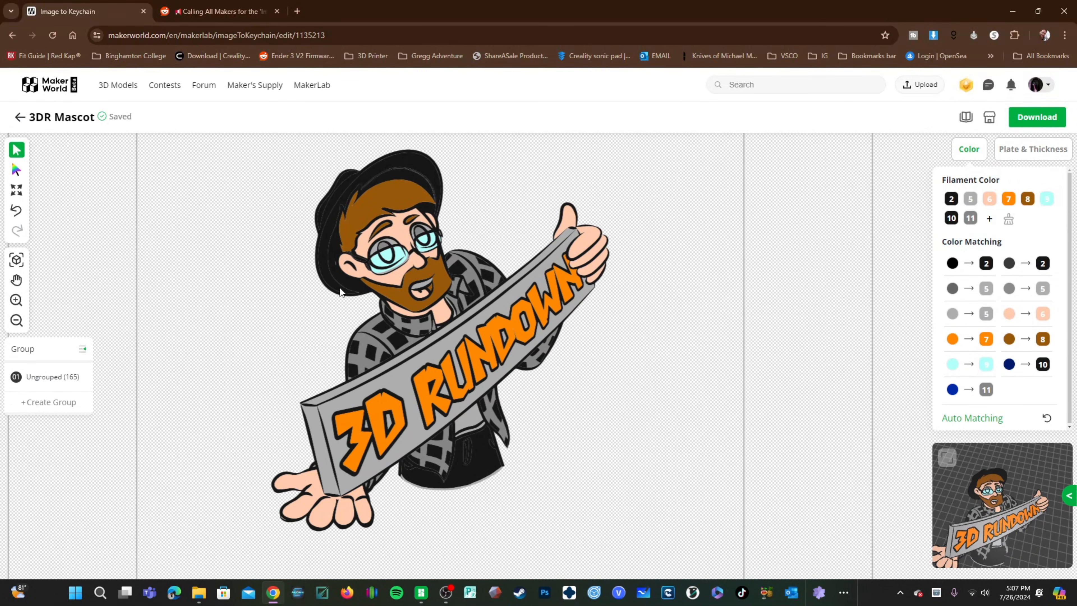
# Step: Select the eyeglass lens and add a new blue filament 12 (#0F0695)
pyautogui.click(384, 247)
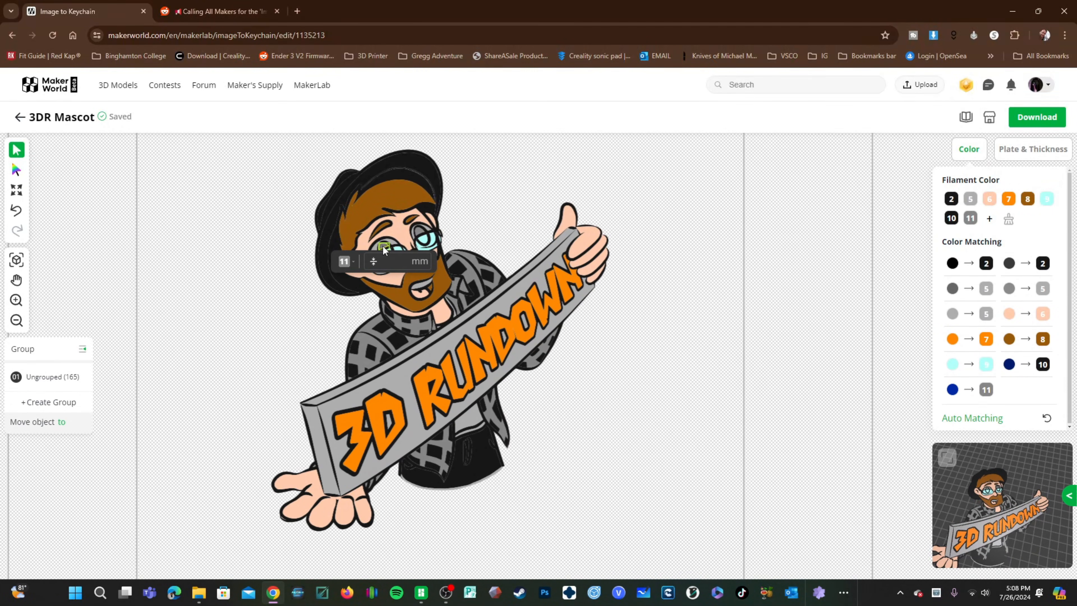
pyautogui.click(420, 233)
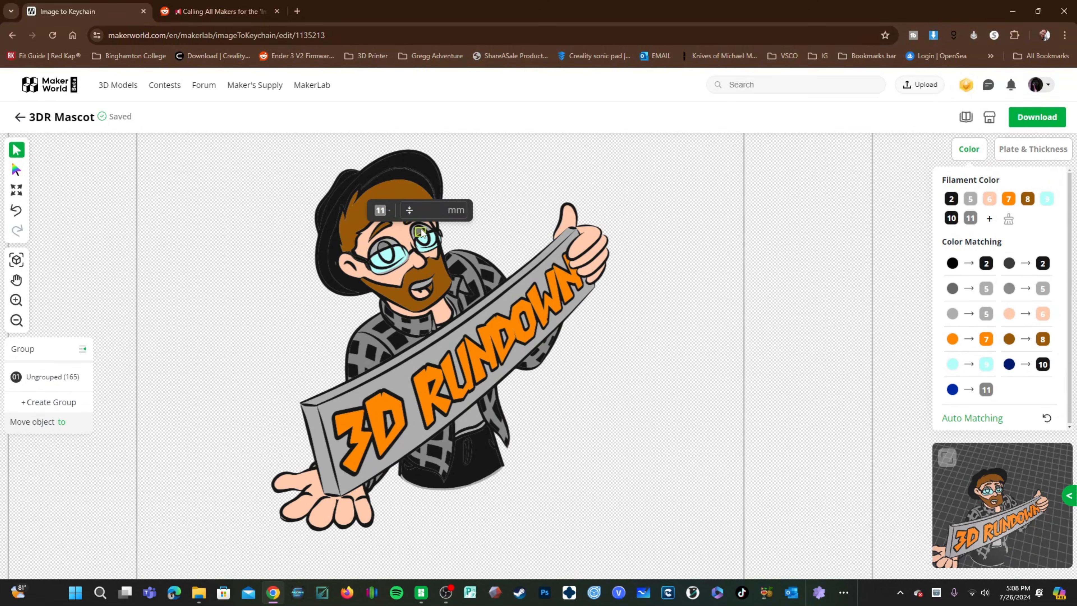
pyautogui.click(385, 251)
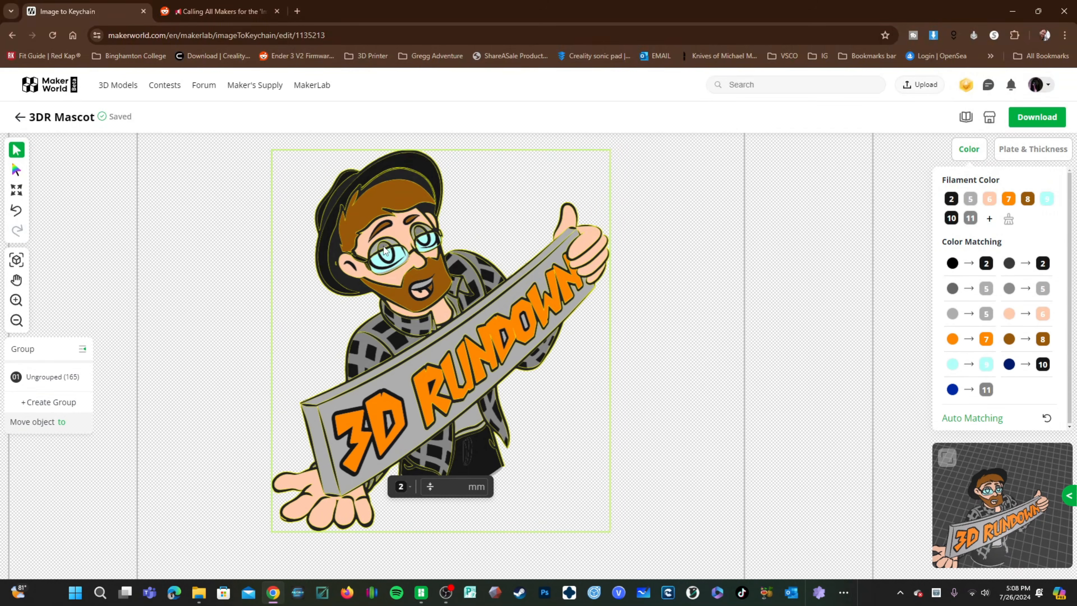
pyautogui.click(384, 251)
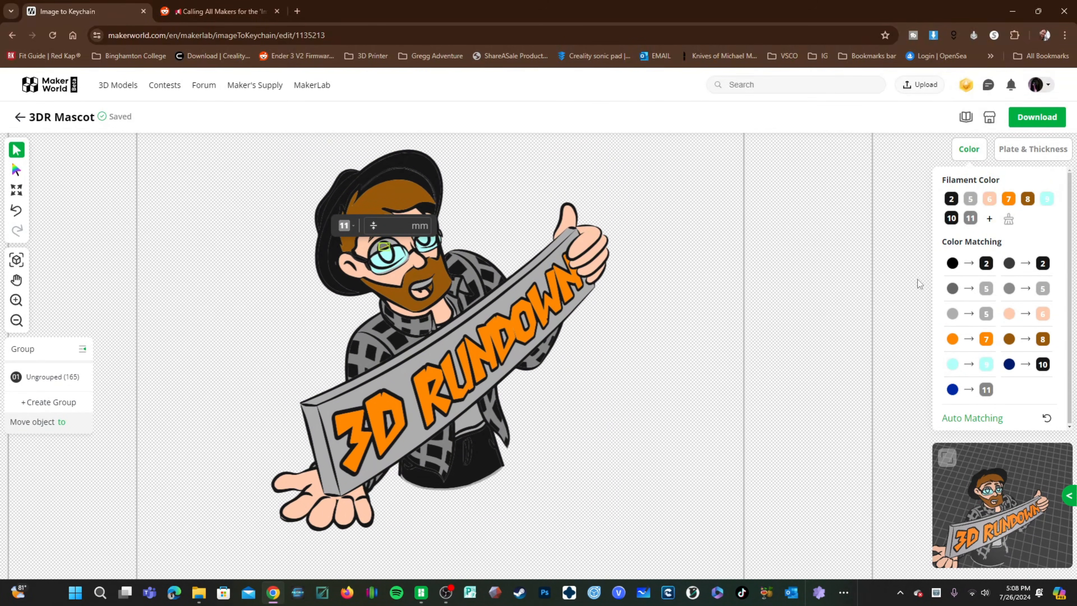
pyautogui.click(989, 221)
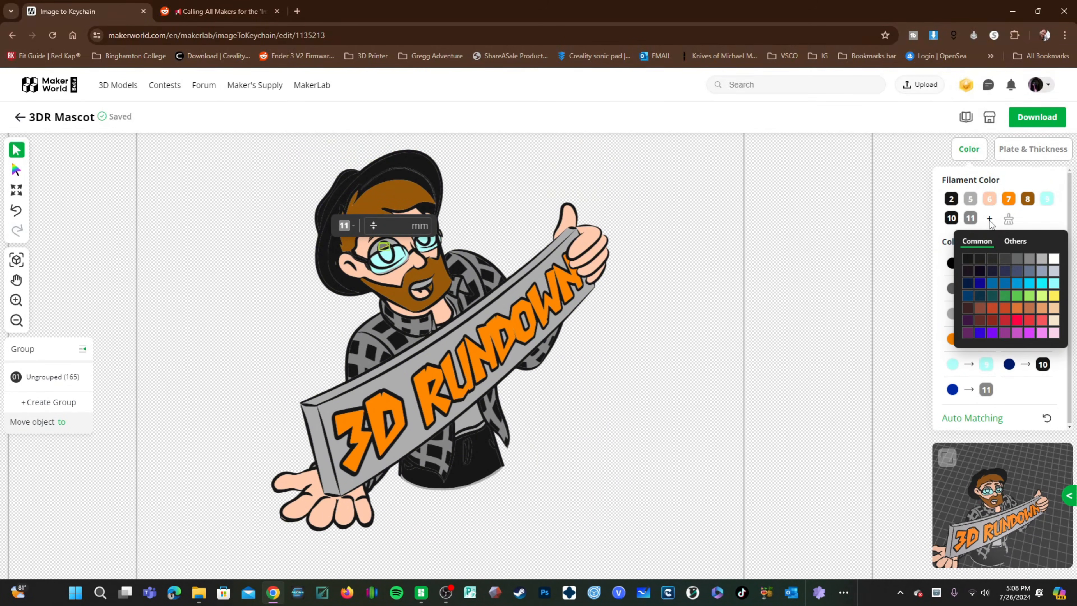
pyautogui.click(980, 283)
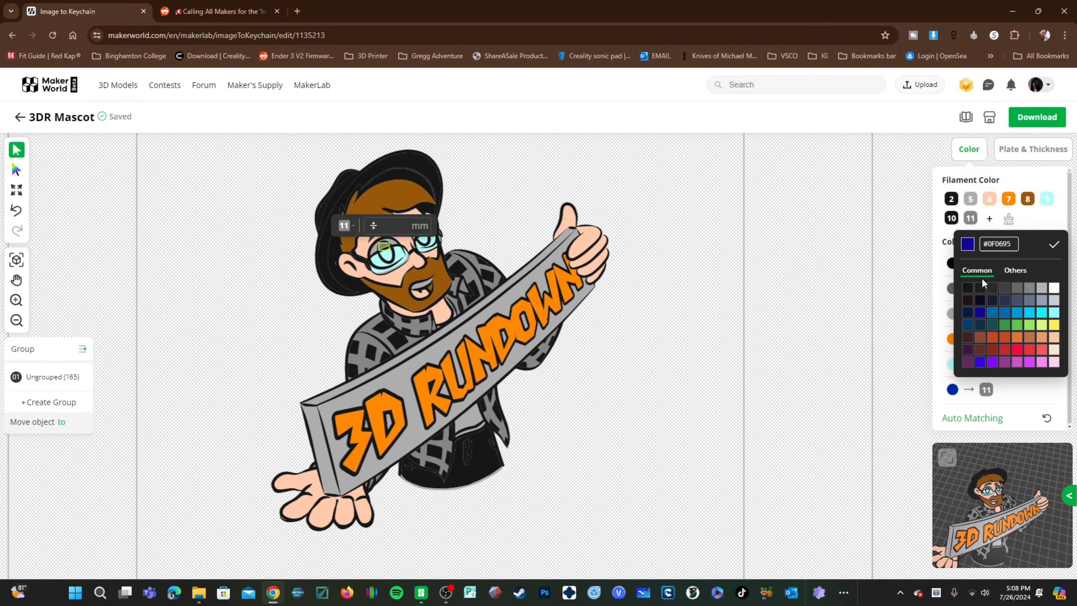
pyautogui.click(1053, 244)
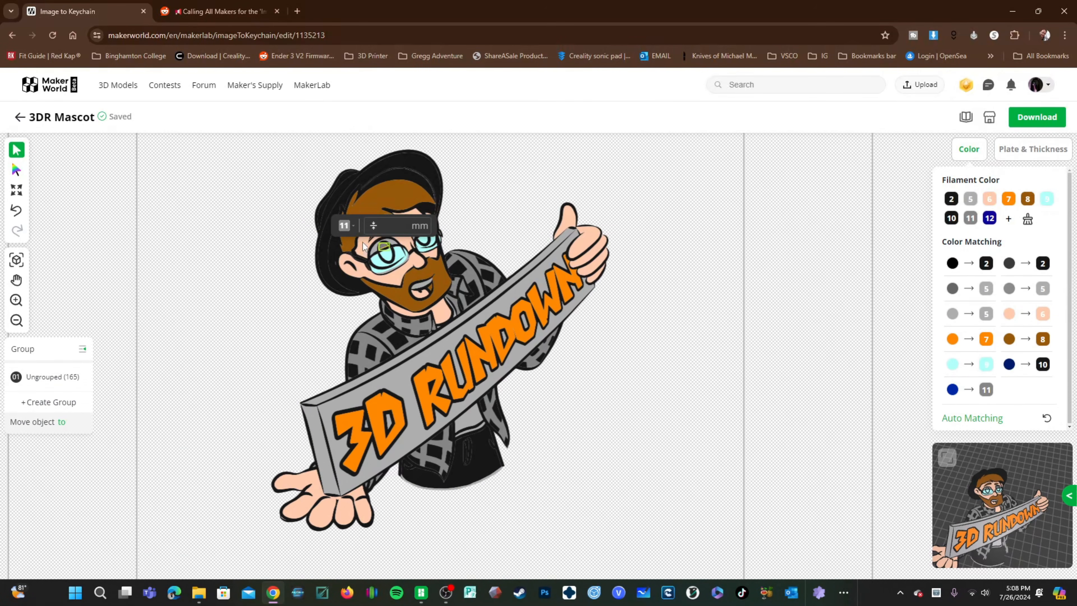
# Step: Assign both eyeglass lenses to filament 12
pyautogui.click(354, 233)
pyautogui.click(336, 270)
pyautogui.click(268, 325)
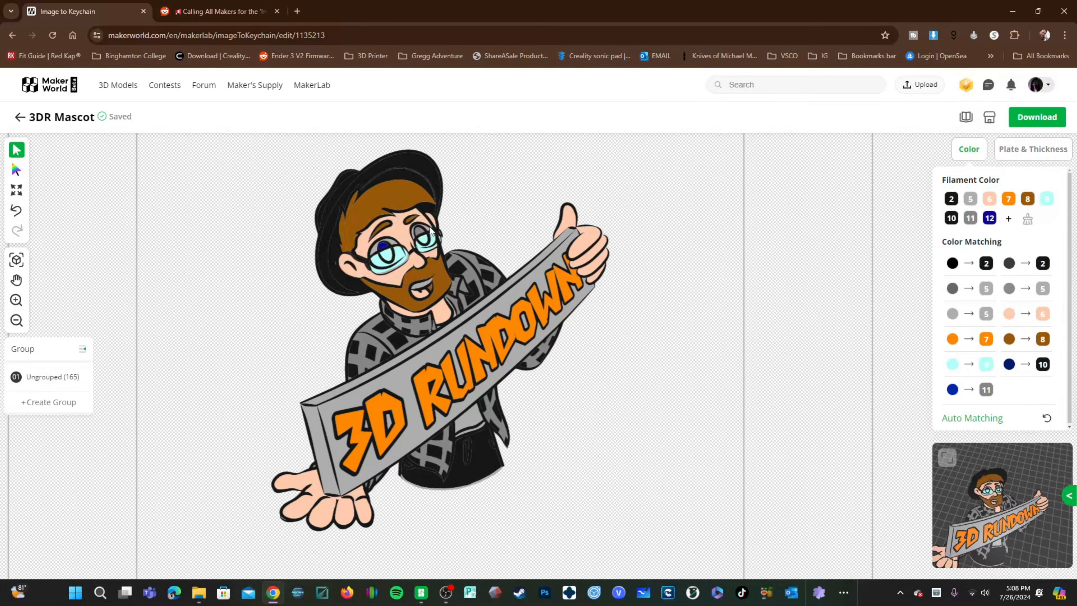
pyautogui.click(418, 235)
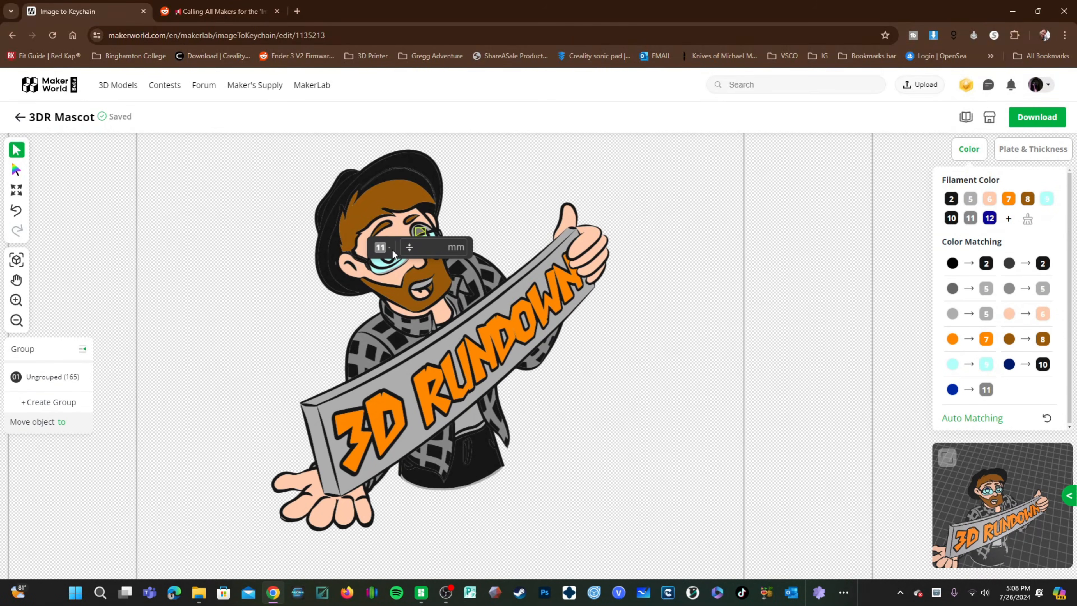
pyautogui.click(390, 250)
pyautogui.click(372, 289)
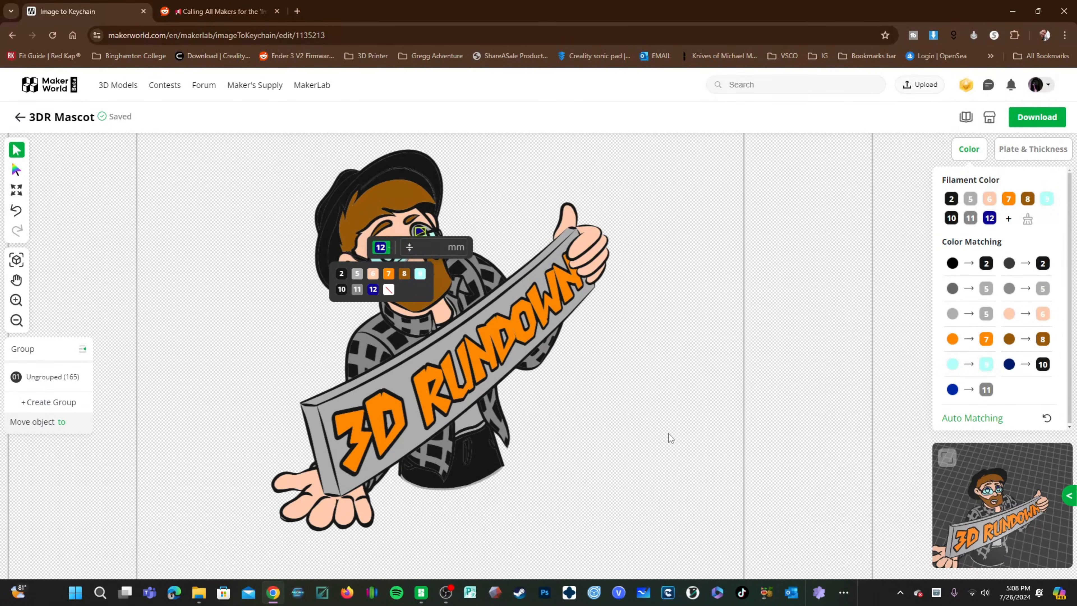
pyautogui.click(671, 437)
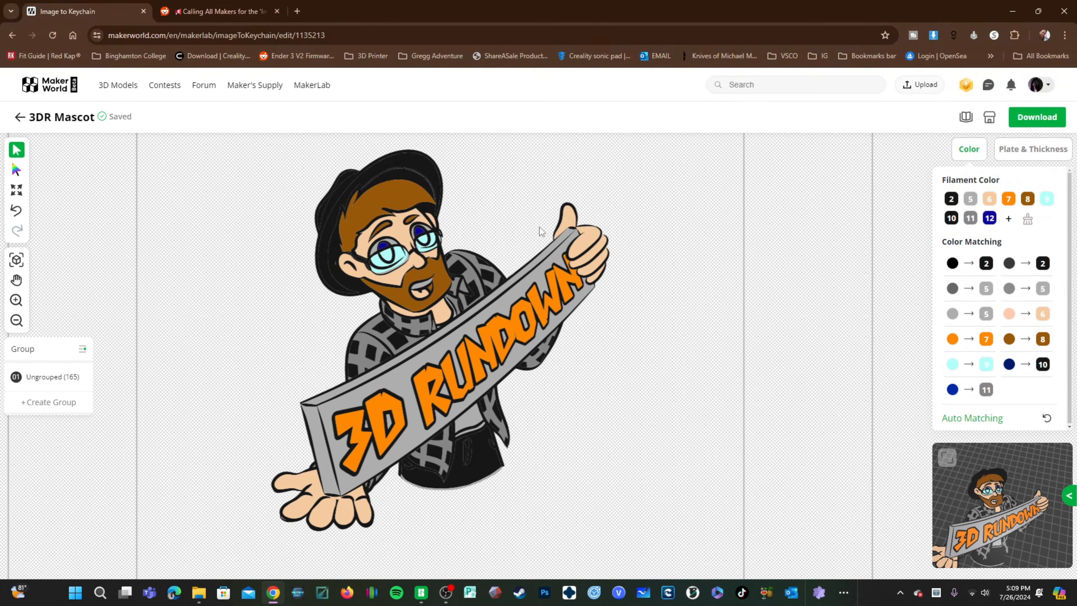
# Step: Add a red filament 13 (#FF0443) and assign it to the mascot's tongue
pyautogui.click(415, 293)
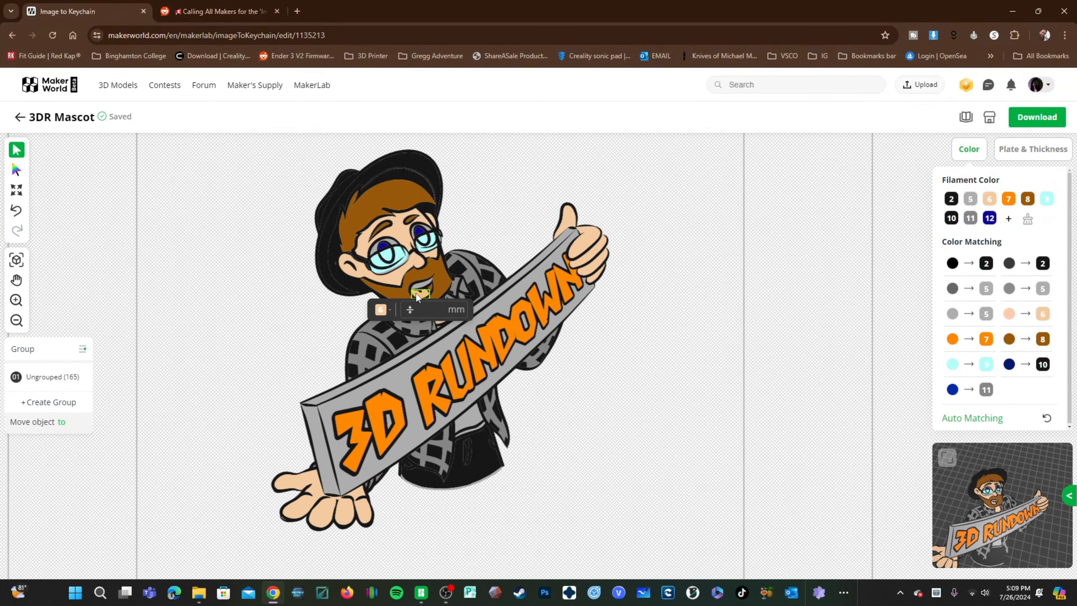
pyautogui.click(1008, 219)
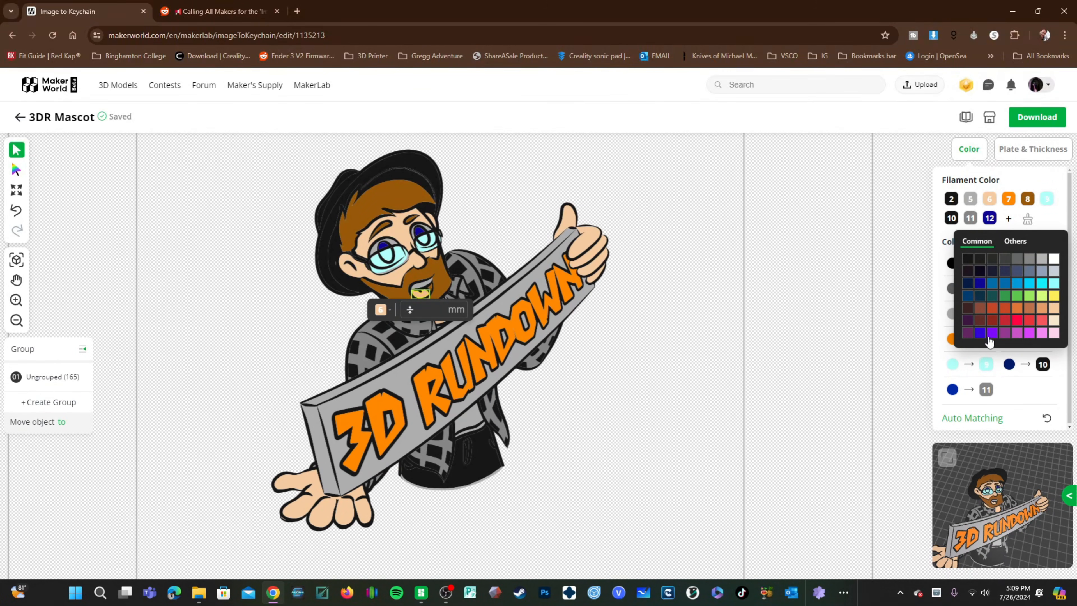
pyautogui.click(1019, 323)
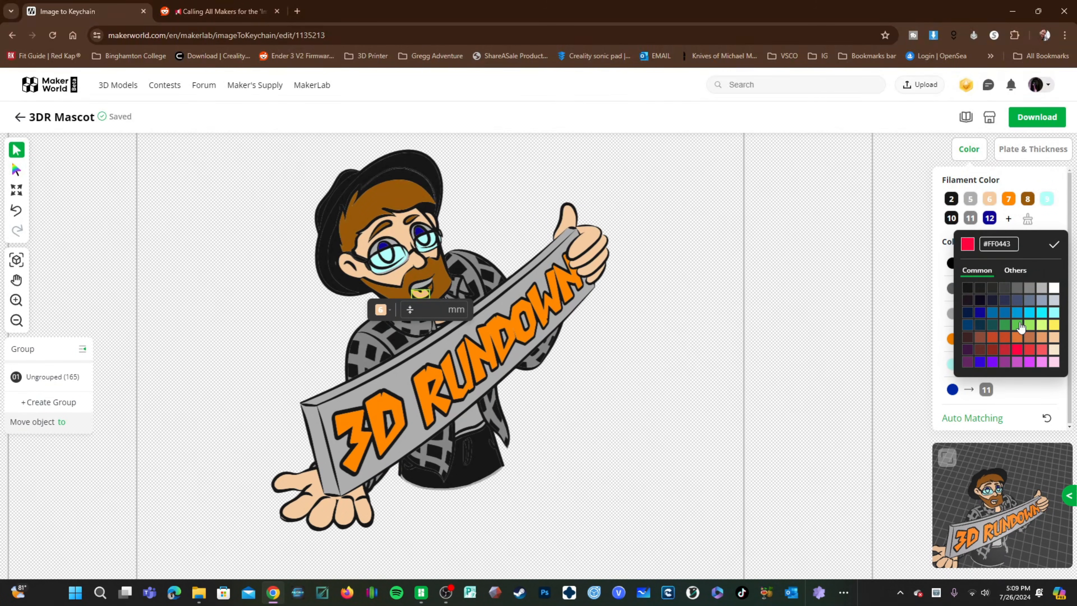
pyautogui.click(1053, 245)
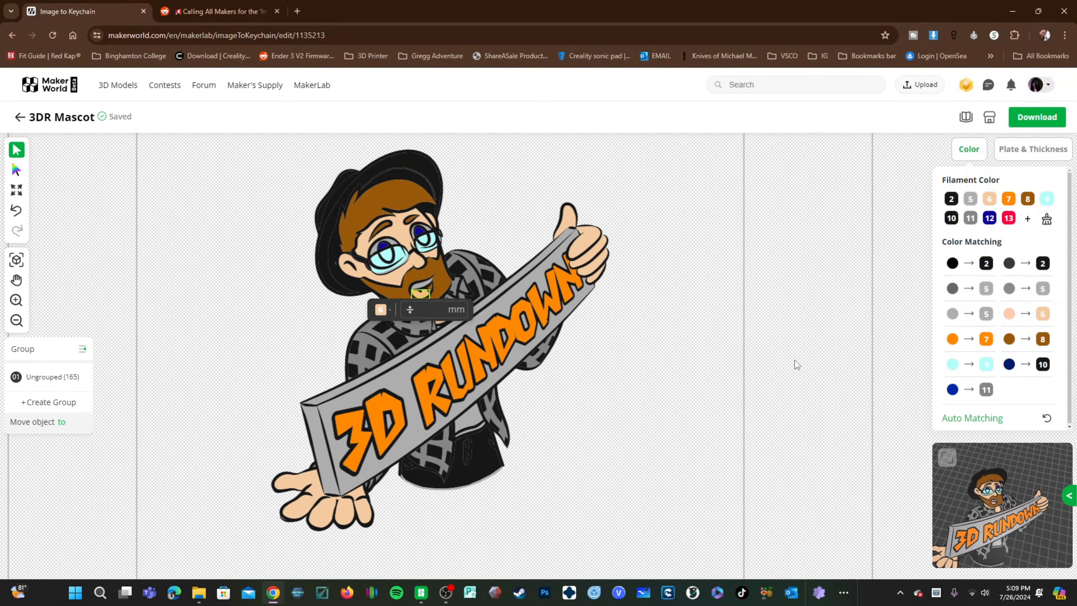
pyautogui.click(380, 309)
pyautogui.click(390, 351)
pyautogui.click(649, 427)
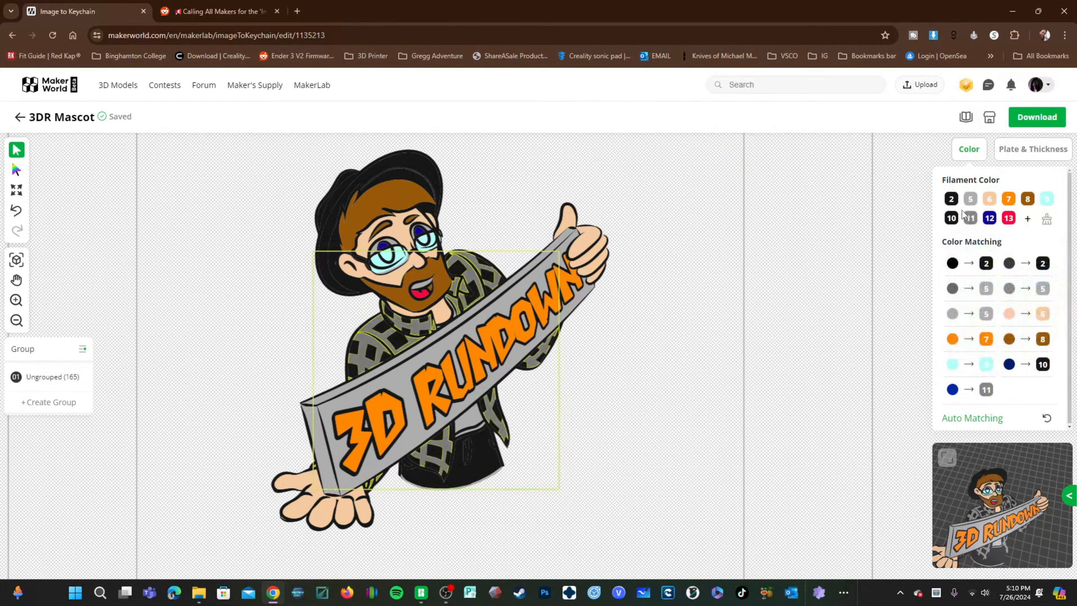
# Step: Delete filament 11 from the filament palette
pyautogui.click(970, 219)
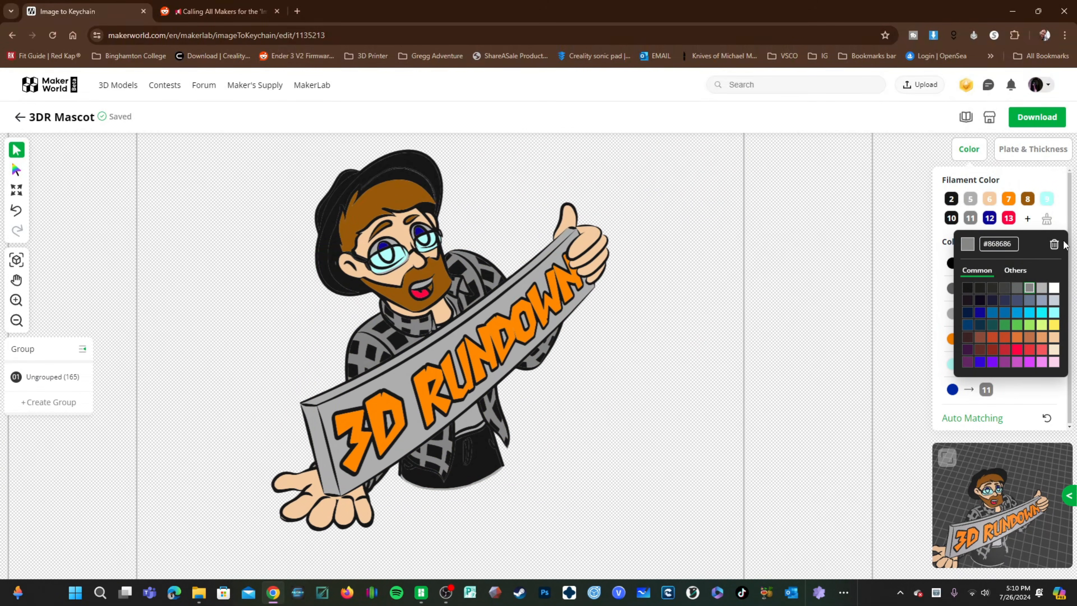
pyautogui.click(1054, 244)
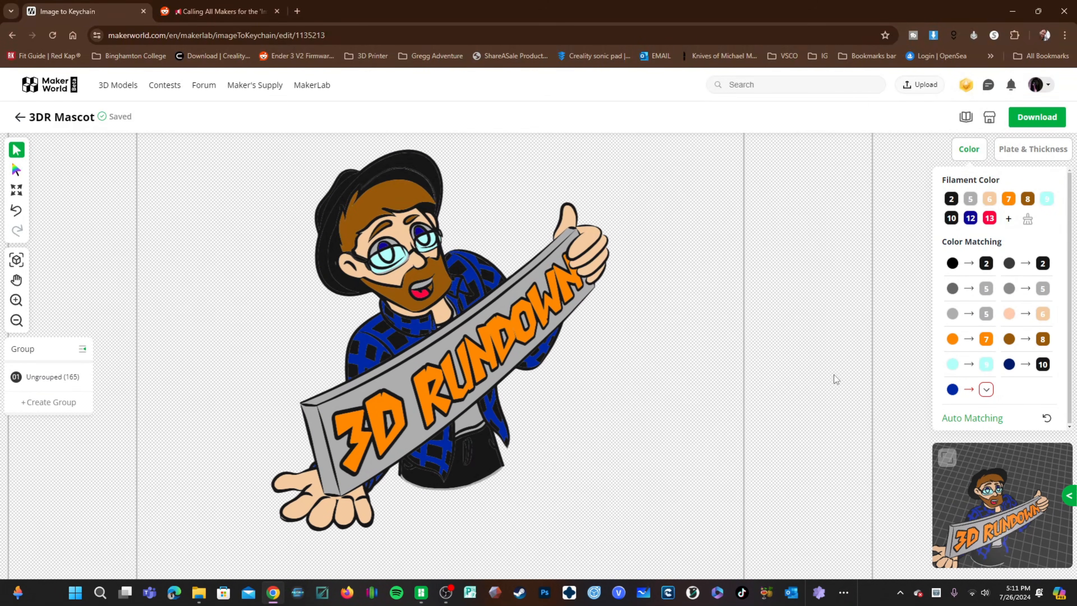
# Step: Reassign two shirt plaid pieces to gray filament 5
pyautogui.click(366, 338)
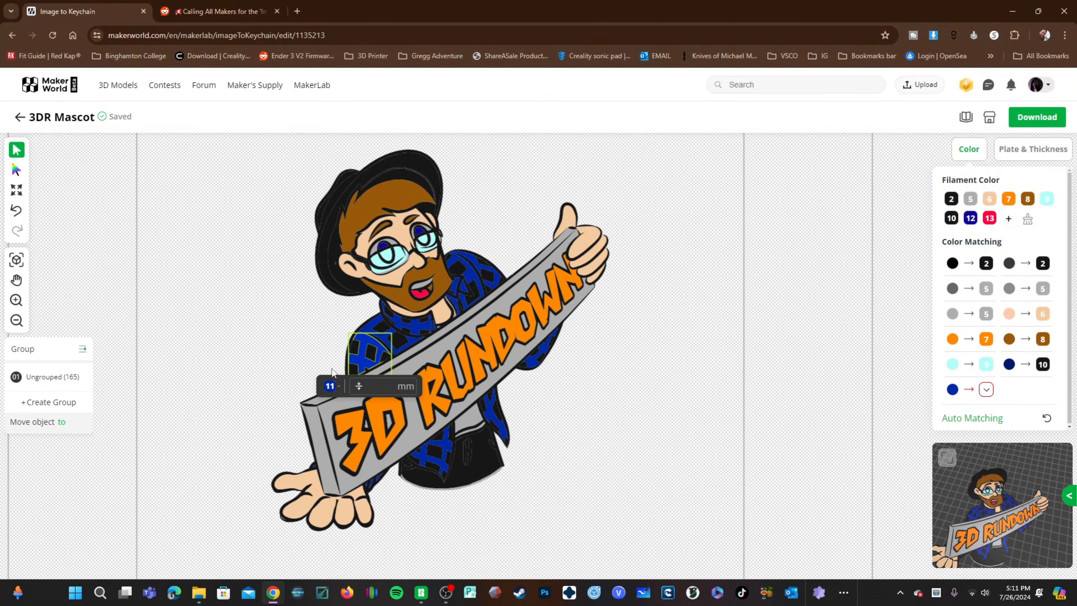
pyautogui.click(341, 387)
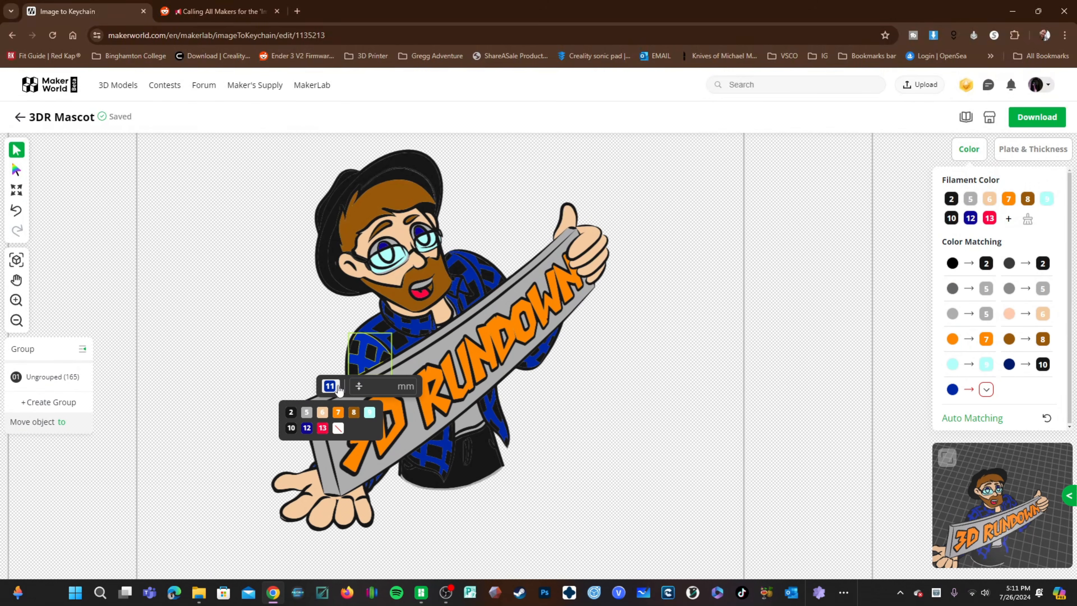
pyautogui.click(311, 419)
pyautogui.click(373, 333)
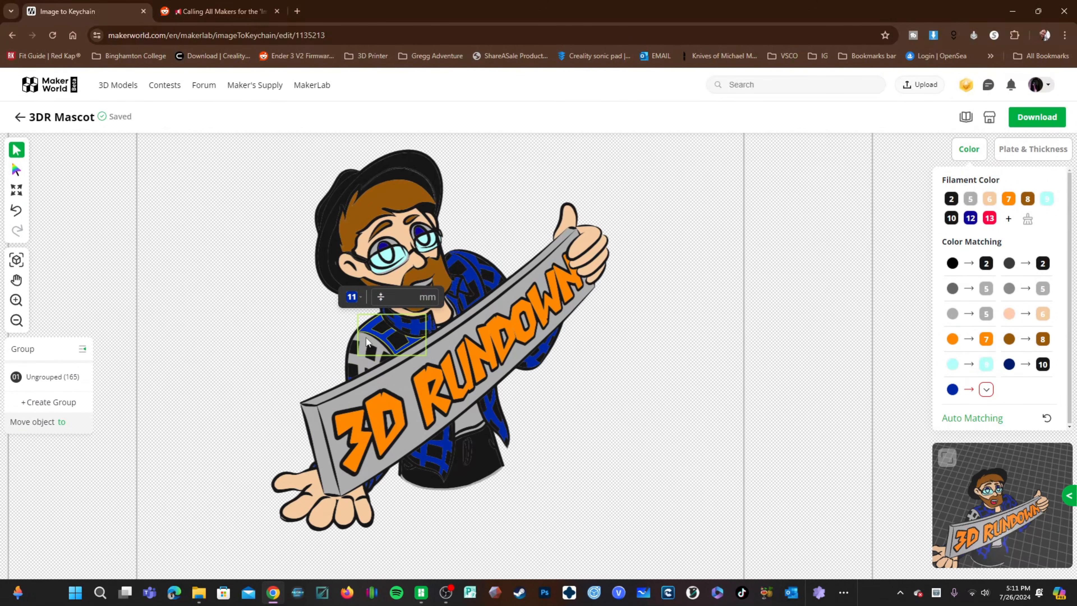
pyautogui.click(355, 299)
pyautogui.click(328, 323)
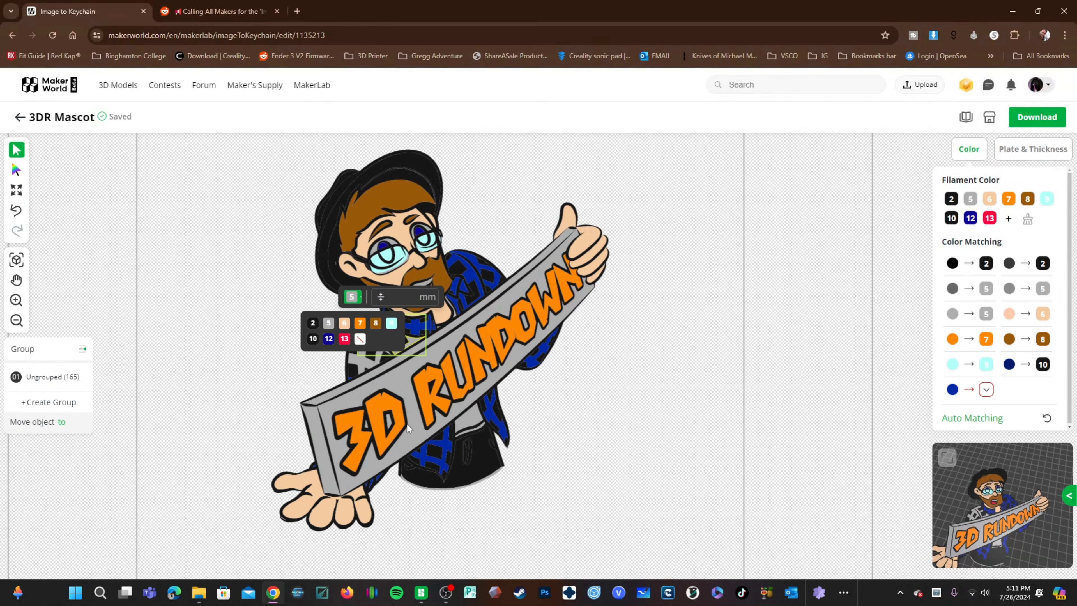
pyautogui.click(441, 469)
pyautogui.click(391, 408)
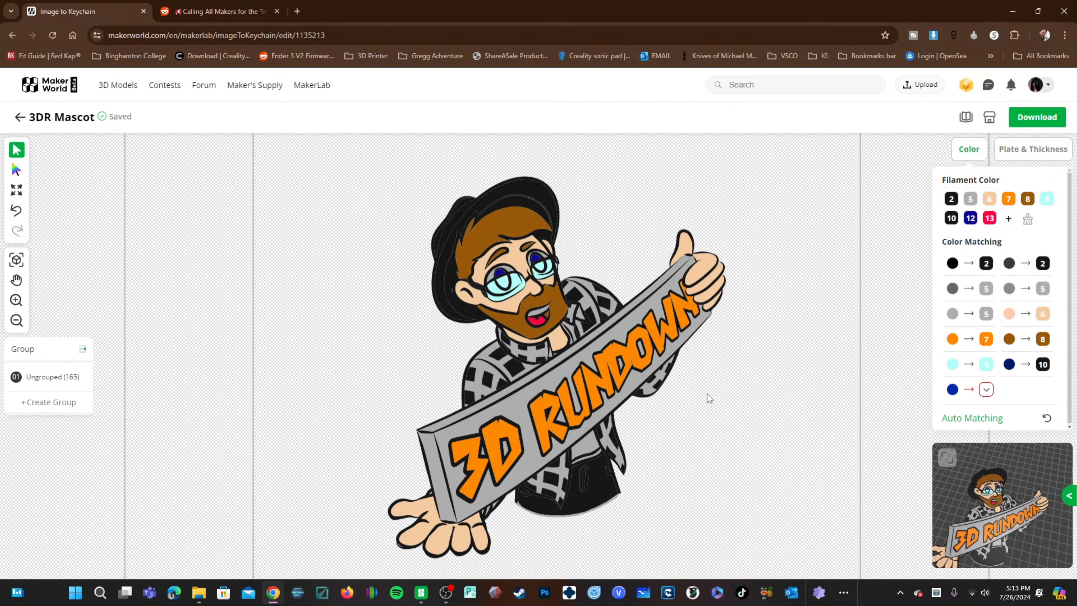
# Step: Undo the last change and delete filament 10 from the palette
pyautogui.hotkey('ctrl', 'z')
pyautogui.hotkey('ctrl', 'a')
pyautogui.click(951, 218)
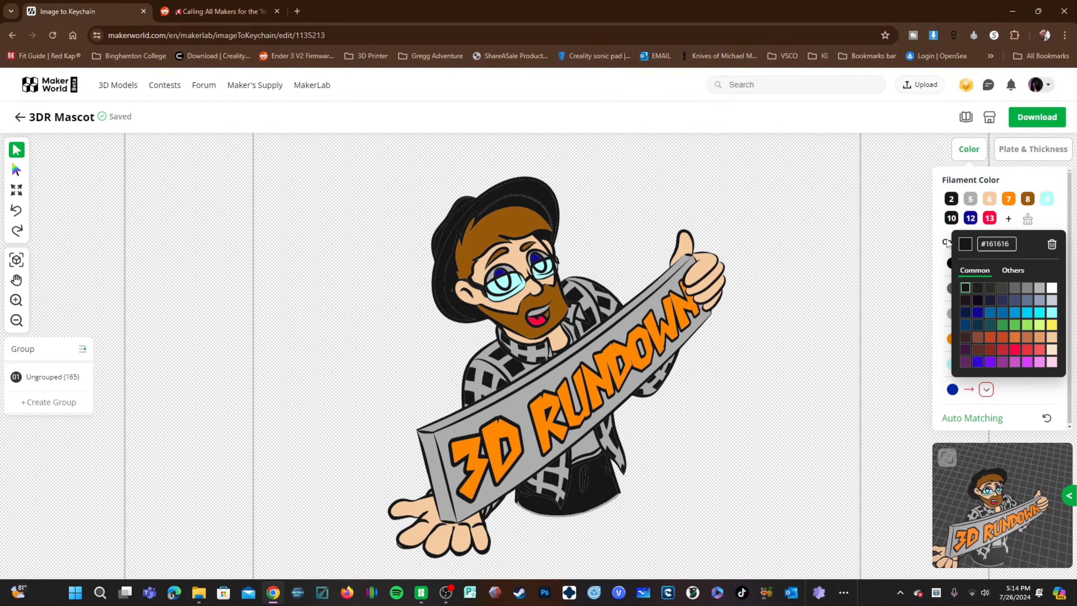
pyautogui.click(1052, 244)
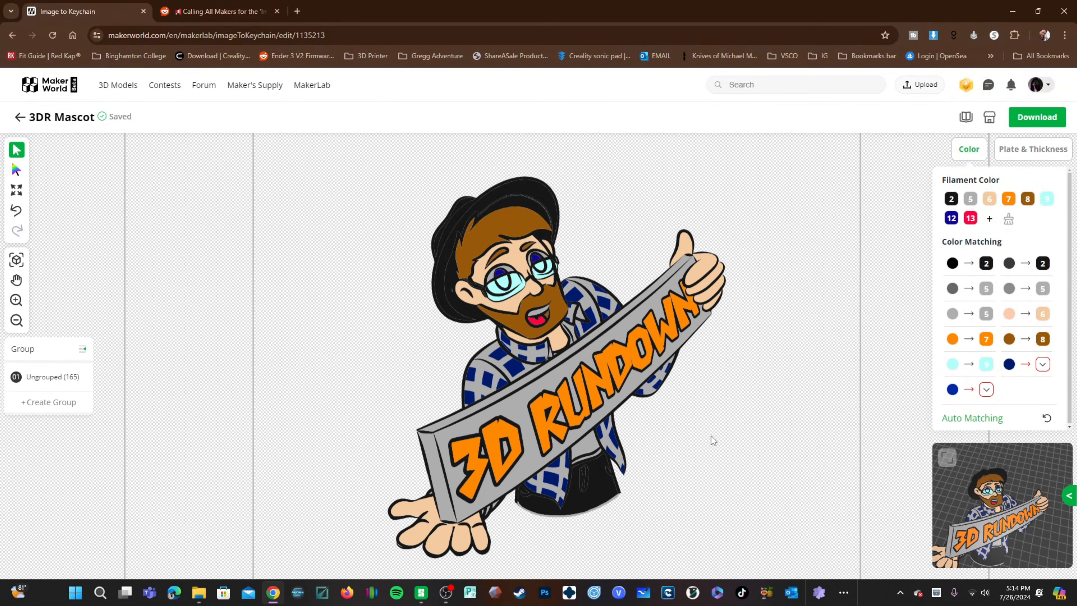
# Step: Check the shirt pieces and map the dark navy color to black filament 2
pyautogui.click(519, 371)
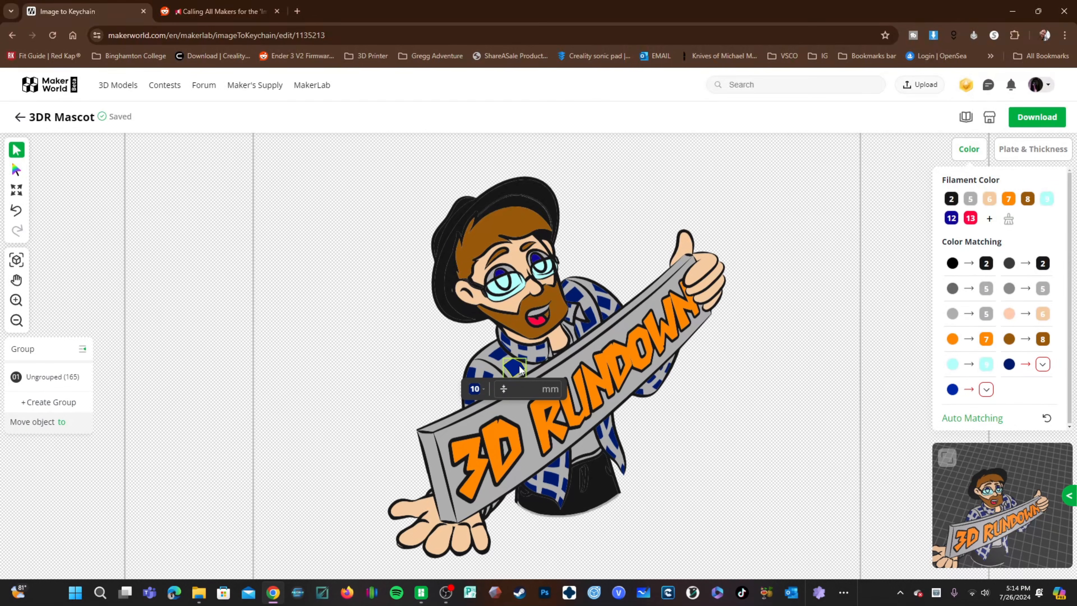
pyautogui.click(591, 321)
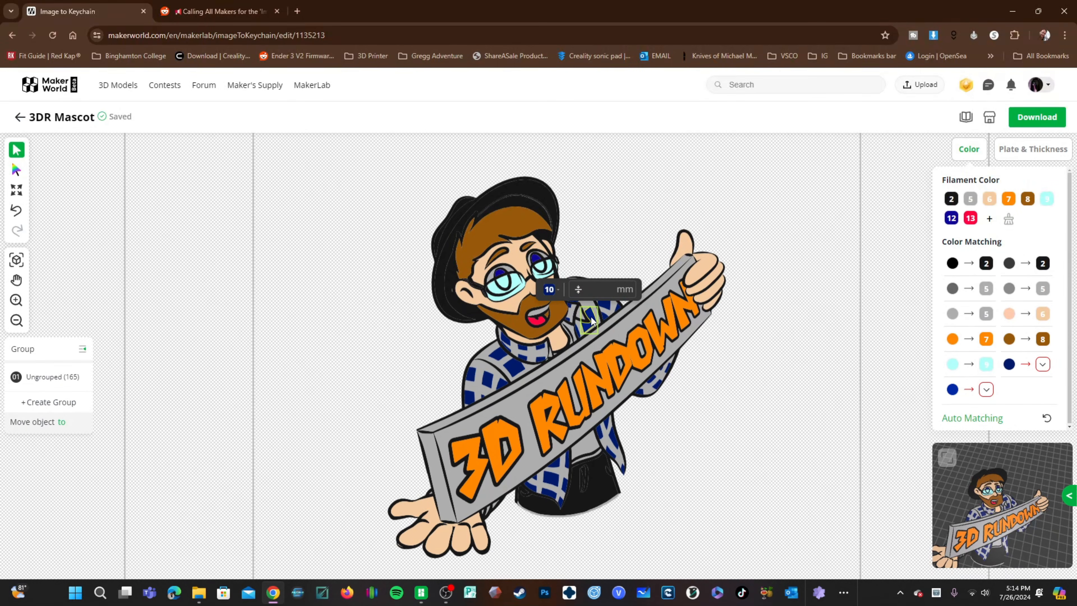
pyautogui.click(472, 376)
pyautogui.click(740, 414)
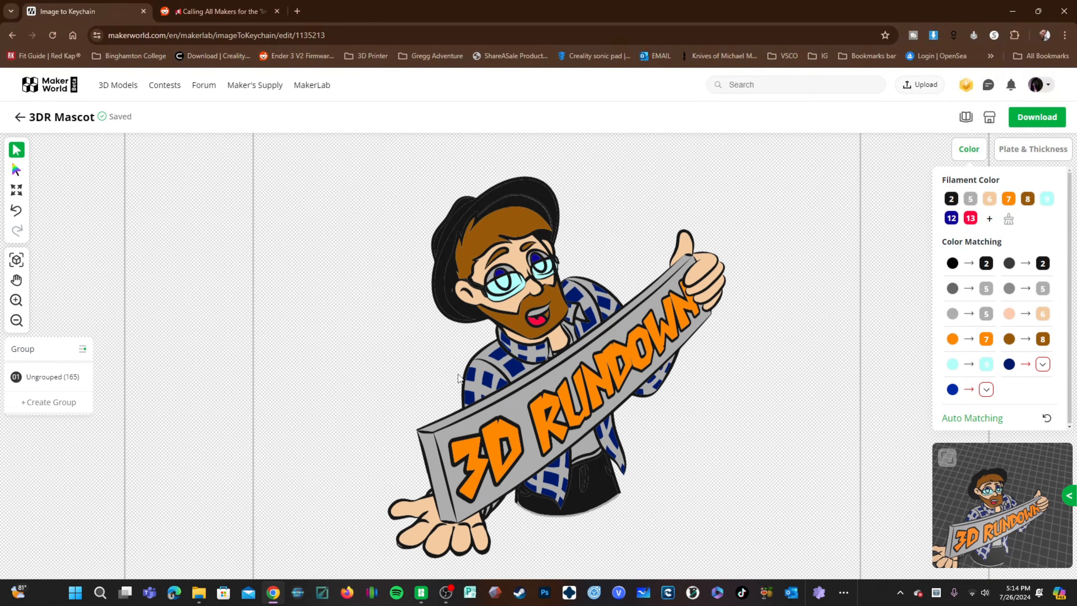
pyautogui.click(510, 370)
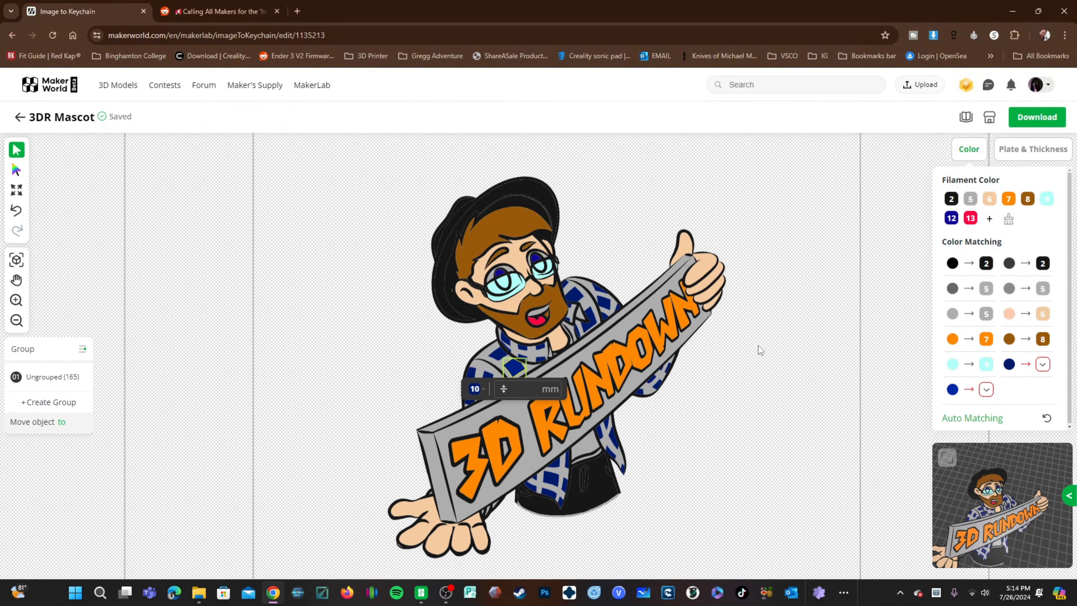
pyautogui.click(747, 361)
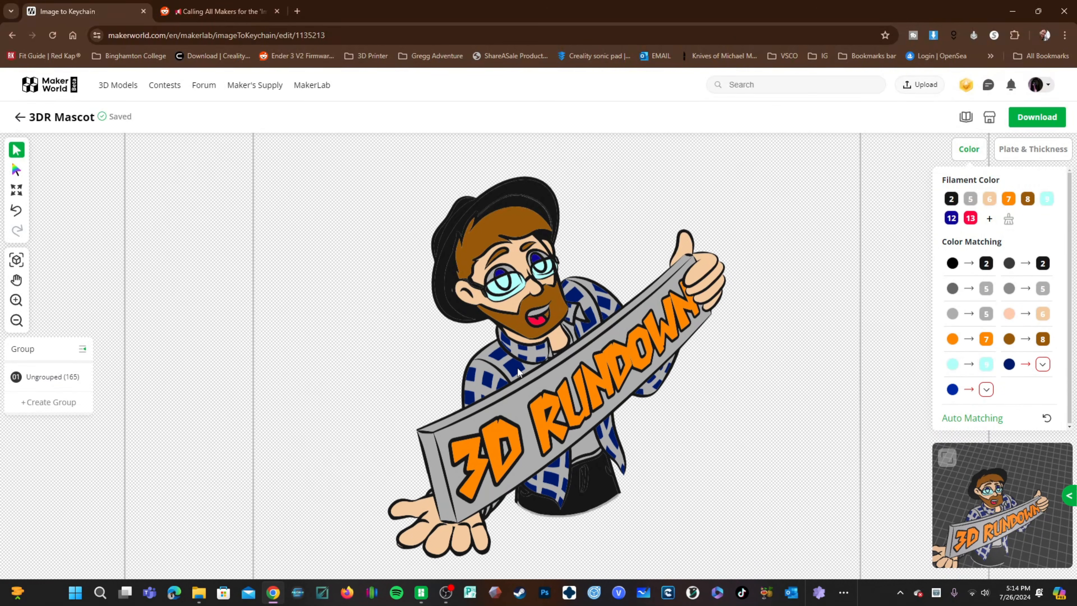
pyautogui.click(1010, 365)
pyautogui.moveTo(1043, 365)
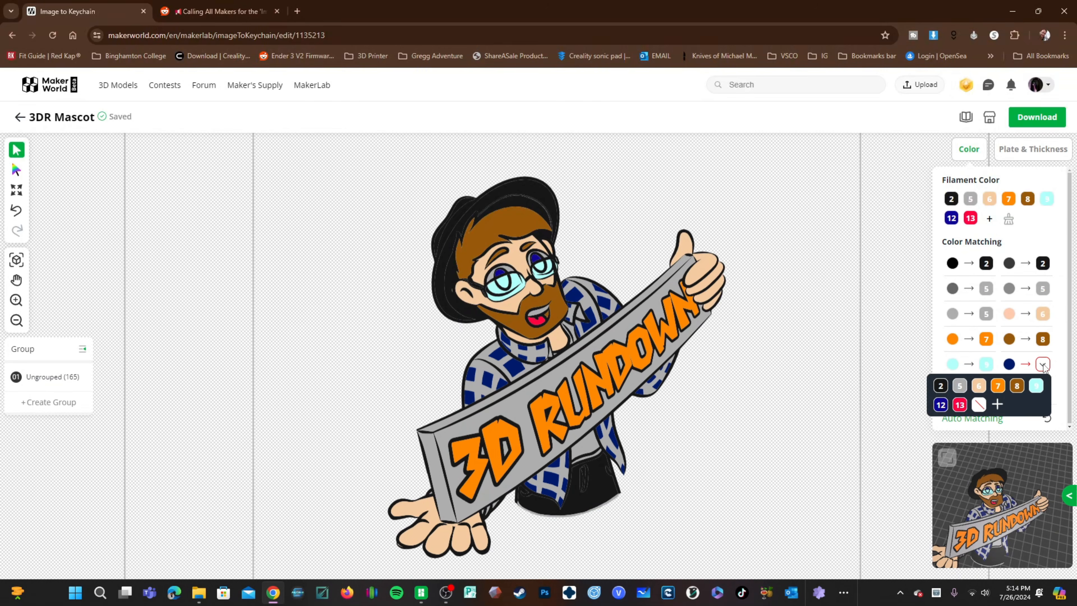
pyautogui.click(940, 386)
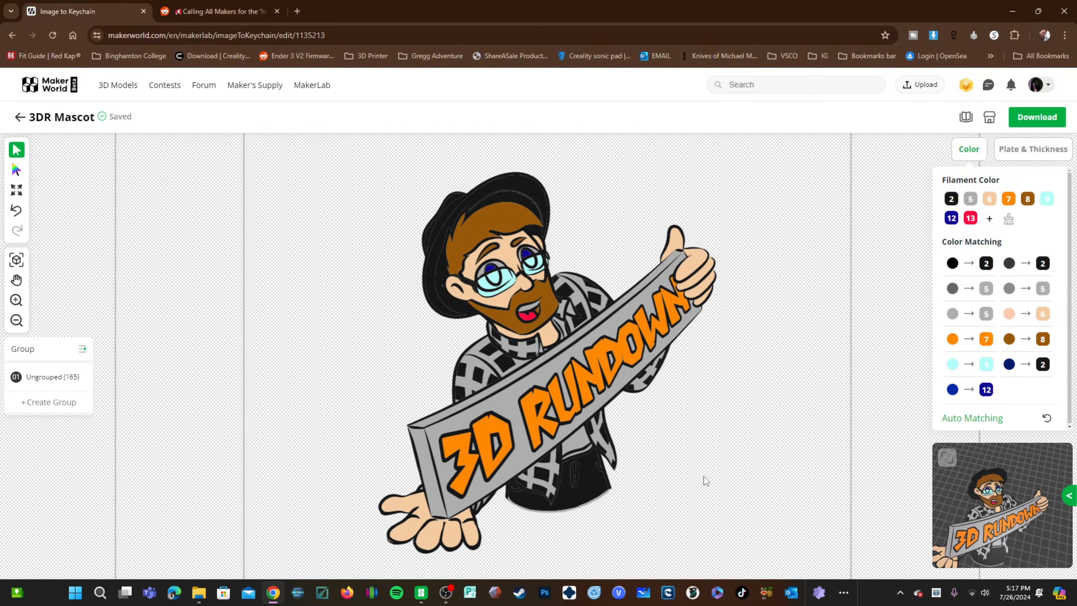
# Step: Download the keychain make as a 3MF file
pyautogui.click(1045, 120)
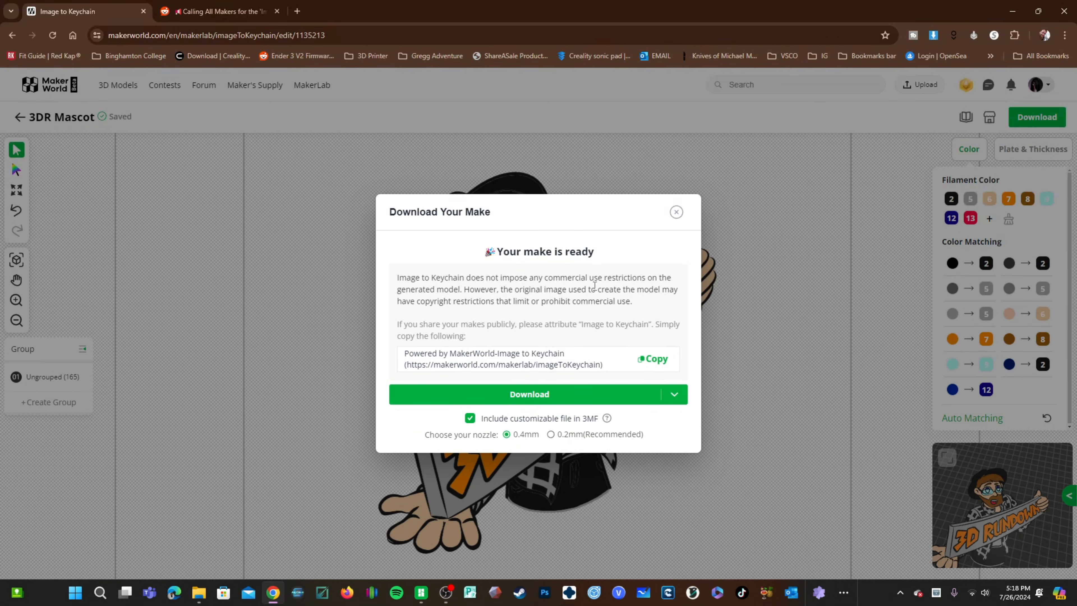
pyautogui.moveTo(530, 396)
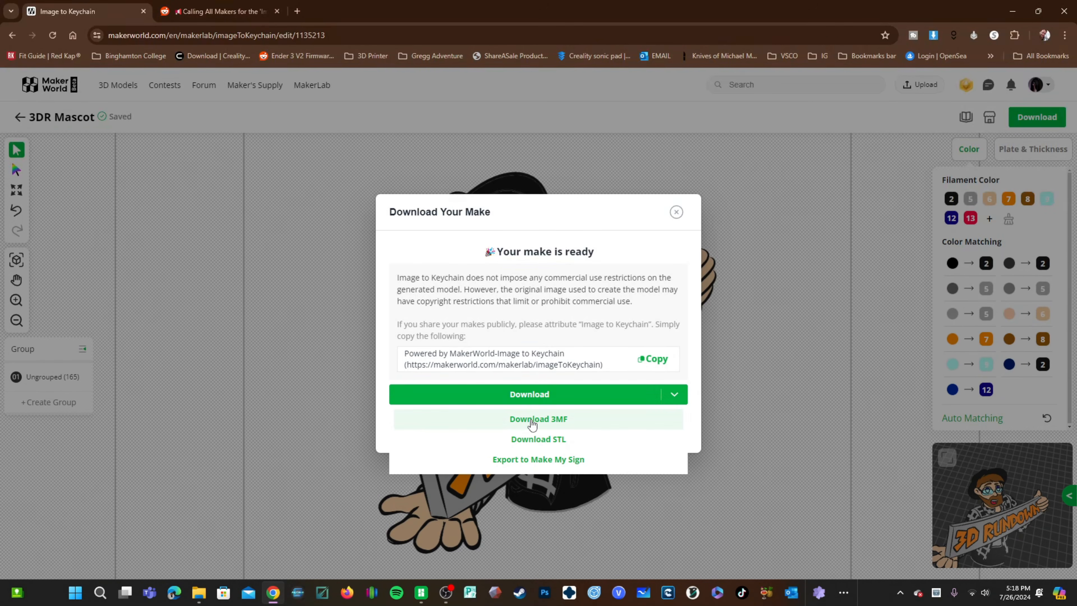
pyautogui.click(532, 419)
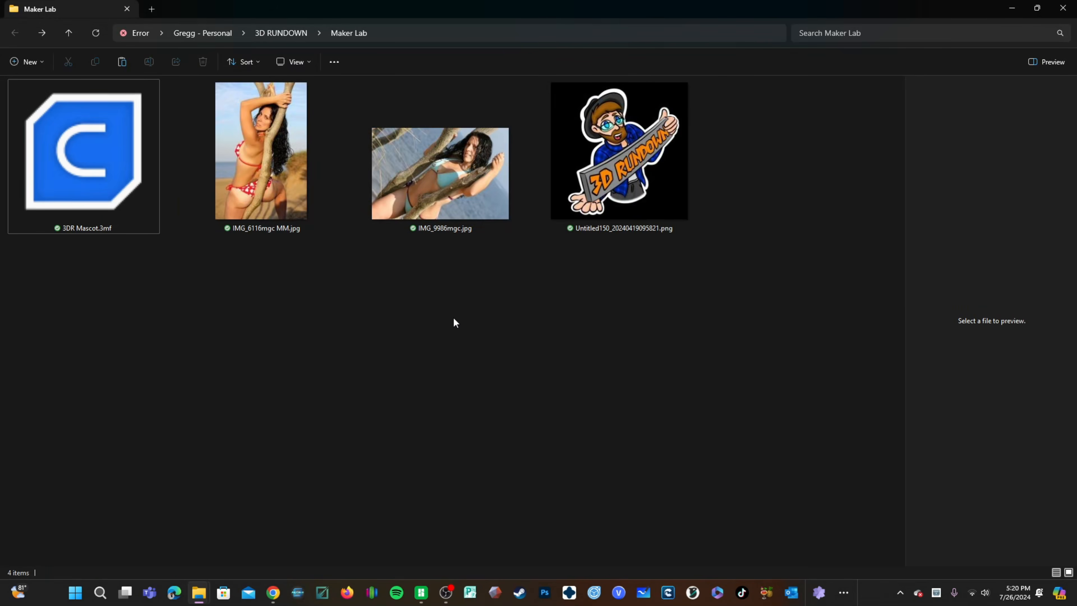
# Step: Switch to Bambu Studio, start a new project and load the downloaded 3DR Mascot.3mf
pyautogui.click(101, 180)
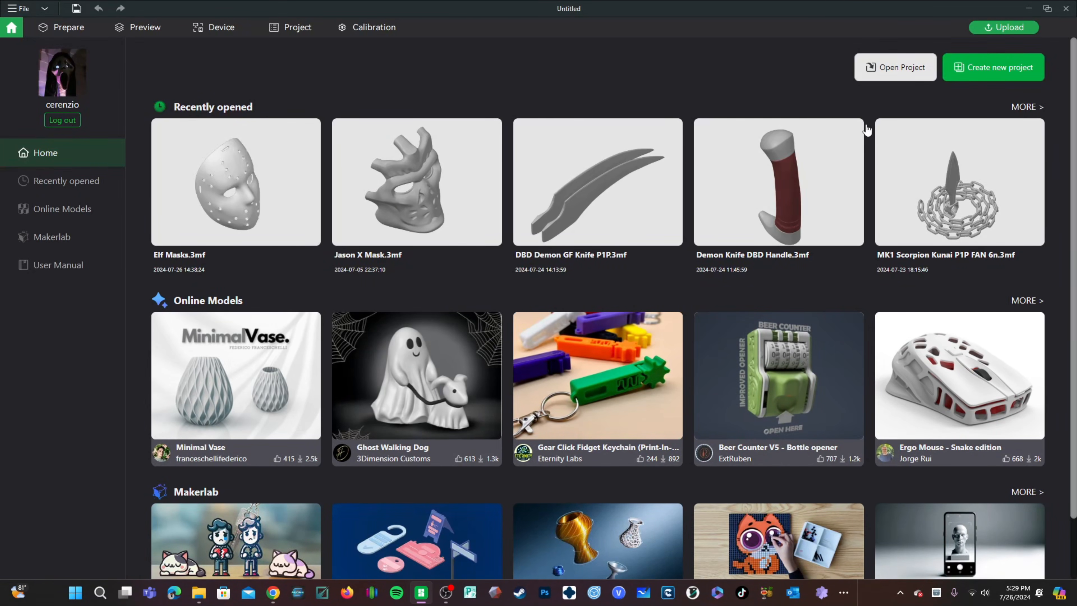
pyautogui.click(998, 70)
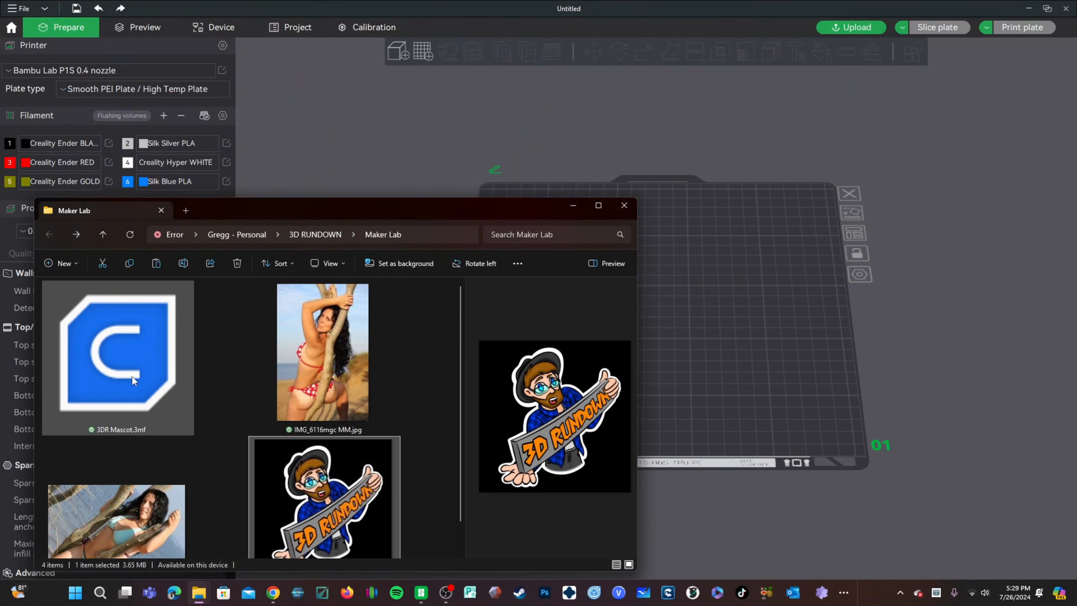
pyautogui.hotkey('alt', 'Tab')
pyautogui.moveTo(130, 377); pyautogui.dragTo(761, 364)
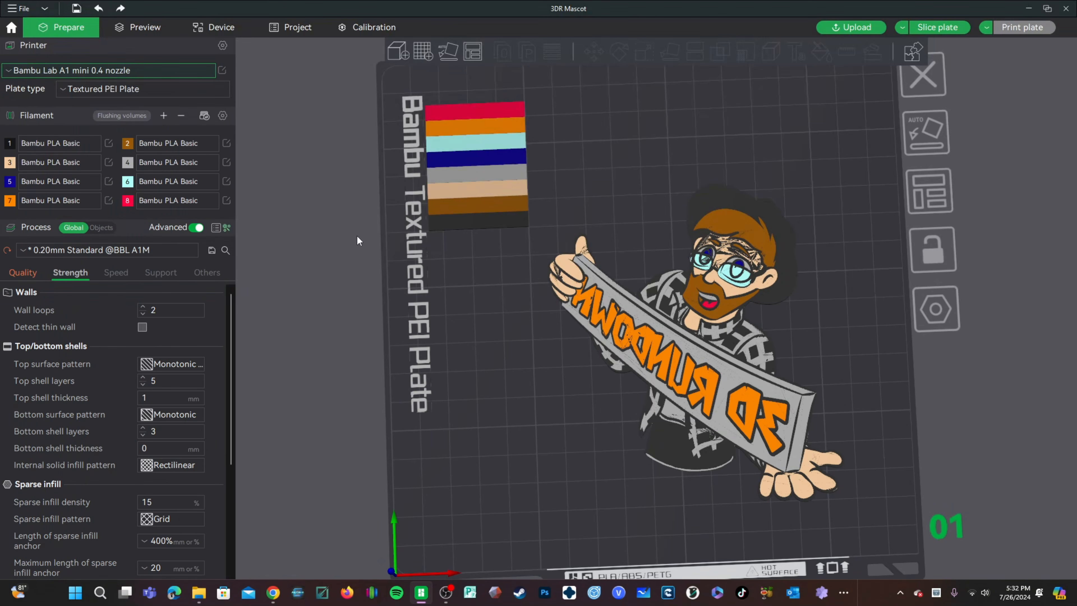
# Step: Change the printer to Bambu Lab P1S 0.4 nozzle, keeping the modified process values
pyautogui.click(43, 69)
pyautogui.scroll(-2, 107, 237)
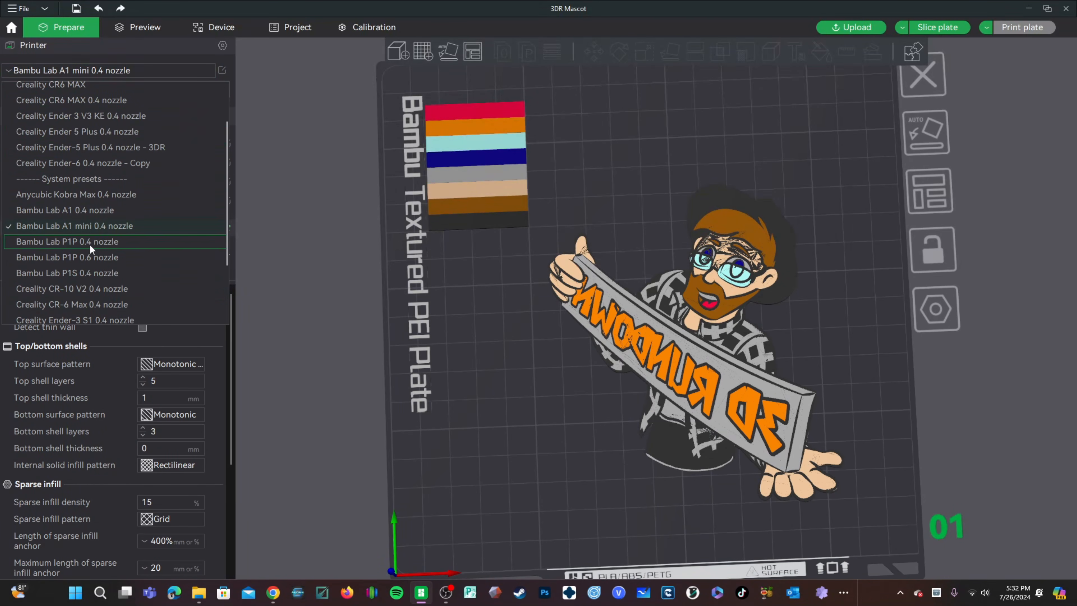
pyautogui.click(81, 274)
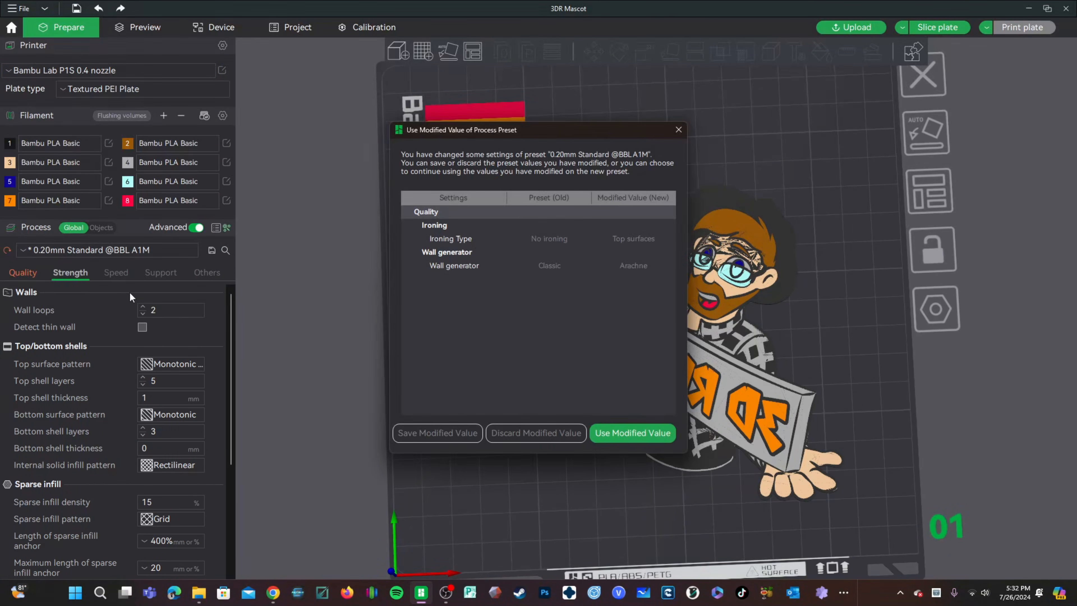
pyautogui.click(631, 433)
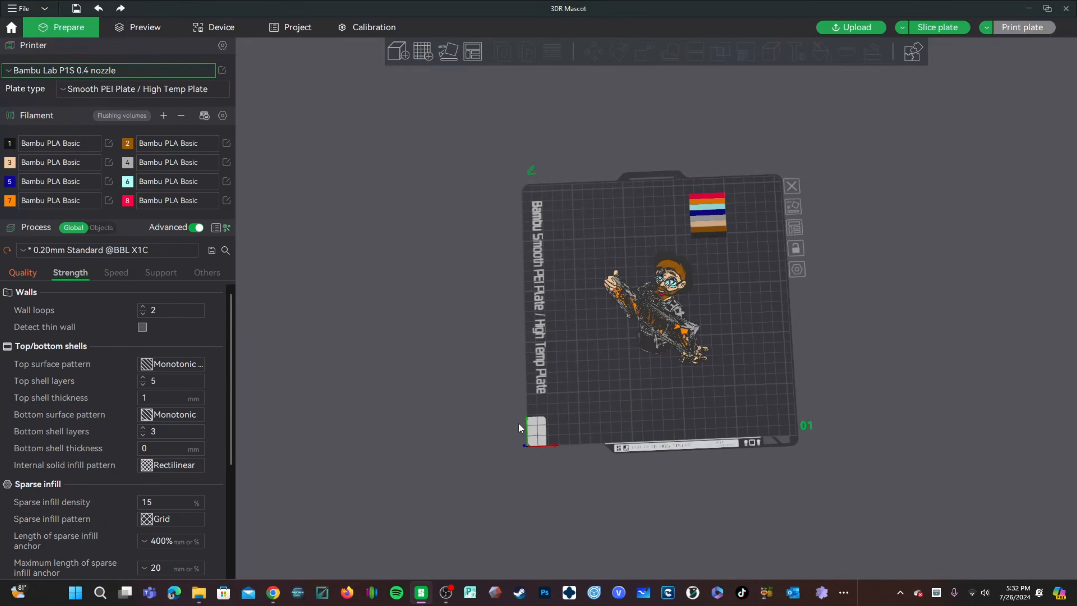
# Step: Auto-arrange the keychain model on the build plate
pyautogui.click(80, 86)
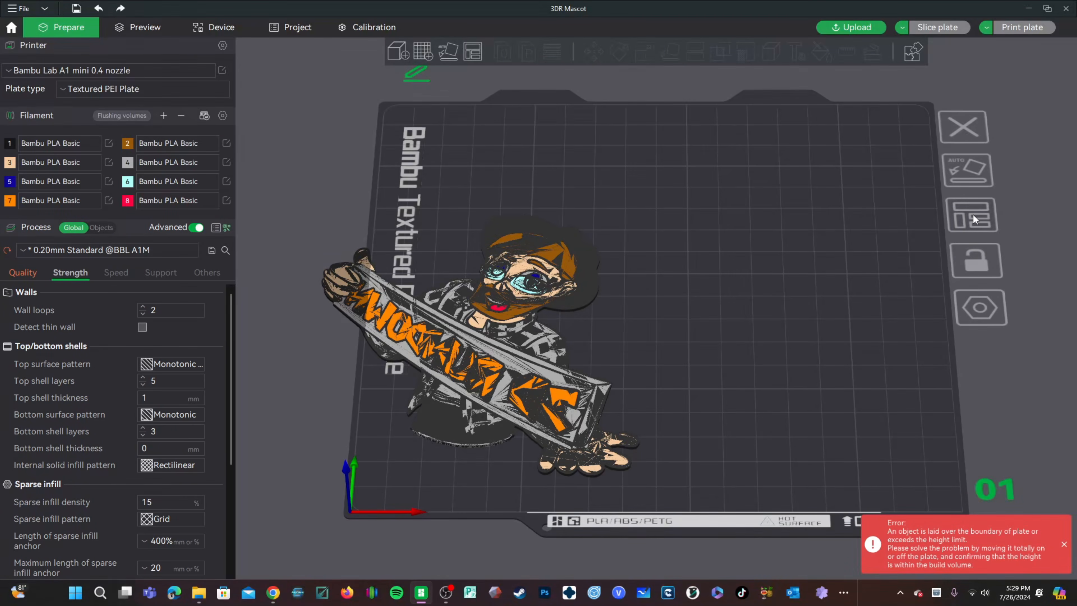
pyautogui.click(972, 213)
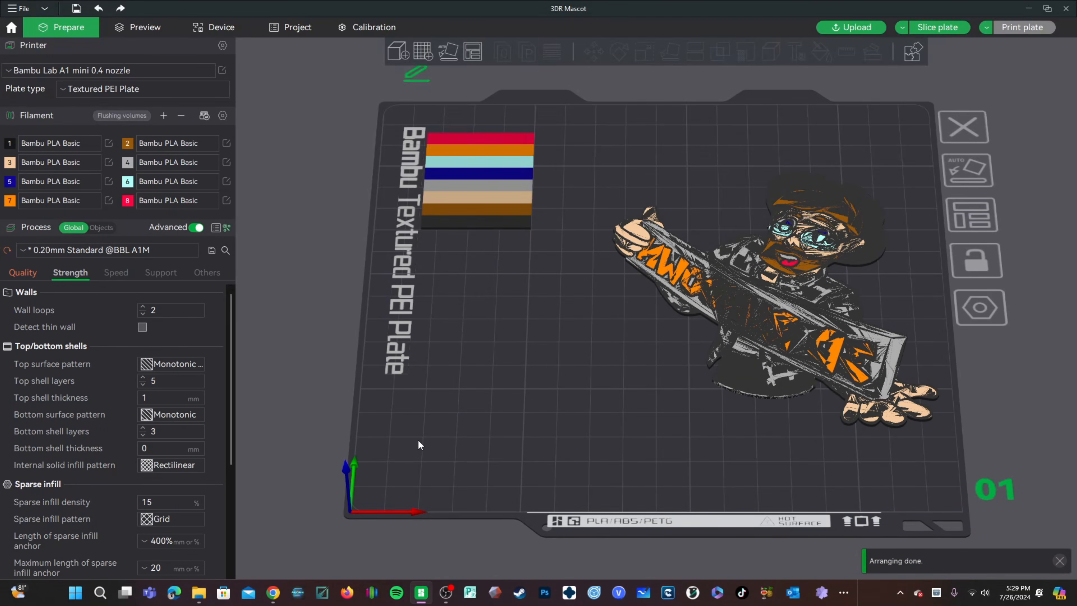
pyautogui.moveTo(499, 419); pyautogui.dragTo(673, 202)
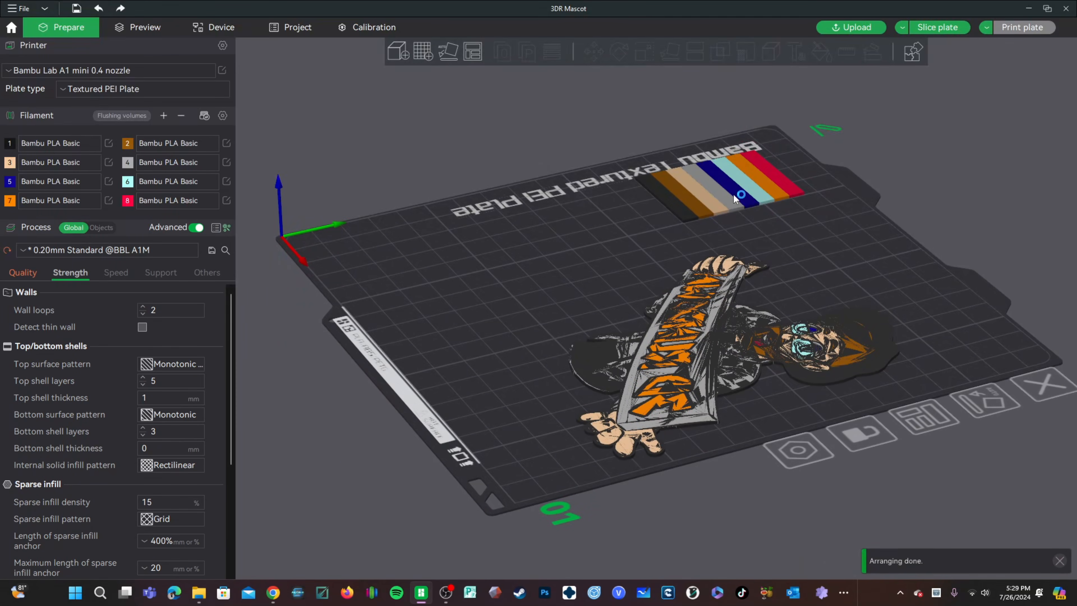
pyautogui.moveTo(536, 429); pyautogui.dragTo(675, 405)
pyautogui.moveTo(789, 320); pyautogui.dragTo(741, 347)
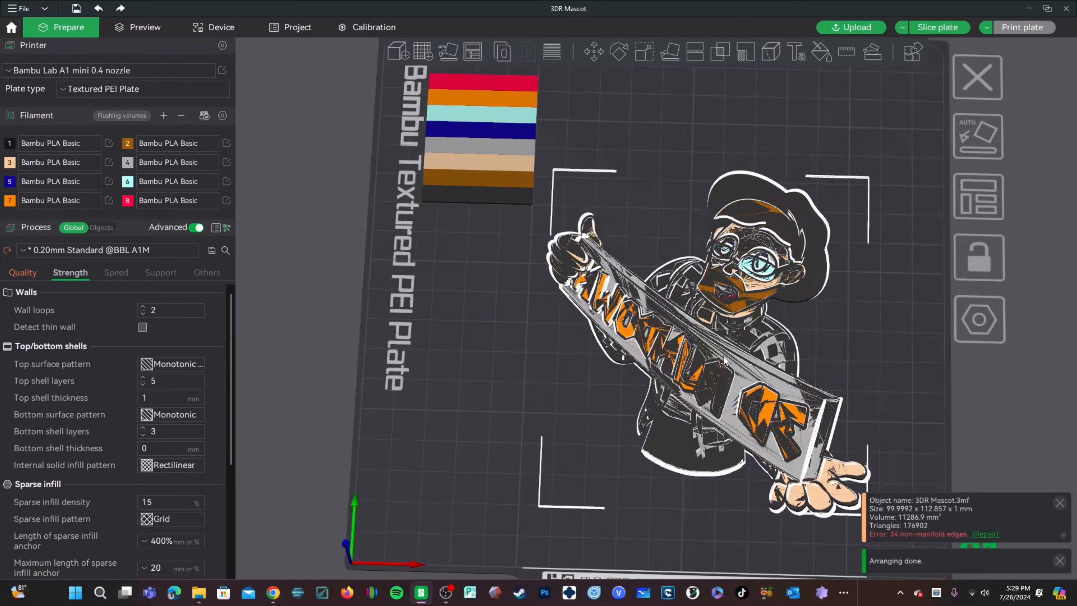
pyautogui.click(475, 405)
pyautogui.moveTo(518, 423); pyautogui.dragTo(576, 410)
pyautogui.moveTo(527, 487); pyautogui.dragTo(523, 490)
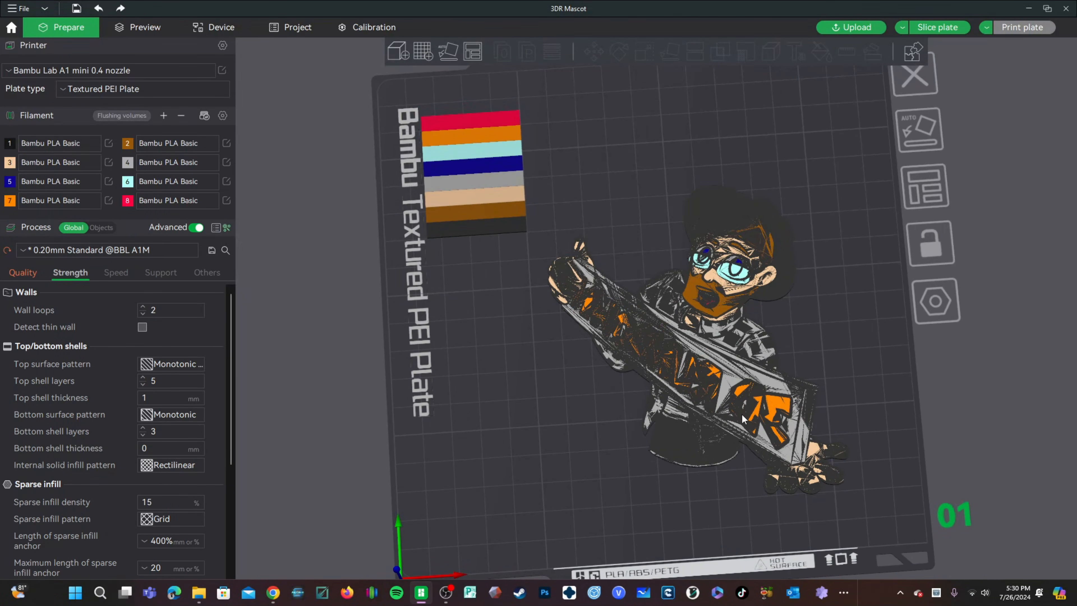
pyautogui.moveTo(708, 536); pyautogui.dragTo(730, 219)
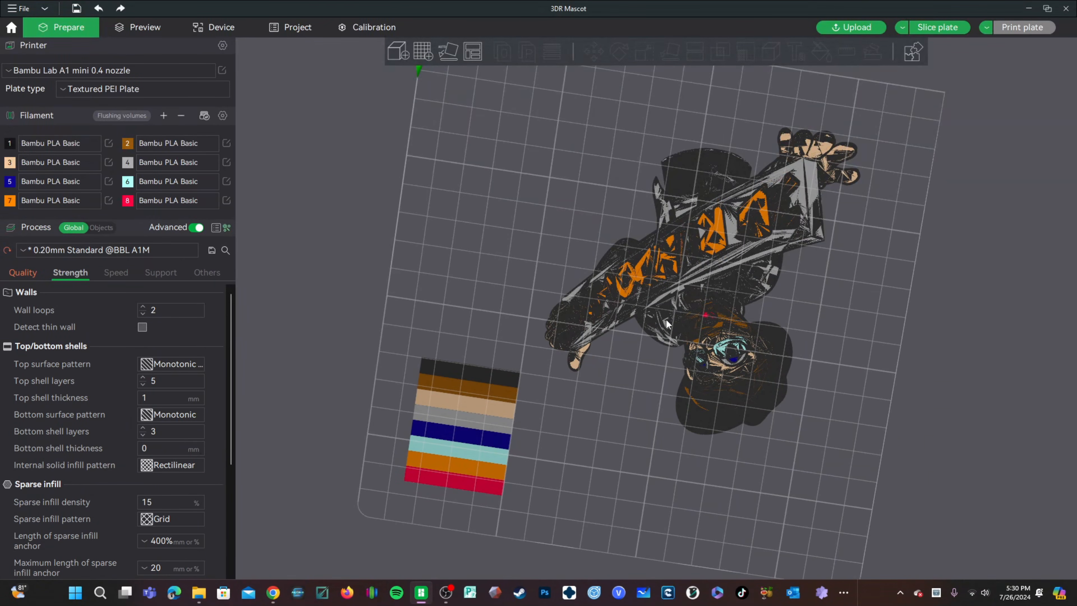
pyautogui.moveTo(675, 310); pyautogui.dragTo(575, 417)
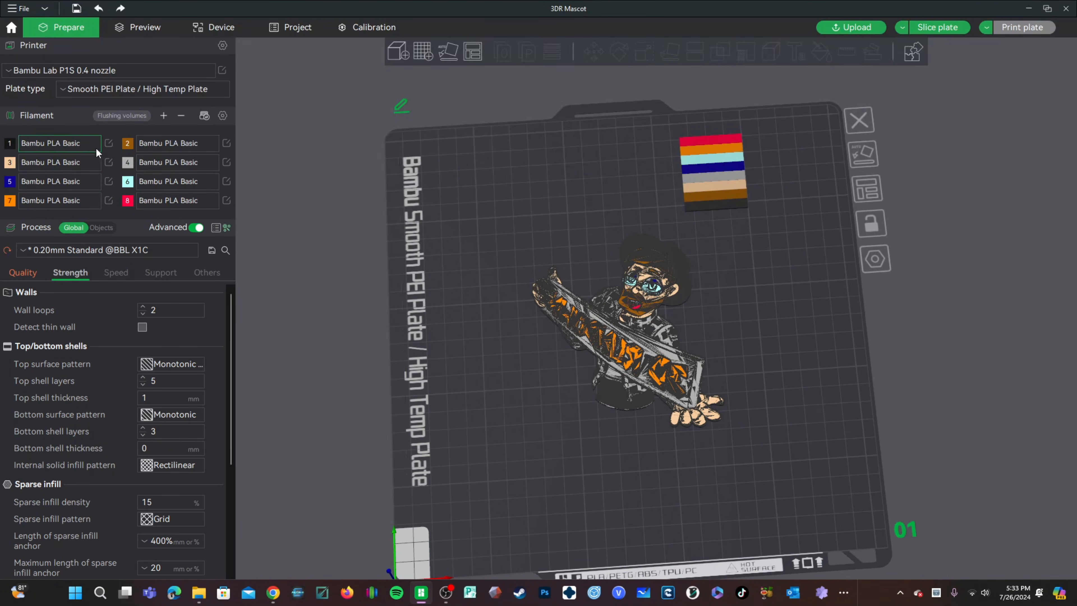
# Step: Set outer wall, inner wall, sparse infill, internal solid infill and top surface speeds to 150 mm/s
pyautogui.press('a')
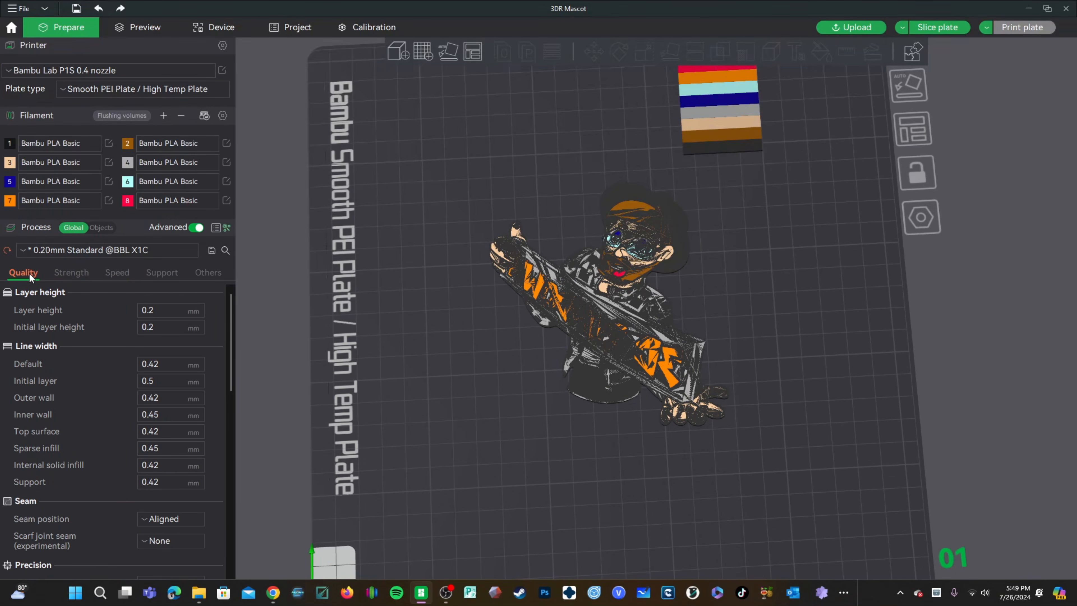
pyautogui.click(112, 275)
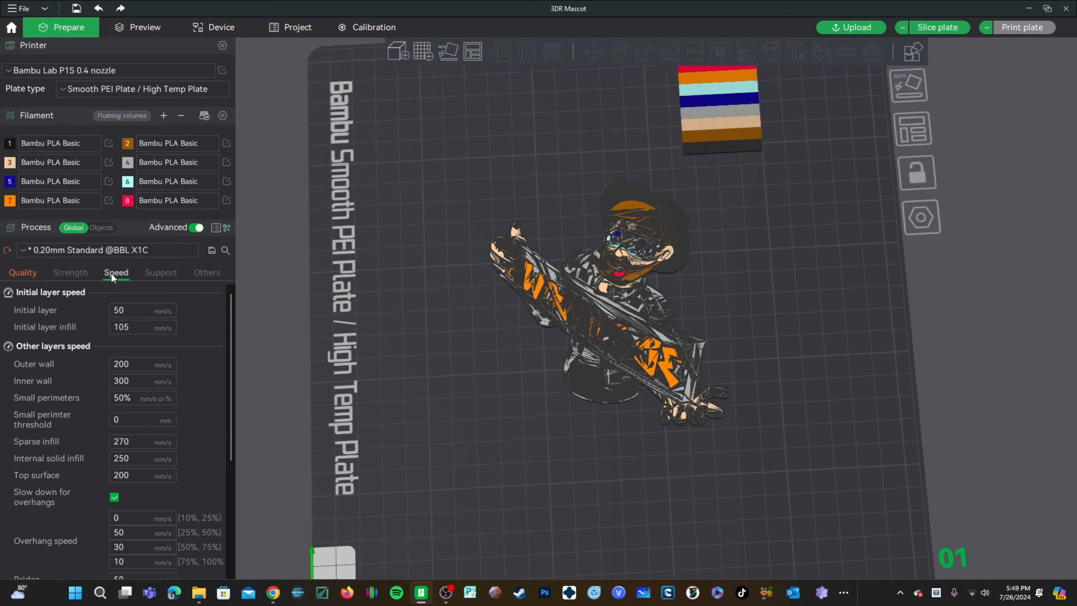
pyautogui.click(145, 364)
pyautogui.write('150')
pyautogui.press('Tab')
pyautogui.write('150')
pyautogui.press('Tab')
pyautogui.press('Tab')
pyautogui.press('Tab')
pyautogui.write('150')
pyautogui.press('Tab')
pyautogui.write('150')
pyautogui.press('Tab')
pyautogui.write('150')
# Step: Set the gap infill speed to 150 mm/s
pyautogui.scroll(-5, 148, 458)
pyautogui.click(138, 461)
pyautogui.write('150')
pyautogui.click(111, 427)
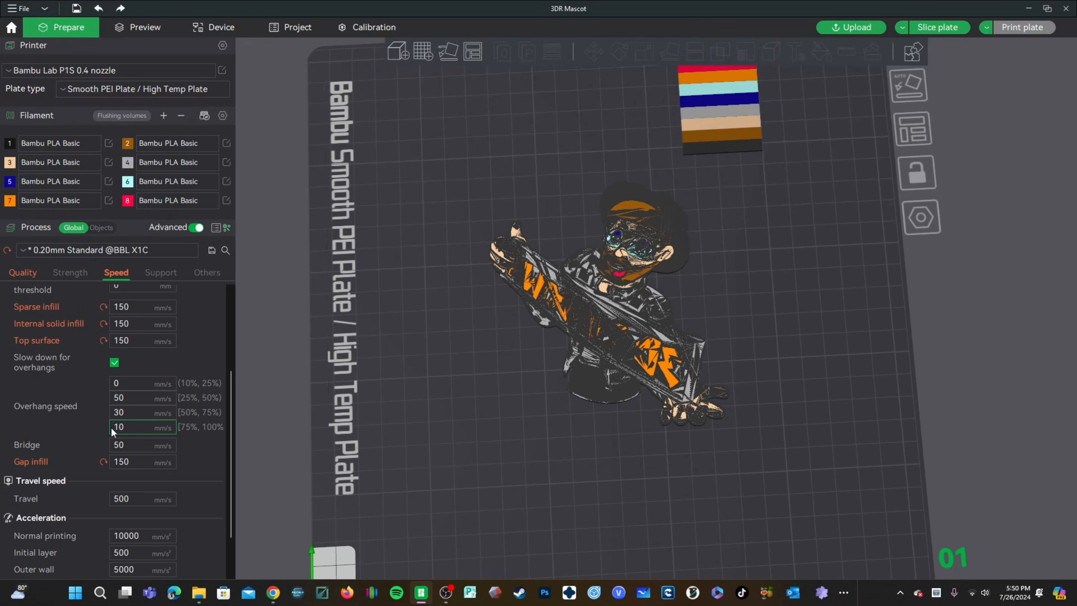
pyautogui.scroll(5, 110, 427)
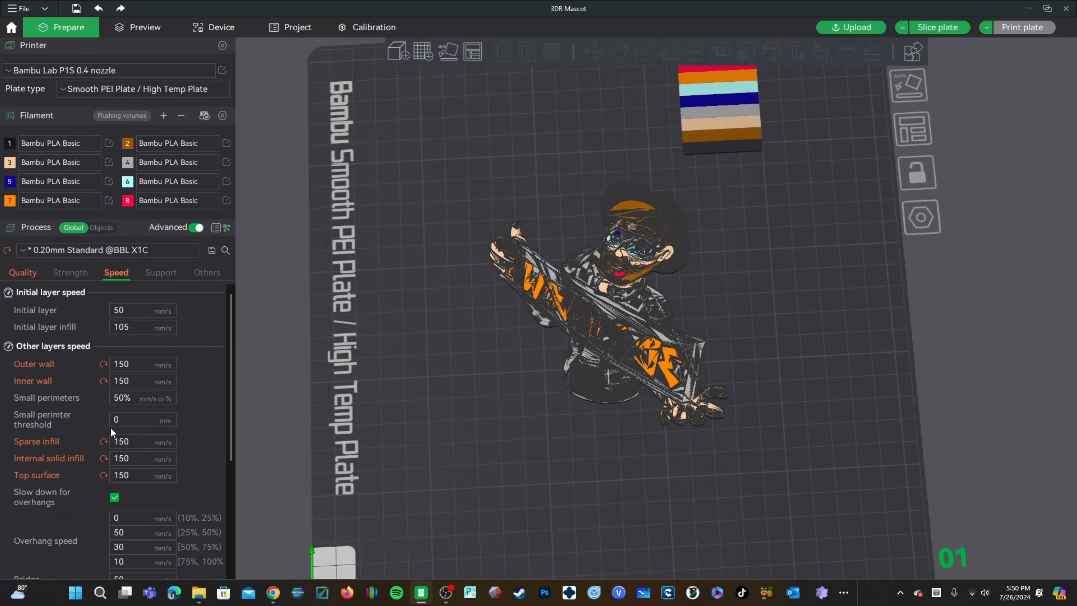
# Step: Slice the plate with the current print settings
pyautogui.moveTo(429, 312)
pyautogui.mouseDown()
pyautogui.moveTo(394, 360)
pyautogui.moveTo(397, 352)
pyautogui.mouseUp()
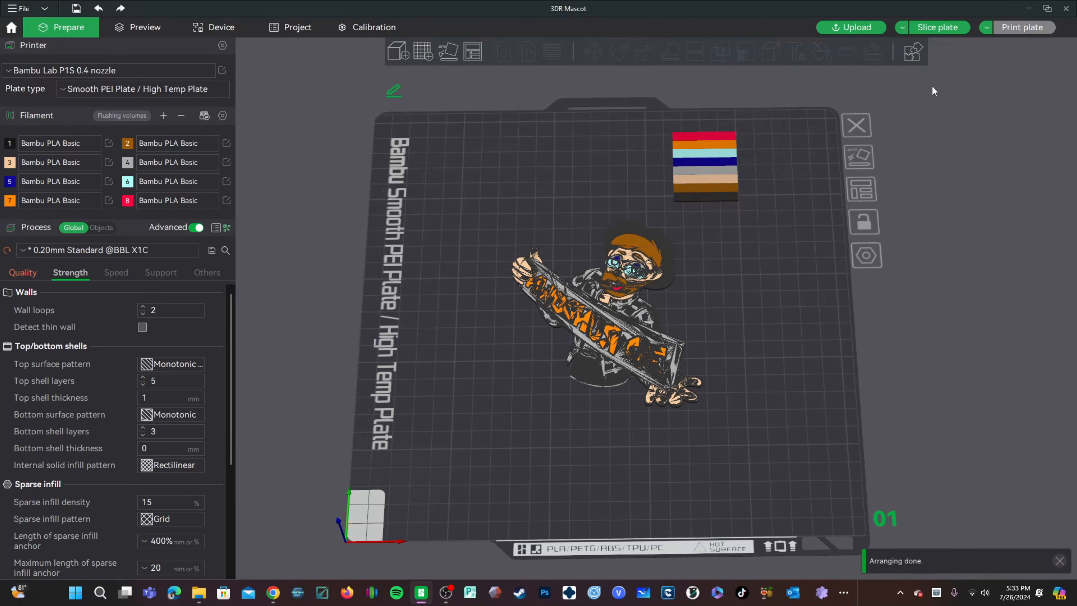
pyautogui.click(928, 27)
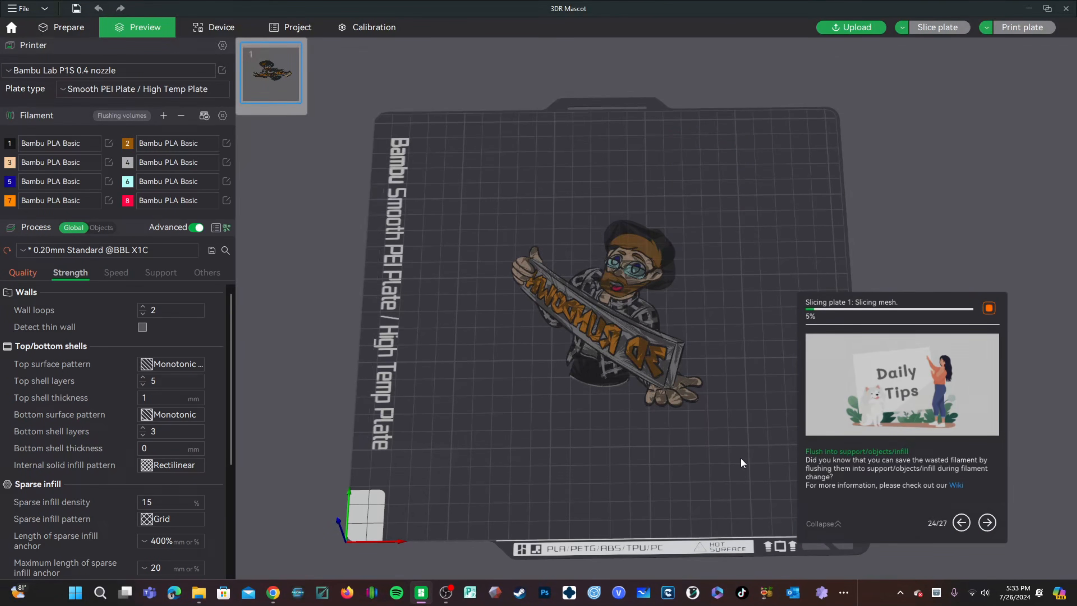
# Step: Zoom in and pan around the sliced preview of the keychain to inspect it
pyautogui.scroll(3, 745, 390)
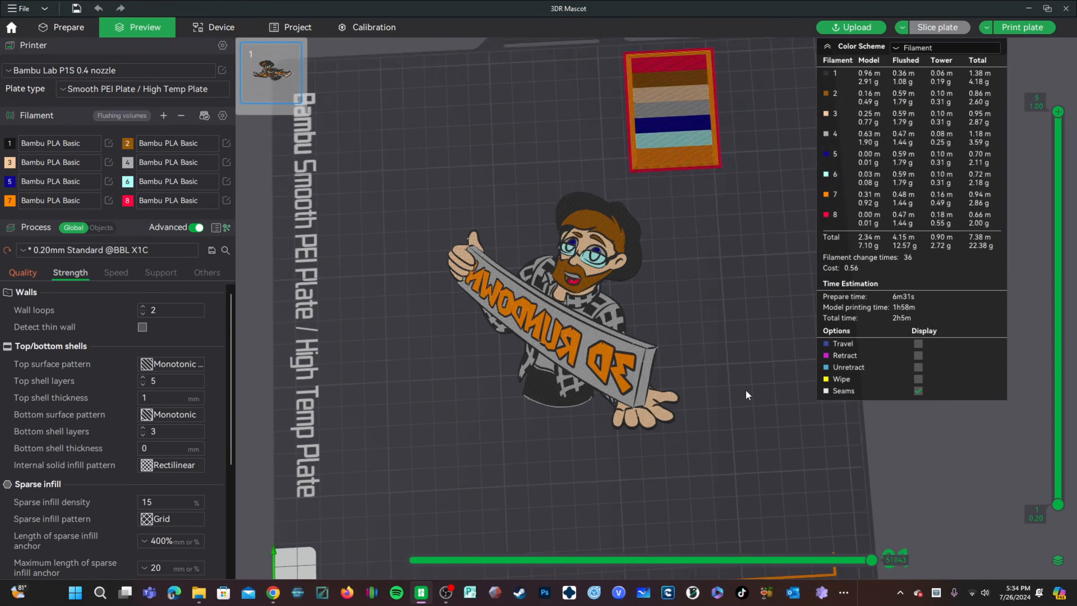
pyautogui.scroll(2, 747, 395)
pyautogui.moveTo(693, 340); pyautogui.dragTo(731, 381)
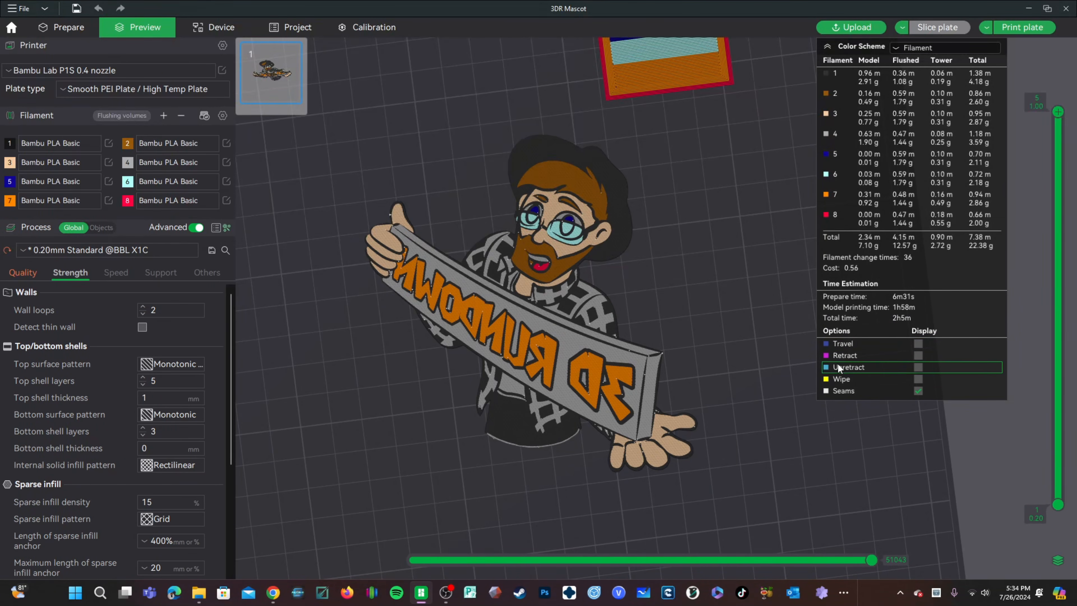
# Step: Open the print job dialog and map filaments 1 to 4 to AMS slots A1, A2, A3 and A4
pyautogui.click(1002, 31)
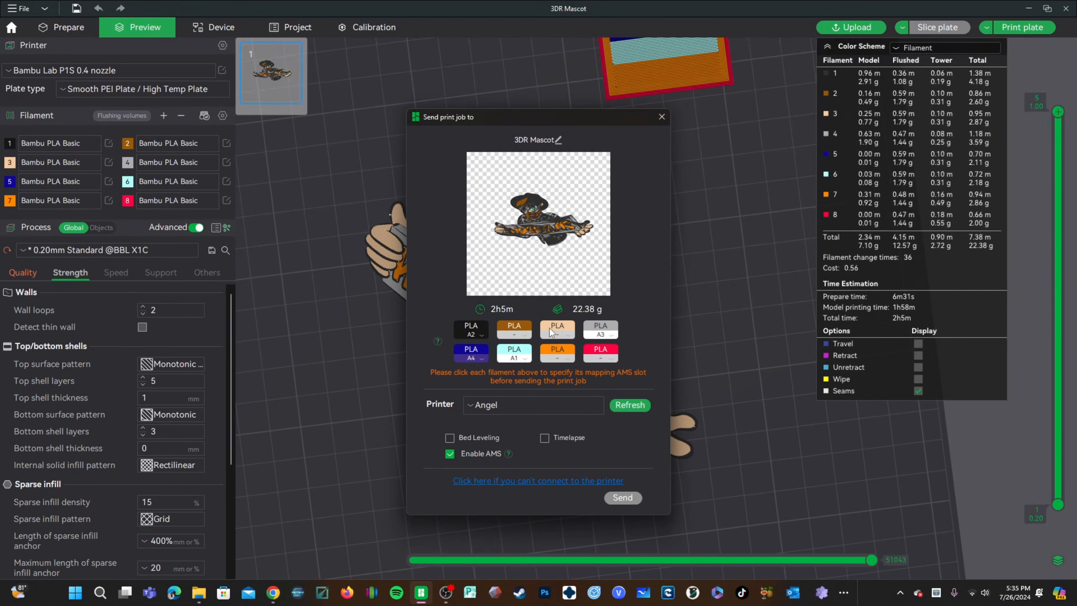
pyautogui.click(470, 329)
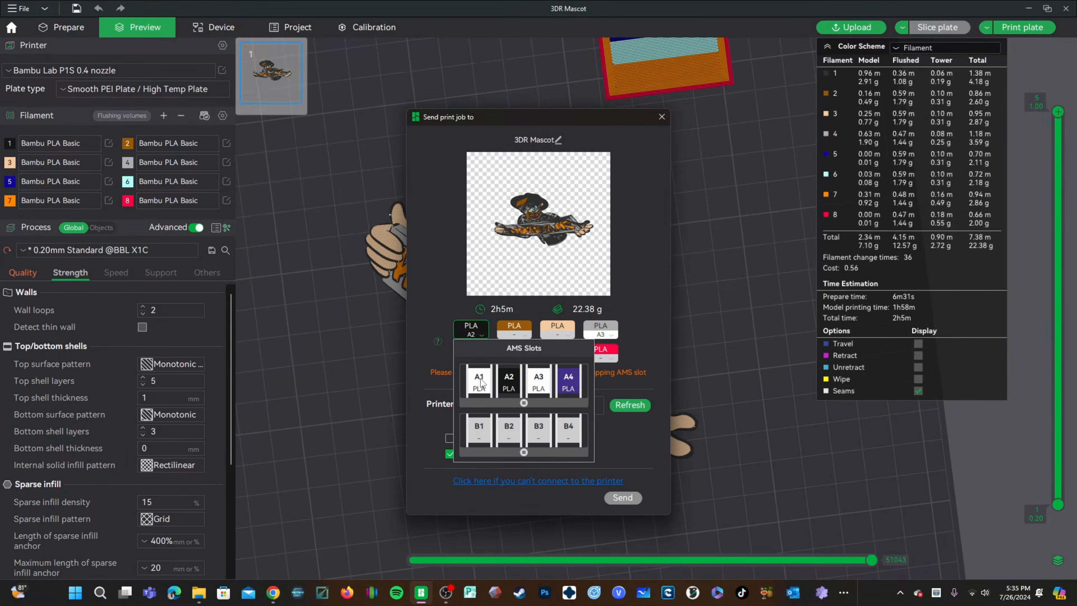
pyautogui.click(482, 379)
pyautogui.click(510, 330)
pyautogui.click(552, 382)
pyautogui.click(557, 330)
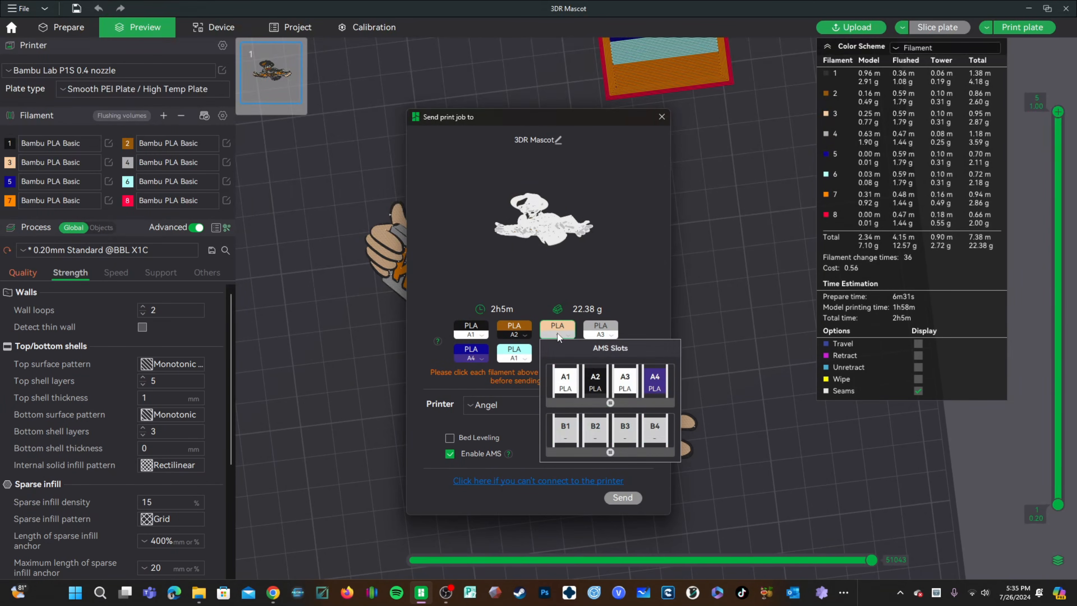
pyautogui.click(622, 389)
pyautogui.click(611, 337)
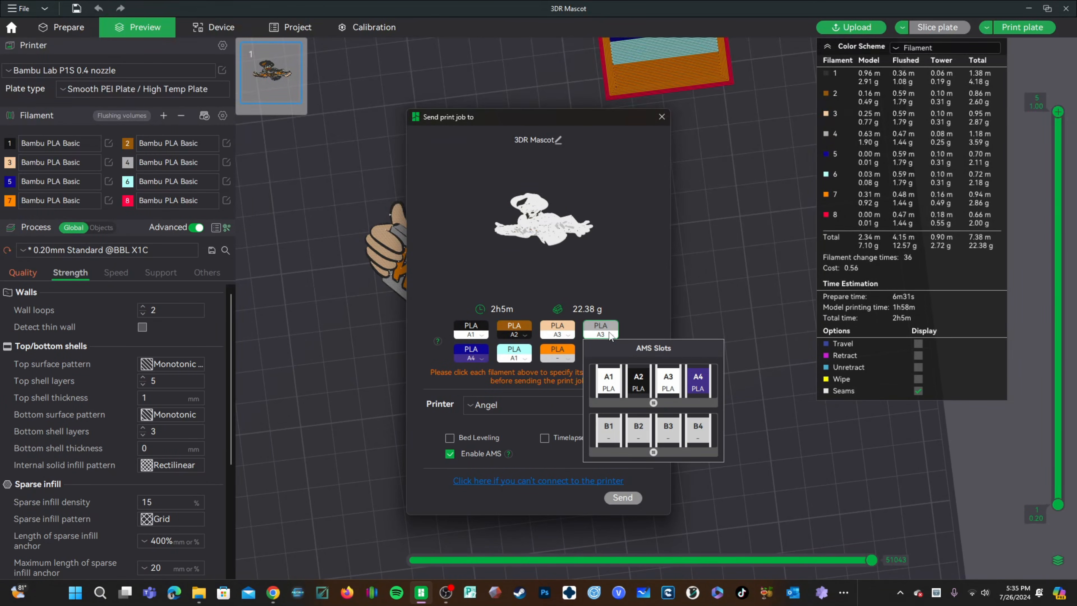
pyautogui.click(690, 384)
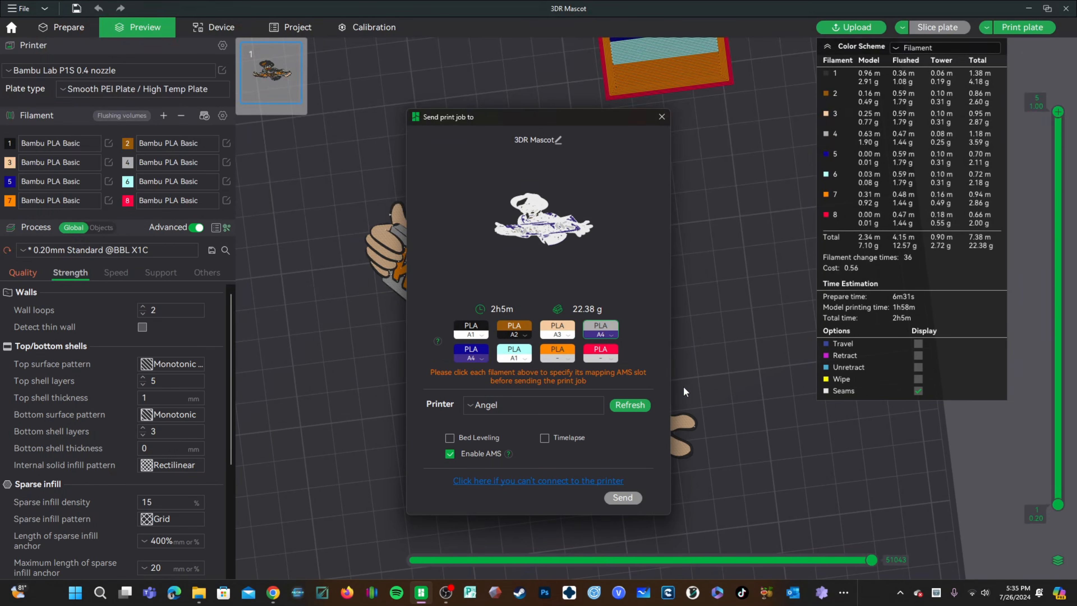
# Step: Map filaments 5 to 8 to AMS slots B1, B2, B3 and B4
pyautogui.click(476, 358)
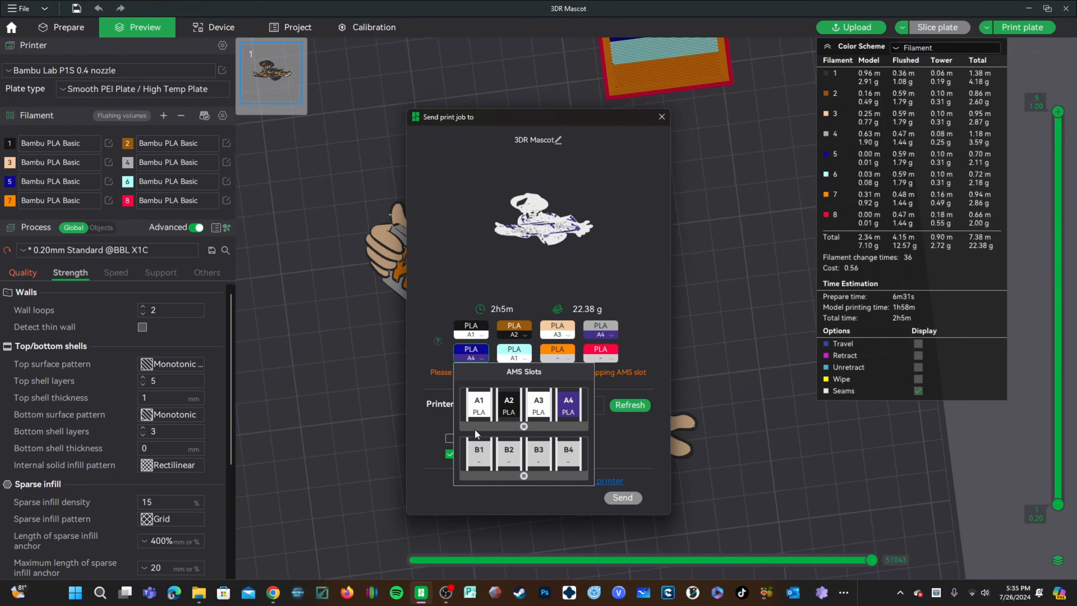
pyautogui.click(474, 457)
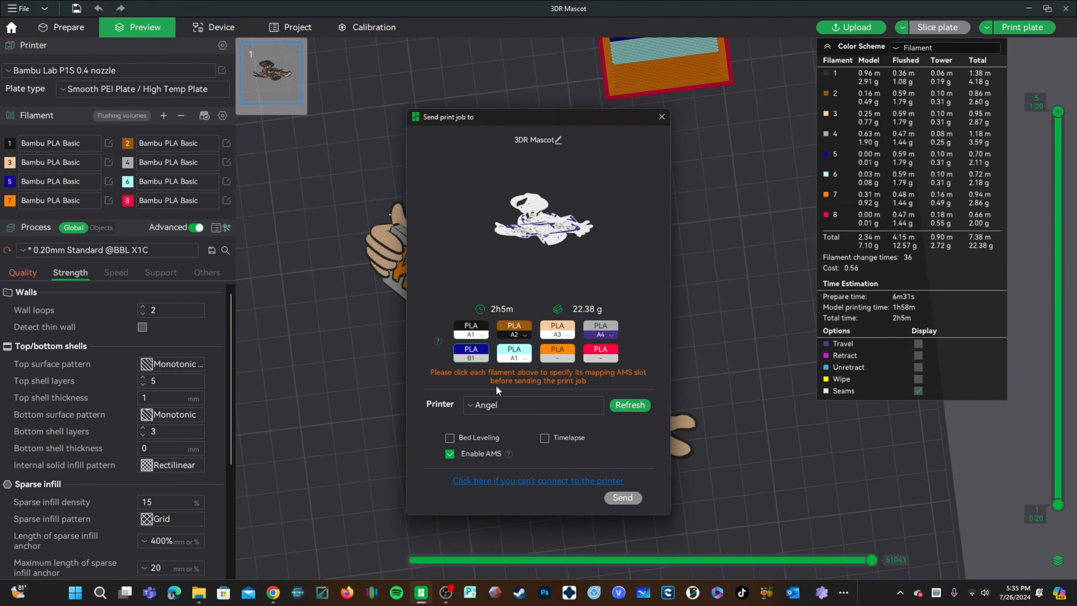
pyautogui.click(515, 357)
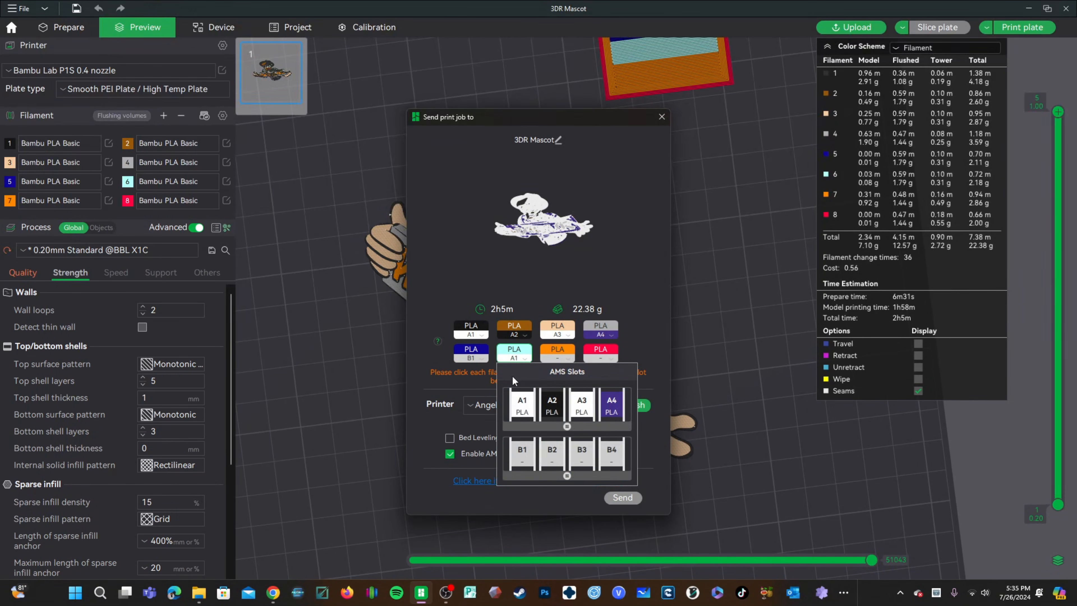
pyautogui.click(549, 454)
pyautogui.click(558, 358)
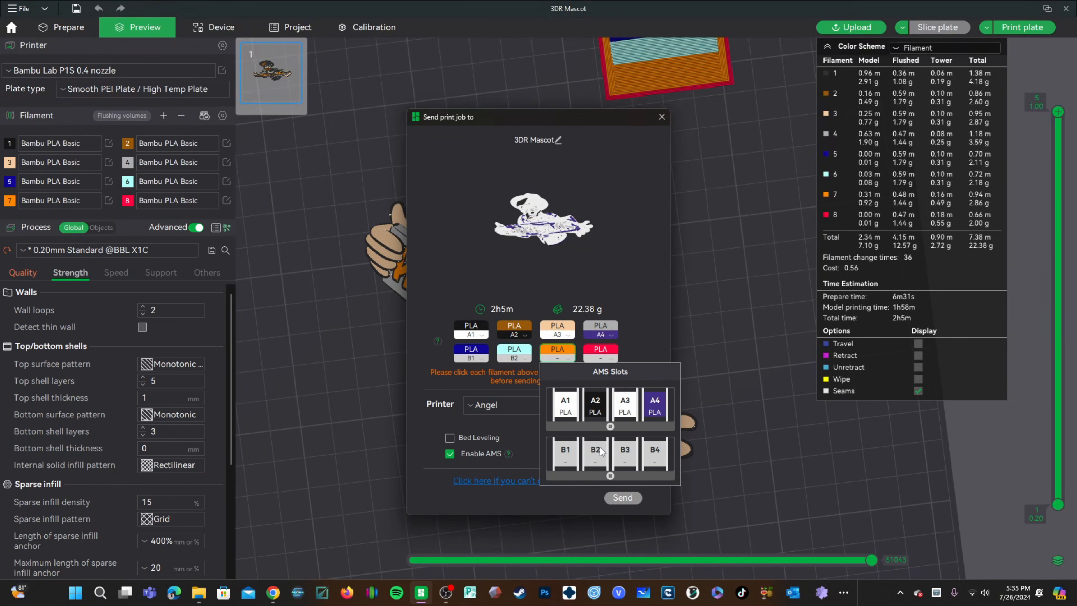
pyautogui.click(622, 456)
pyautogui.click(606, 355)
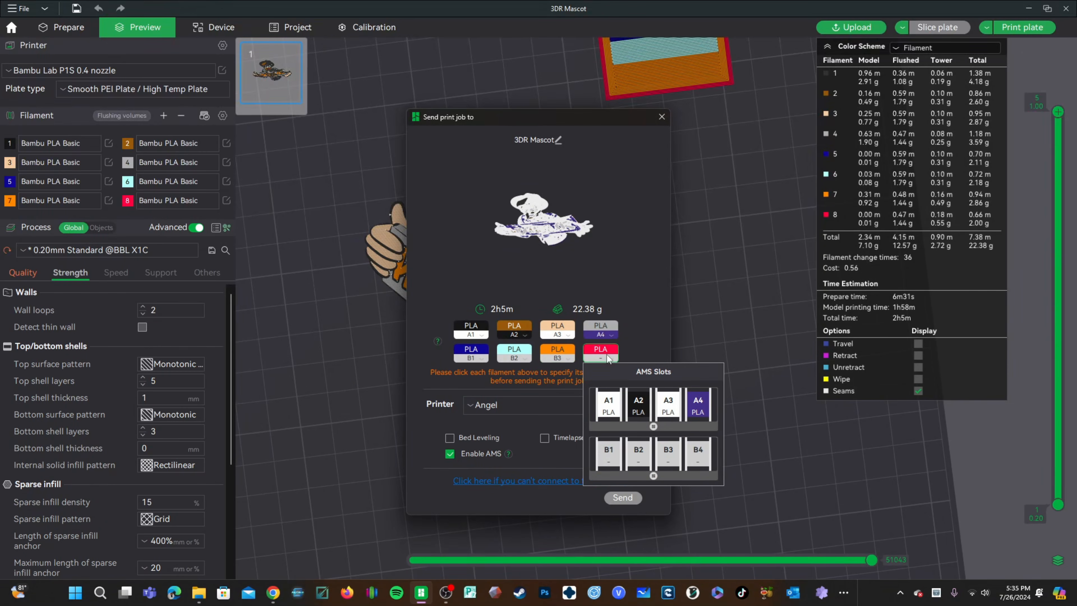
pyautogui.click(695, 451)
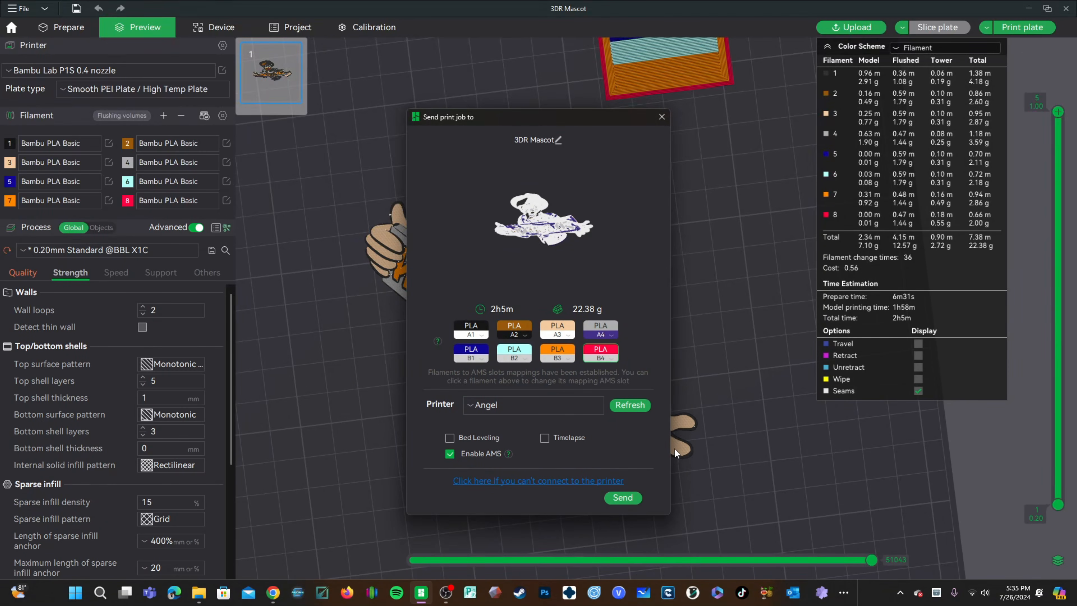